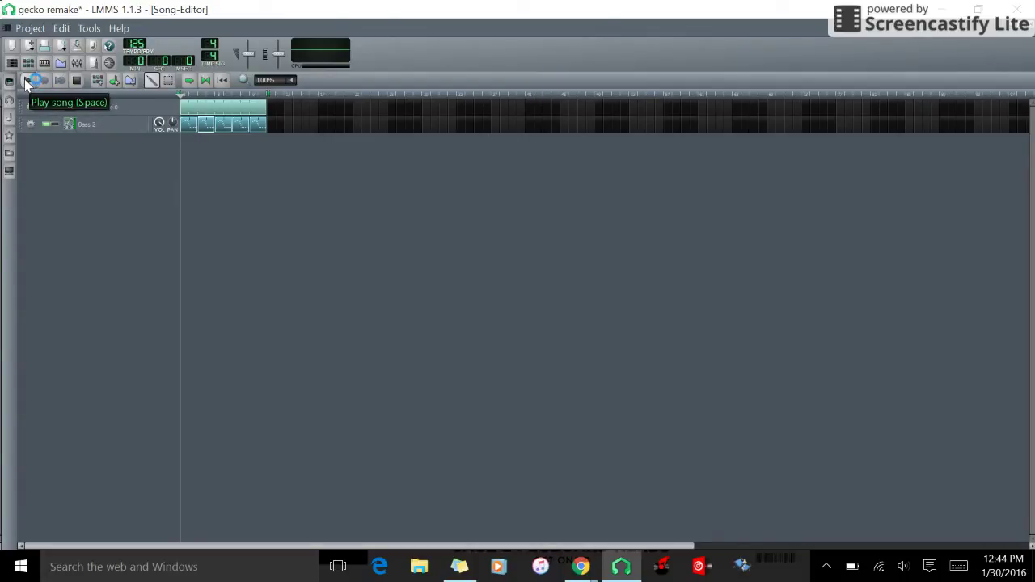
# Play the song, adjust the Bass 2 track's volume during playback, and stop it.
pyautogui.click(27, 81)
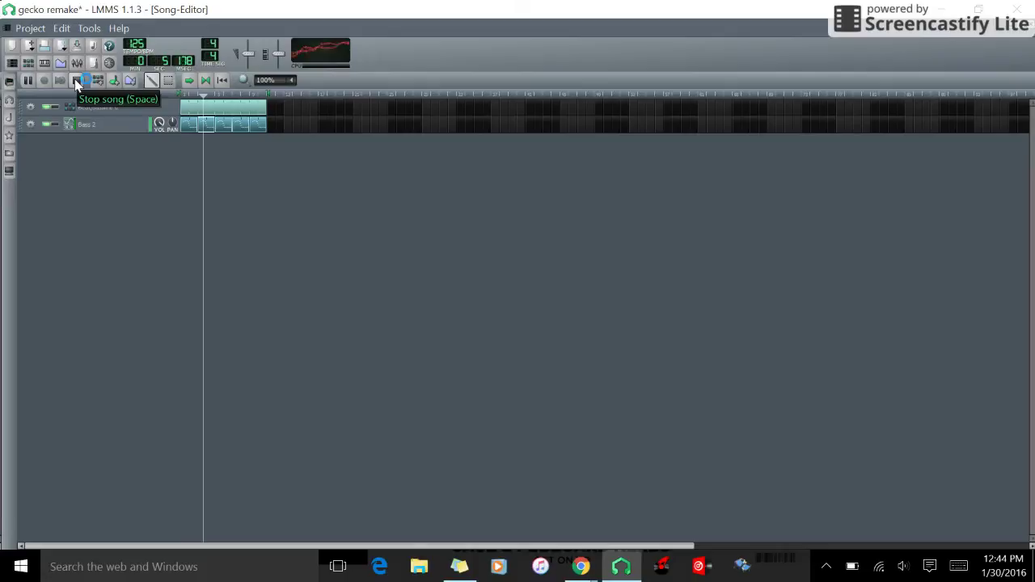
pyautogui.doubleClick(160, 123)
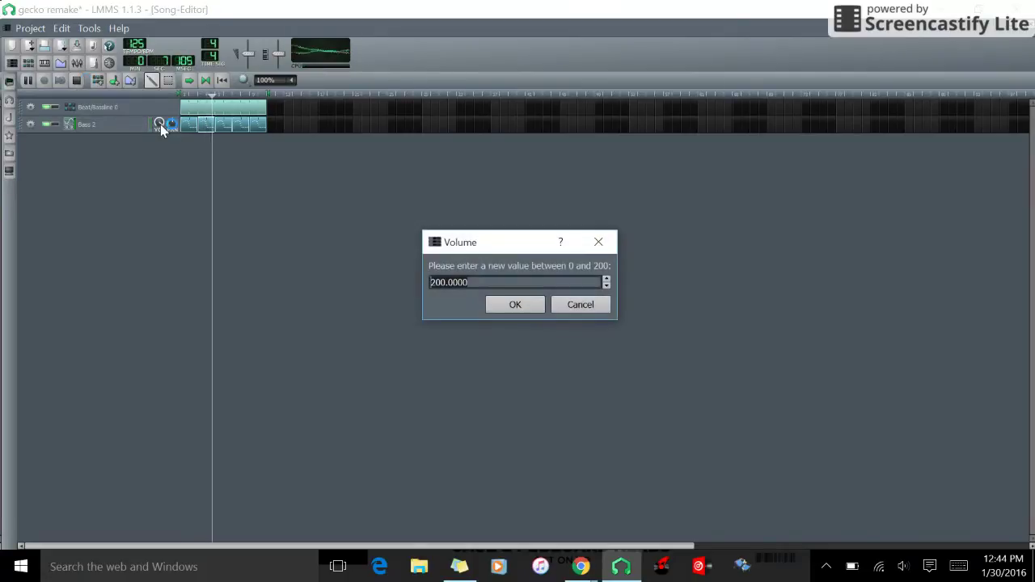
pyautogui.press('Return')
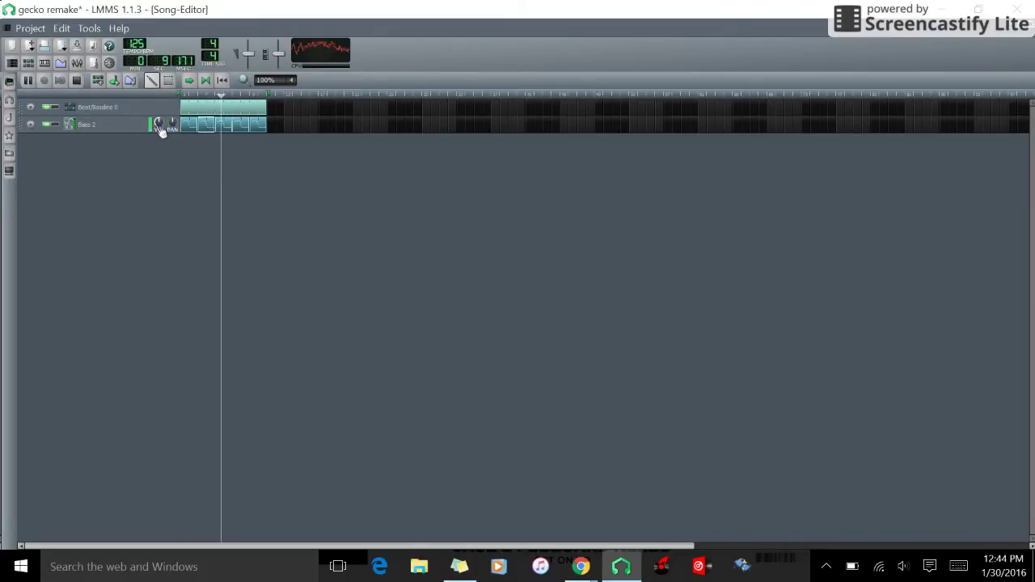
pyautogui.click(75, 84)
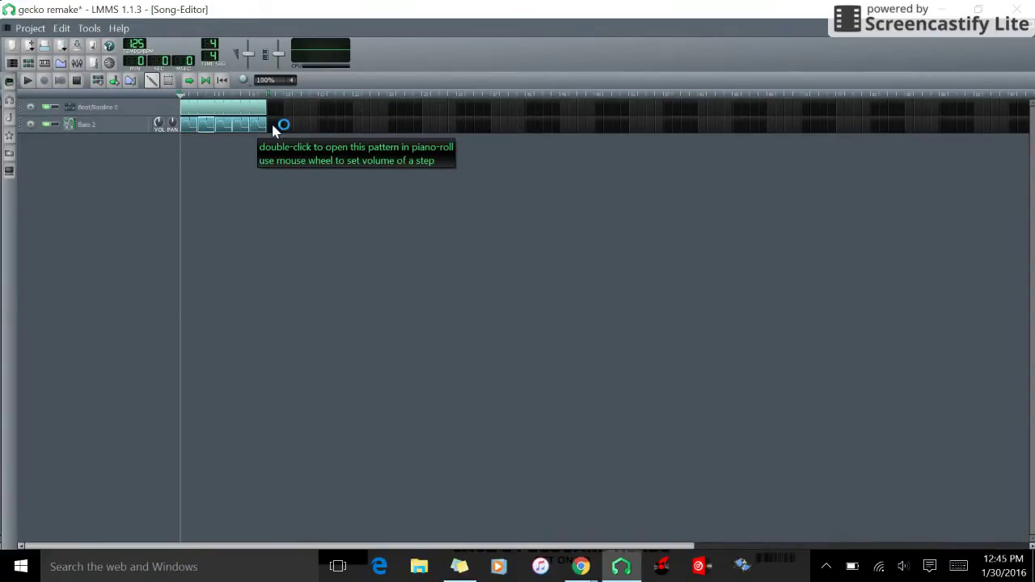
# Start a new project, saving the changes to the current one, and set the new project's tempo to 130.
pyautogui.click(15, 48)
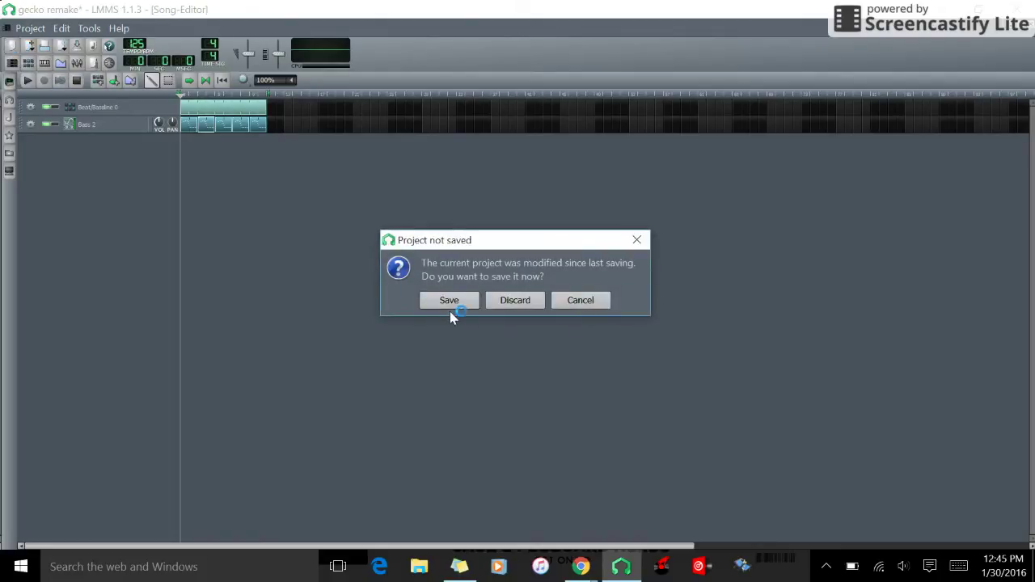
pyautogui.click(451, 305)
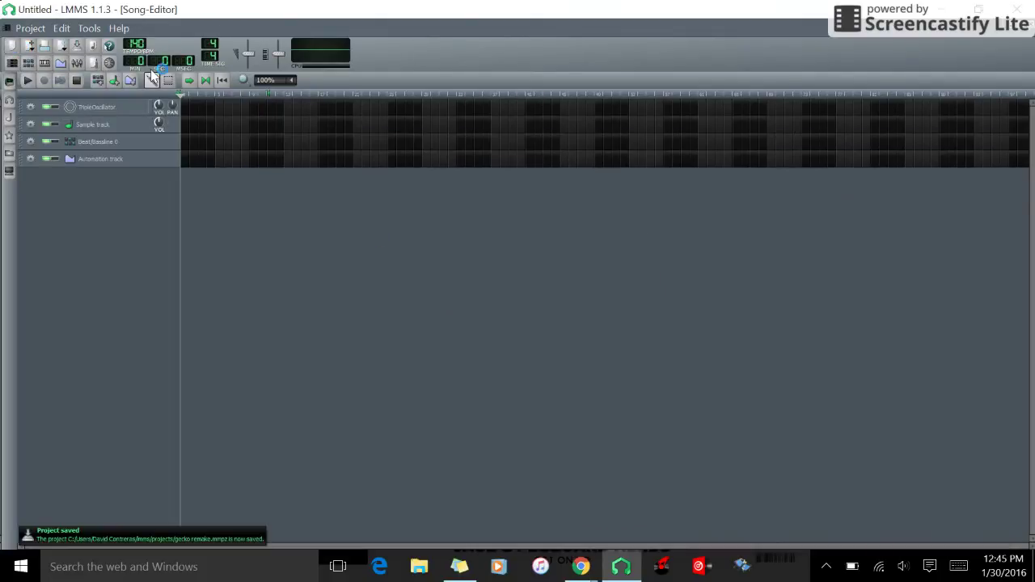
pyautogui.doubleClick(140, 46)
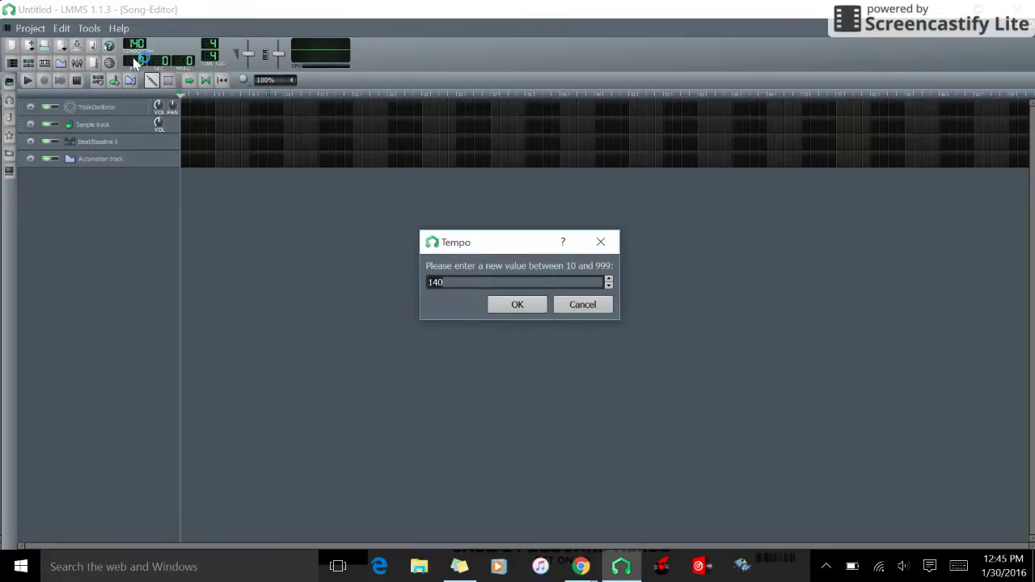
pyautogui.press('Return')
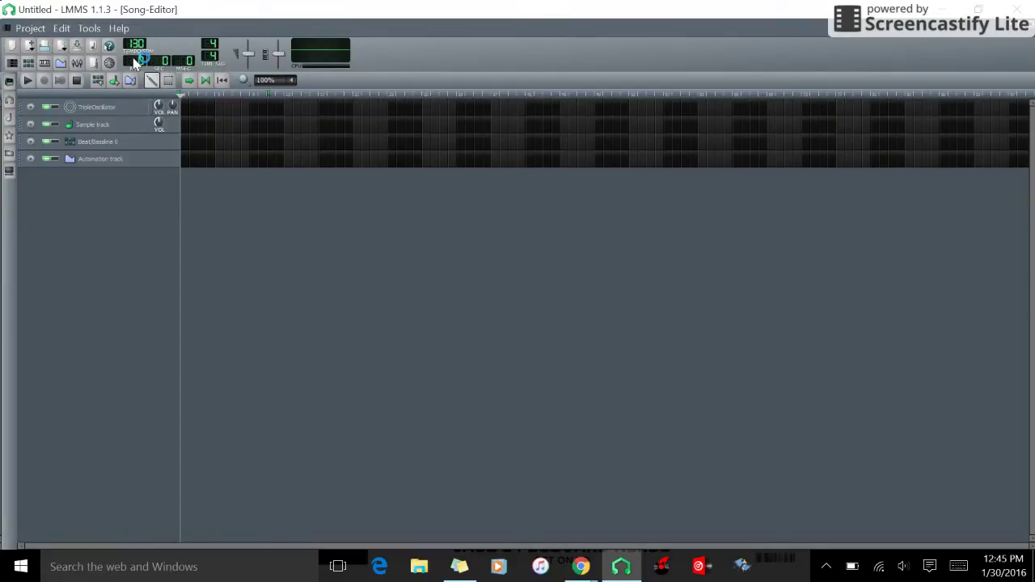
# Remove the TripleOscillator, Sample track and Automation track, keeping only the Beat/Bassline 0 track.
pyautogui.click(30, 107)
pyautogui.click(44, 142)
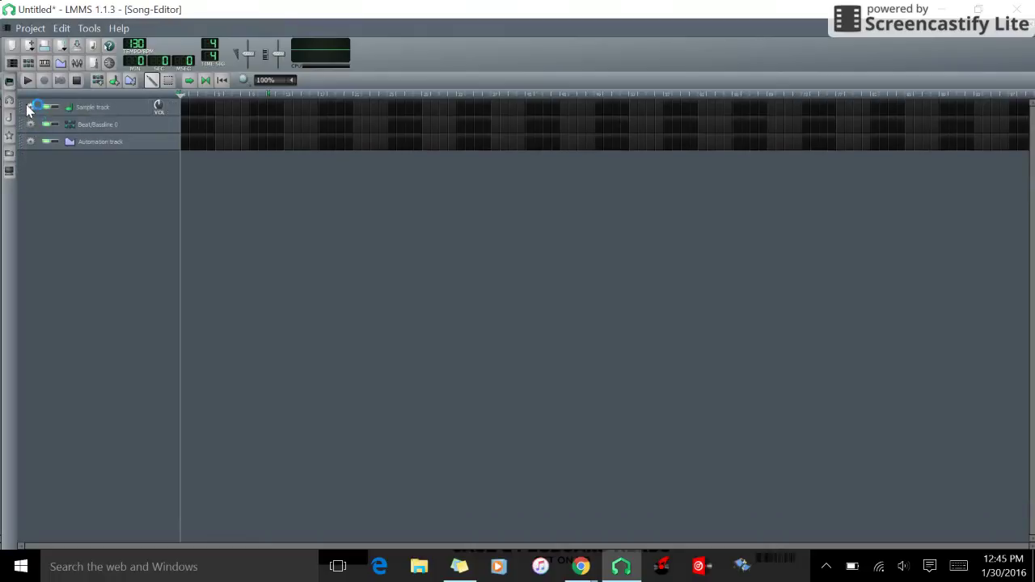
pyautogui.click(29, 107)
pyautogui.click(35, 142)
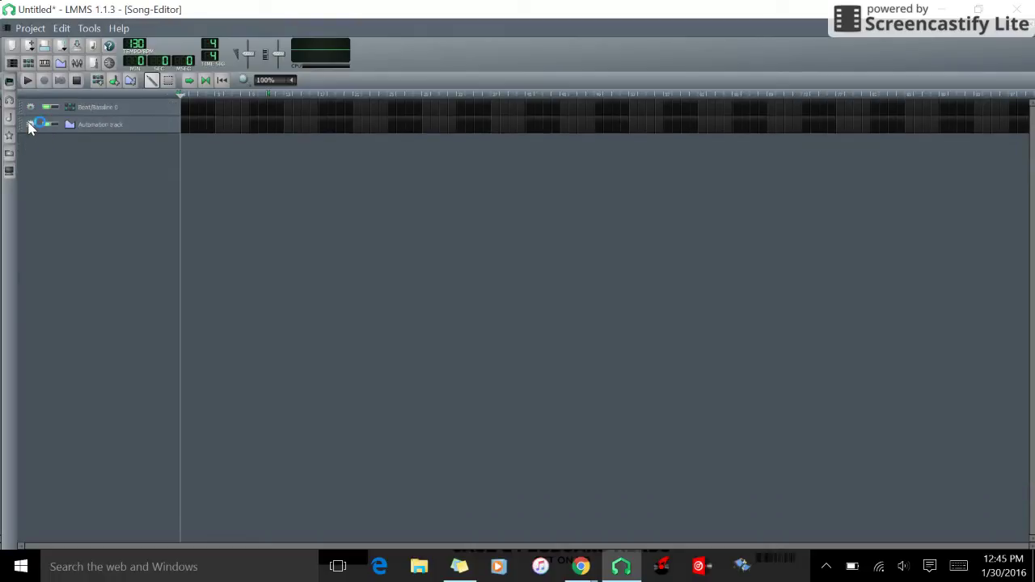
pyautogui.click(31, 125)
pyautogui.click(44, 159)
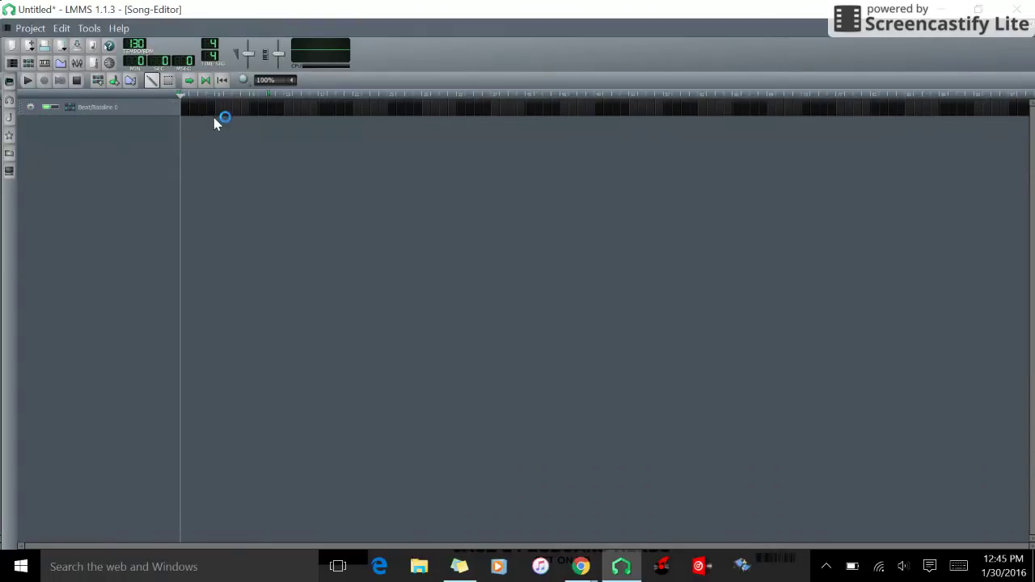
# Place a Beat/Bassline 0 clip at the start of the song and extend it to about 14 bars.
pyautogui.click(186, 108)
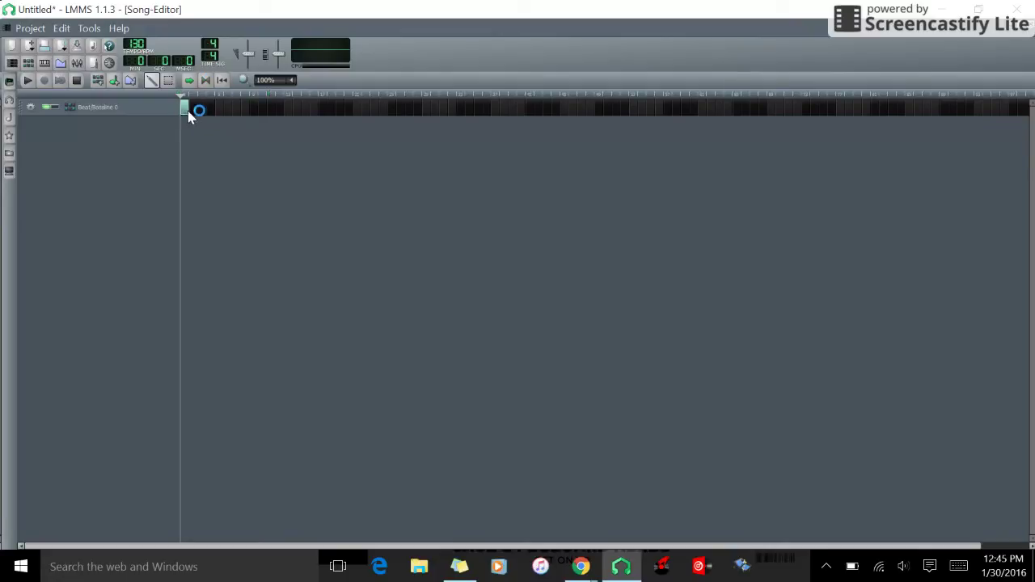
pyautogui.moveTo(185, 111); pyautogui.dragTo(300, 112)
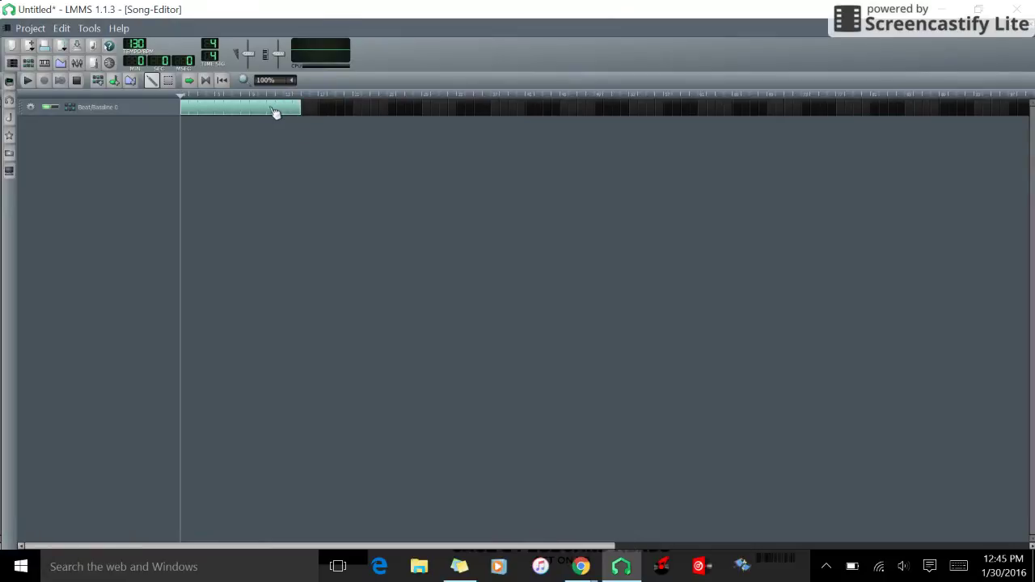
# Open the Beat/Bassline 0 clip in the Beat+Bassline Editor and remove the Kicker track.
pyautogui.doubleClick(250, 116)
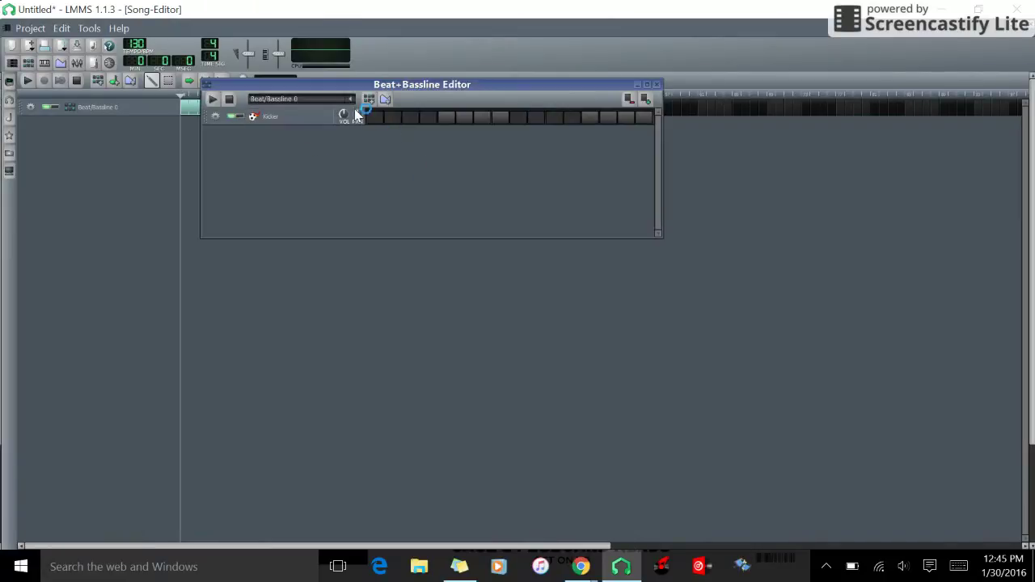
pyautogui.click(212, 116)
pyautogui.click(240, 153)
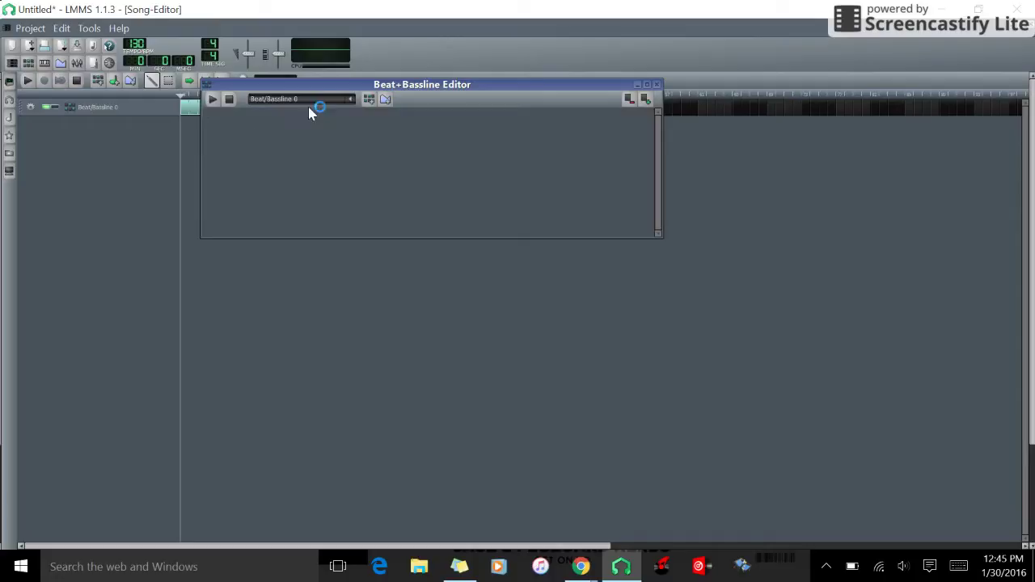
# Open the drums folder in My samples and find the open hi-hat samples.
pyautogui.click(9, 117)
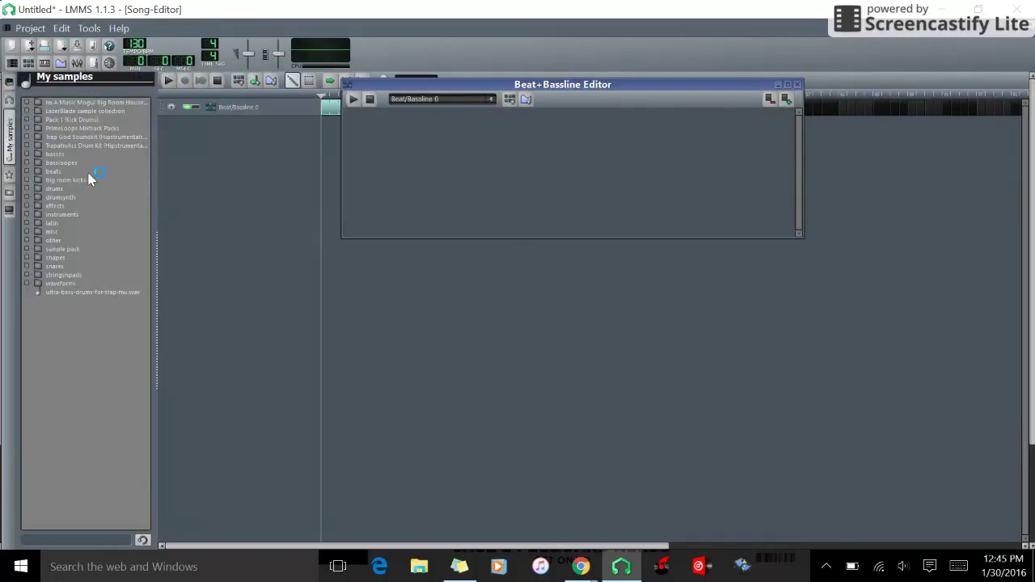
pyautogui.click(68, 171)
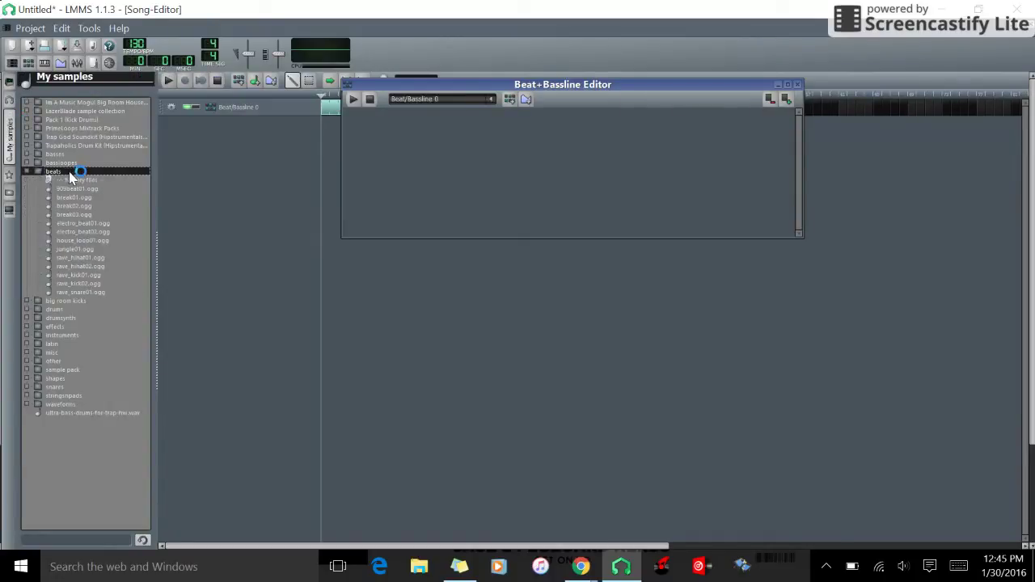
pyautogui.click(77, 172)
pyautogui.click(72, 190)
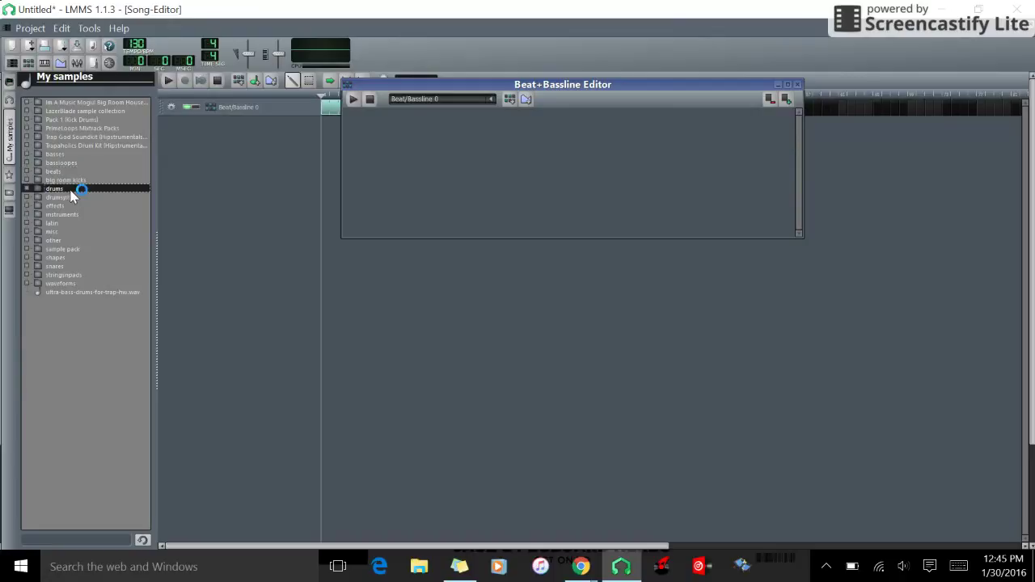
pyautogui.scroll(-5, 84, 210)
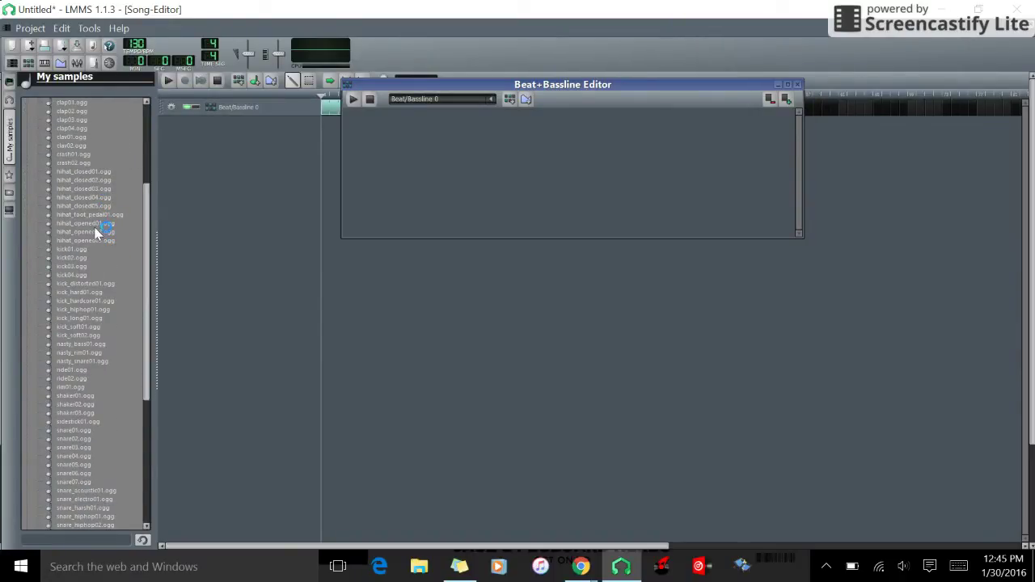
# Preview the open hi-hat samples and add hihat_opened02.ogg as a track in the Beat+Bassline Editor.
pyautogui.click(94, 225)
pyautogui.click(97, 233)
pyautogui.click(93, 225)
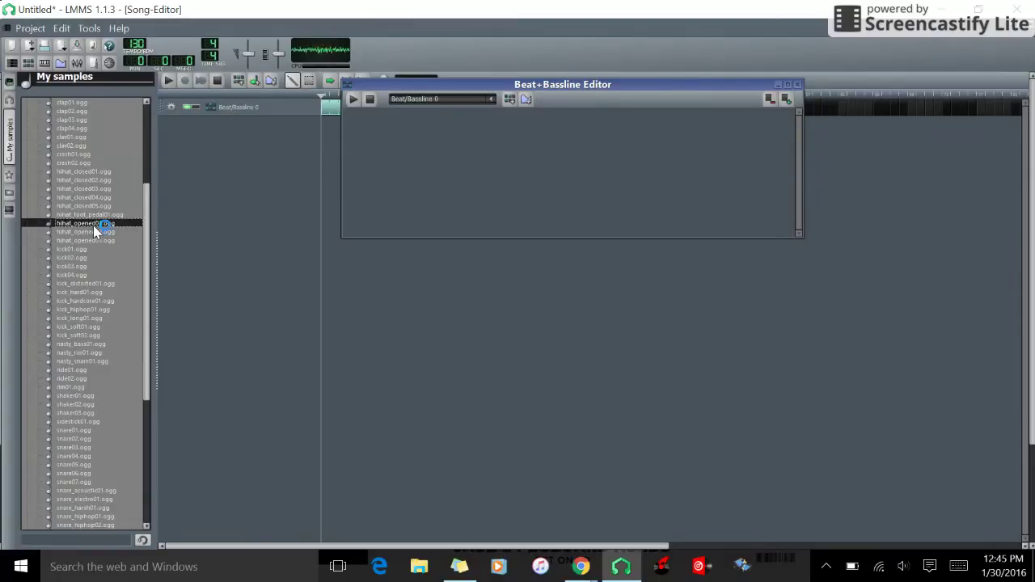
pyautogui.click(96, 232)
pyautogui.click(97, 240)
pyautogui.click(97, 233)
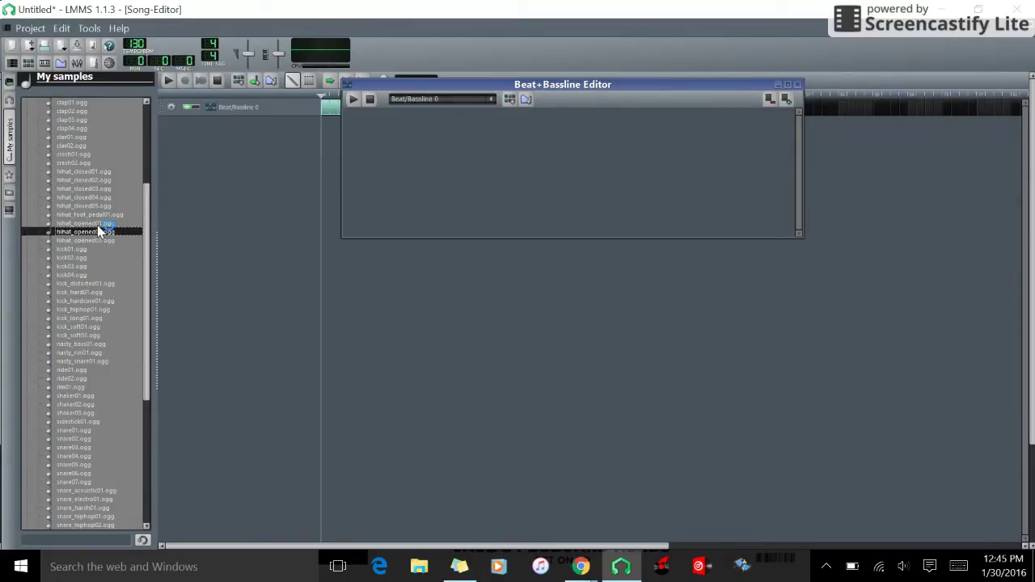
pyautogui.click(97, 224)
pyautogui.moveTo(97, 232); pyautogui.dragTo(459, 192)
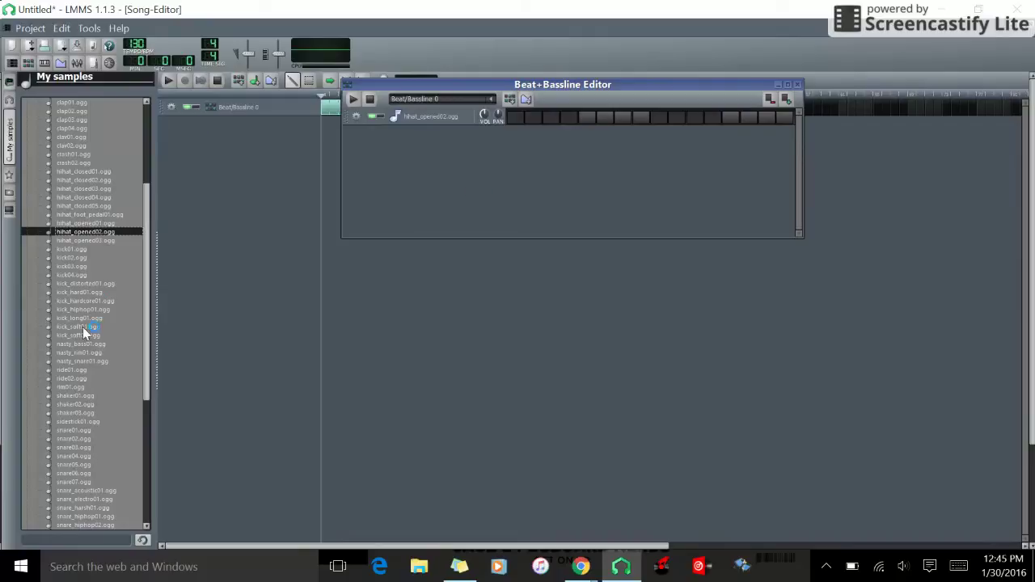
# Add kick_hard01.ogg as a track in the Beat+Bassline Editor and move it above the hi-hat track.
pyautogui.click(88, 293)
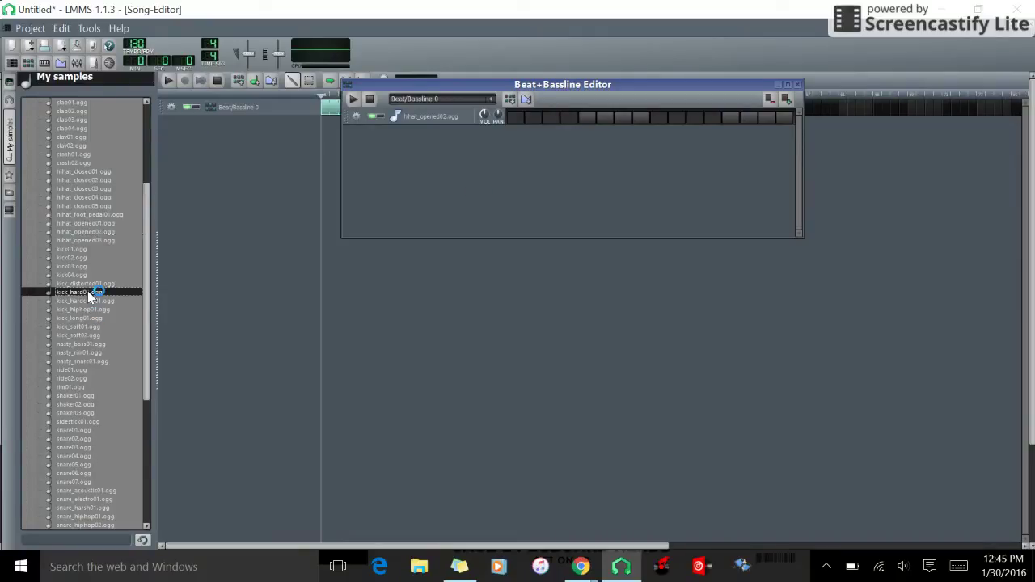
pyautogui.moveTo(90, 296); pyautogui.dragTo(497, 186)
pyautogui.moveTo(346, 139); pyautogui.dragTo(351, 107)
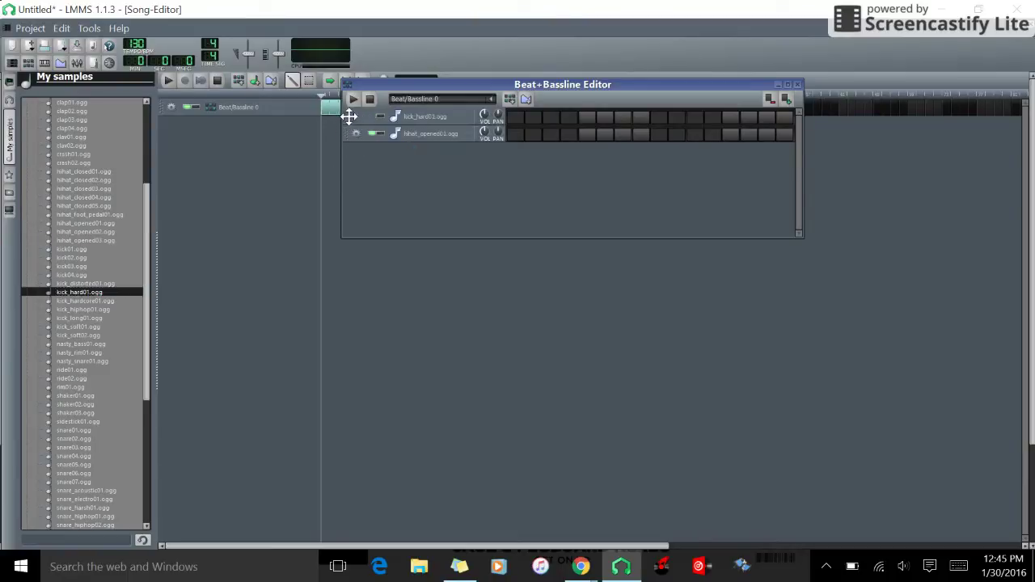
# Add clap01.ogg as a third track in the Beat+Bassline Editor and close the sample browser.
pyautogui.scroll(-3, 113, 318)
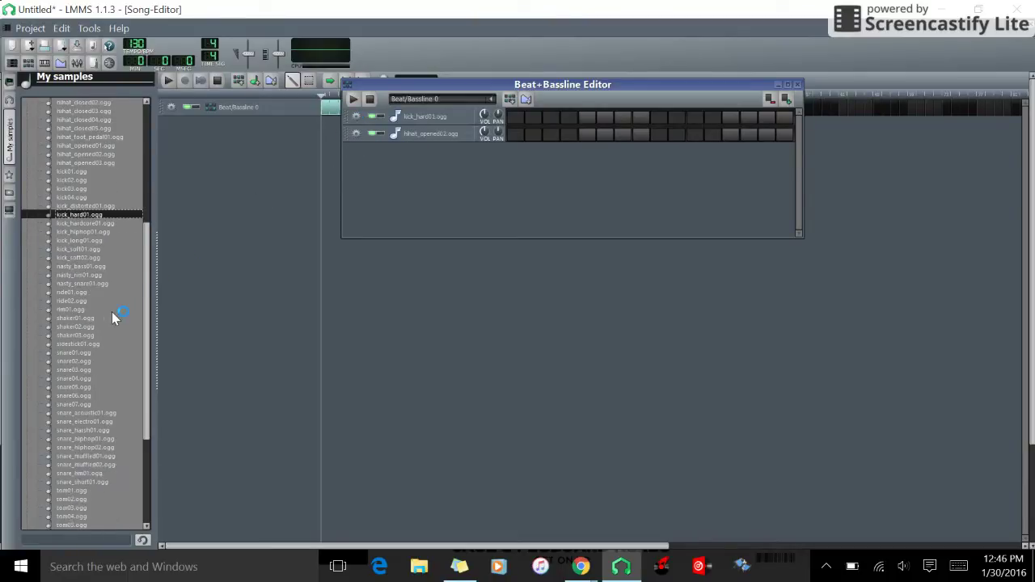
pyautogui.scroll(4, 113, 318)
pyautogui.scroll(1, 111, 276)
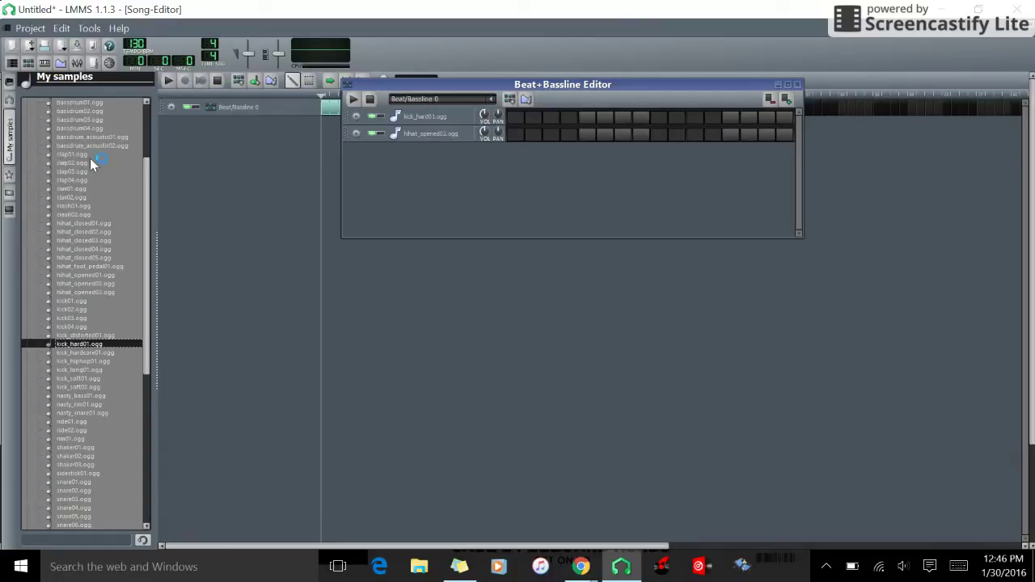
pyautogui.click(79, 154)
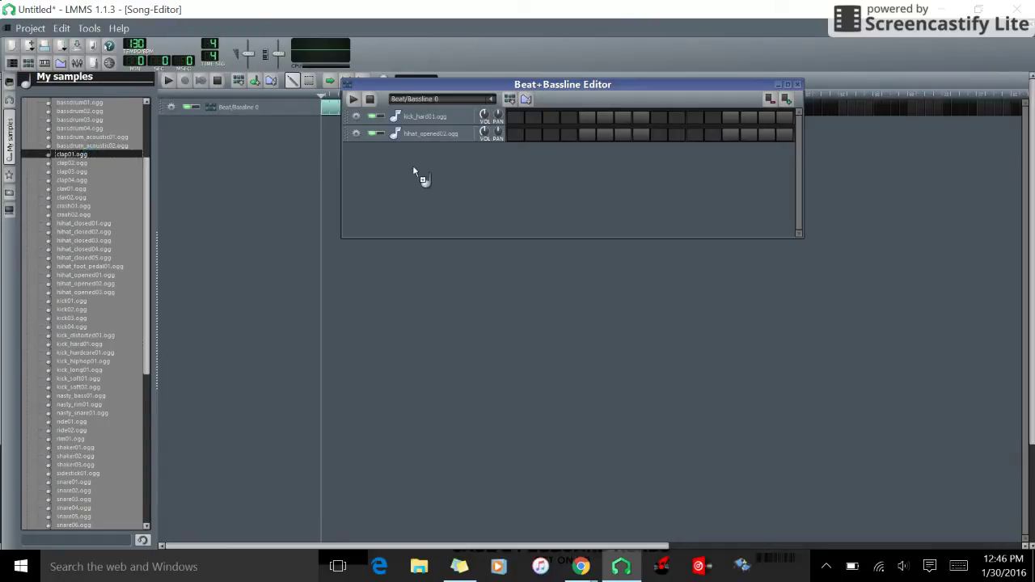
pyautogui.moveTo(413, 170); pyautogui.dragTo(414, 172)
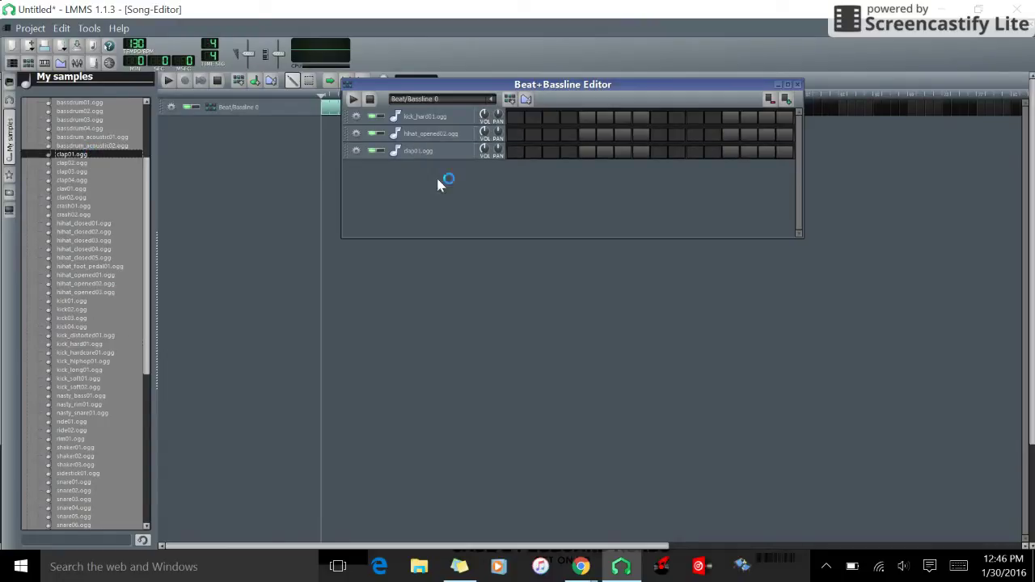
pyautogui.click(11, 140)
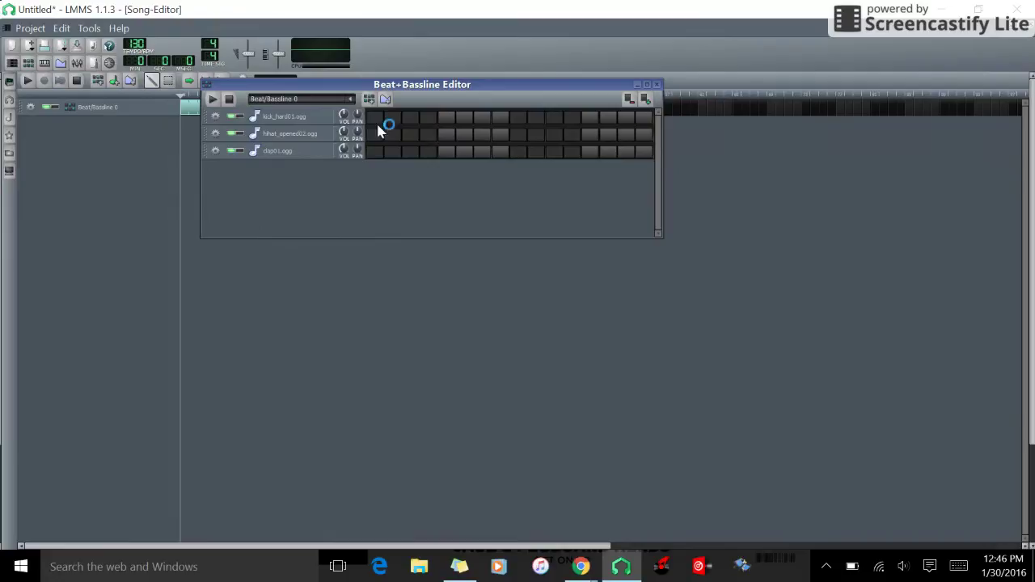
# Place kick hits on steps 1, 5, 9 and 13 of the kick_hard01.ogg track.
pyautogui.click(446, 119)
pyautogui.click(519, 120)
pyautogui.click(589, 119)
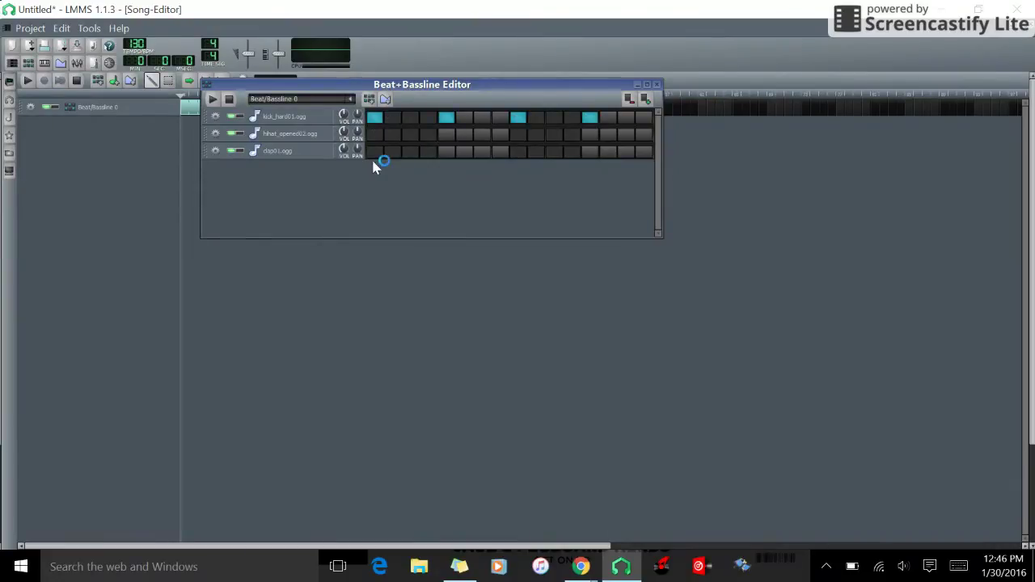
# Place clap hits on steps 5 and 13 and open hi-hat hits on steps 3, 7, 11 and 15.
pyautogui.click(447, 154)
pyautogui.click(591, 155)
pyautogui.click(411, 136)
pyautogui.click(483, 136)
pyautogui.click(555, 135)
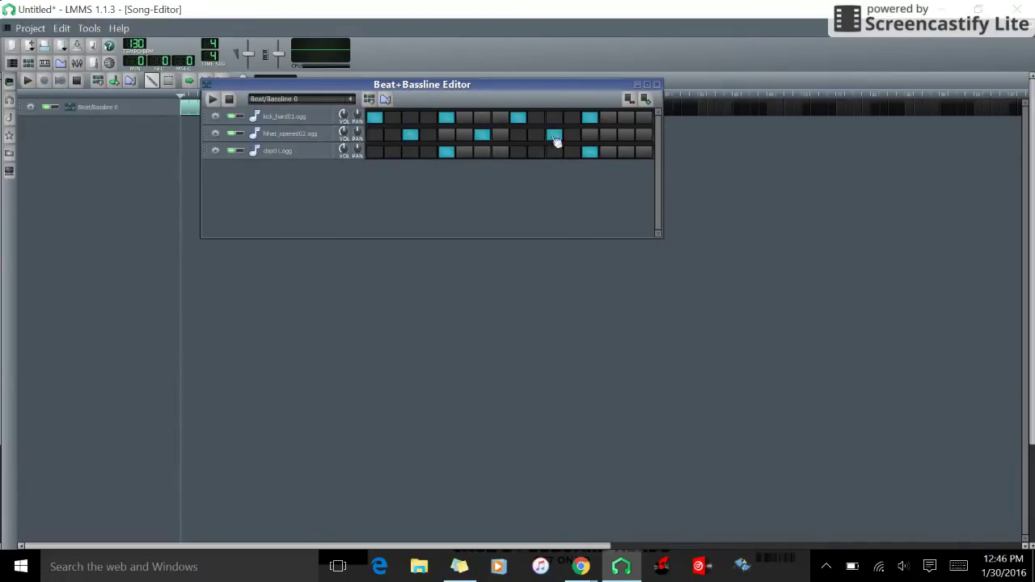
pyautogui.click(625, 136)
# Preview the drum pattern and shorten the Beat/Bassline 0 clip in the song to about 8 bars.
pyautogui.click(212, 98)
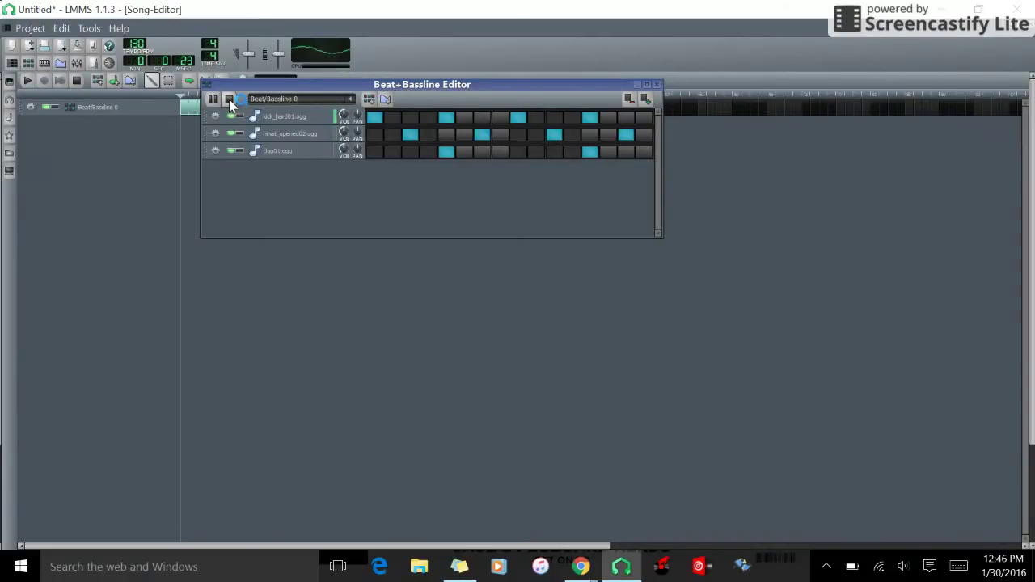
pyautogui.click(231, 102)
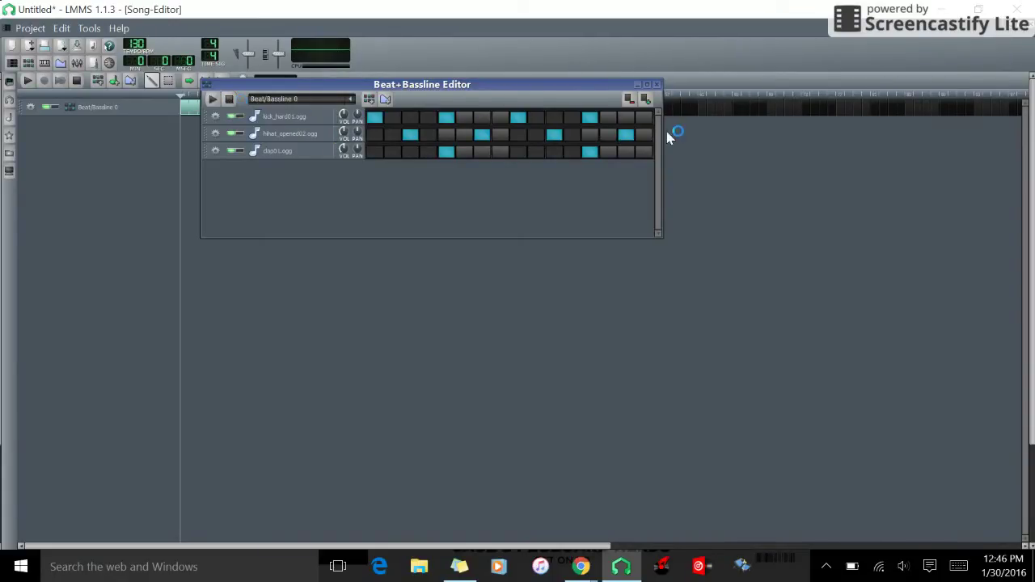
pyautogui.click(656, 85)
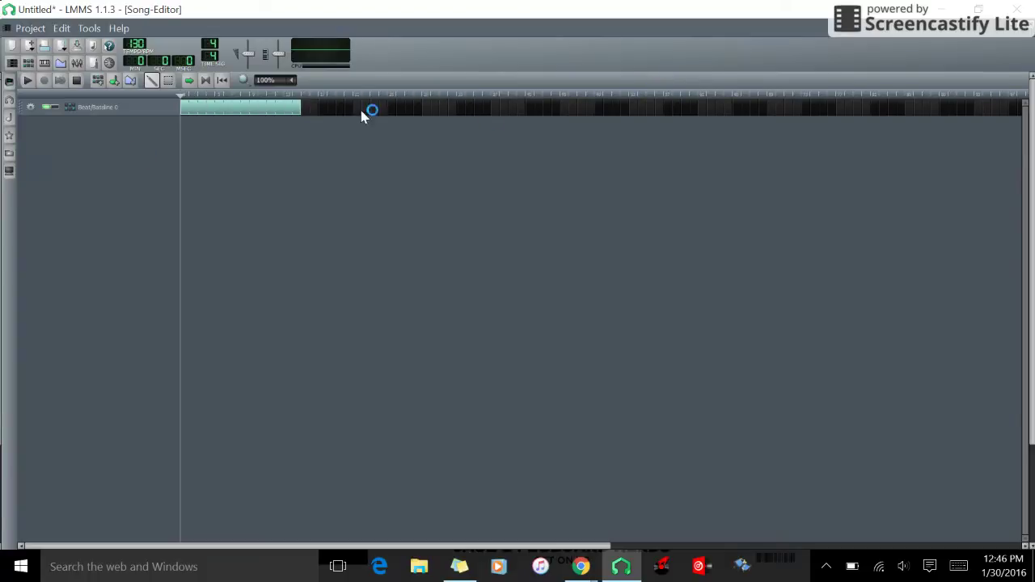
pyautogui.moveTo(301, 114); pyautogui.dragTo(249, 113)
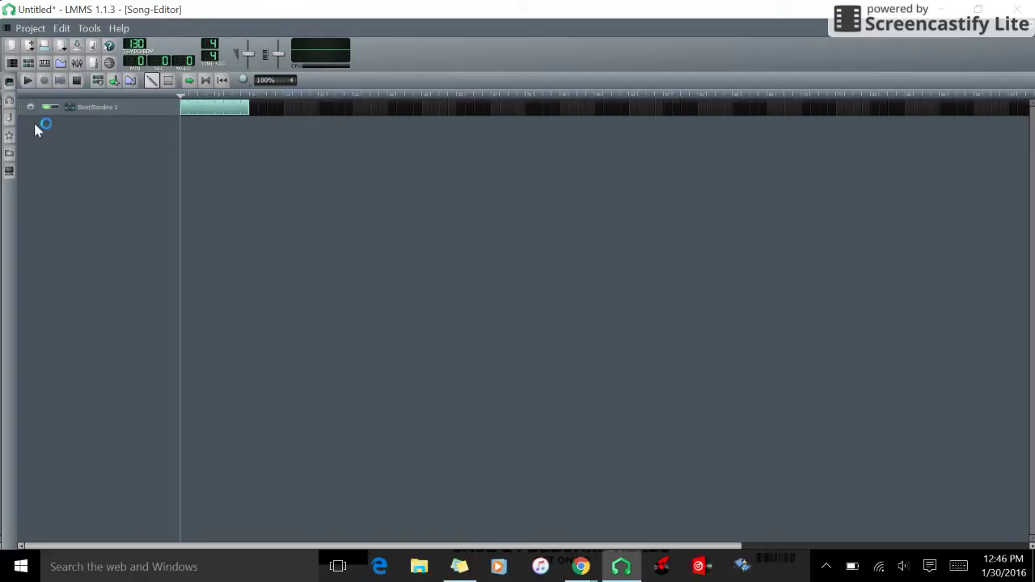
# Add the BA - Future House Bass (1).xpf preset from the home folder as a new song track and close the file browser.
pyautogui.click(10, 155)
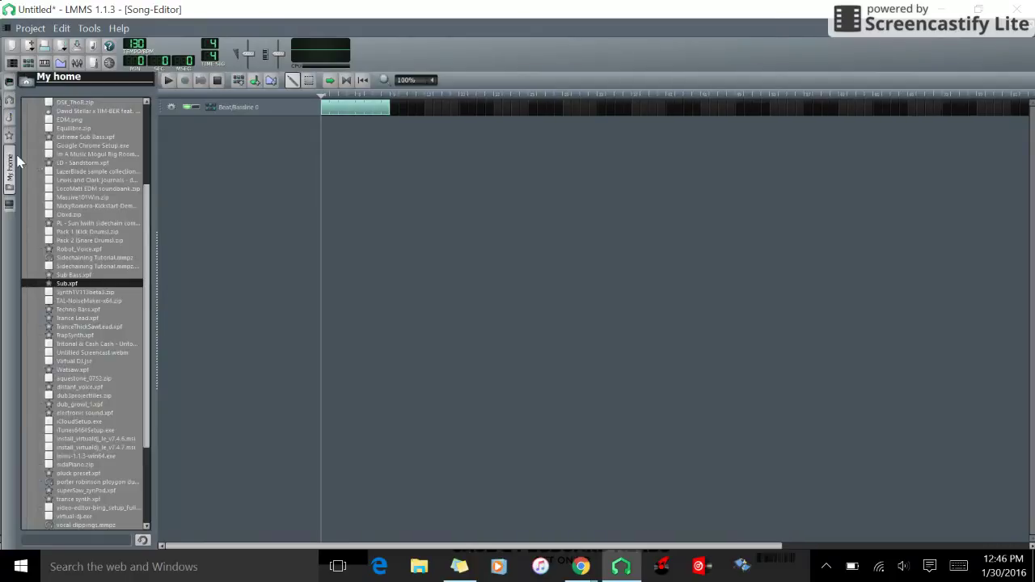
pyautogui.scroll(5, 114, 203)
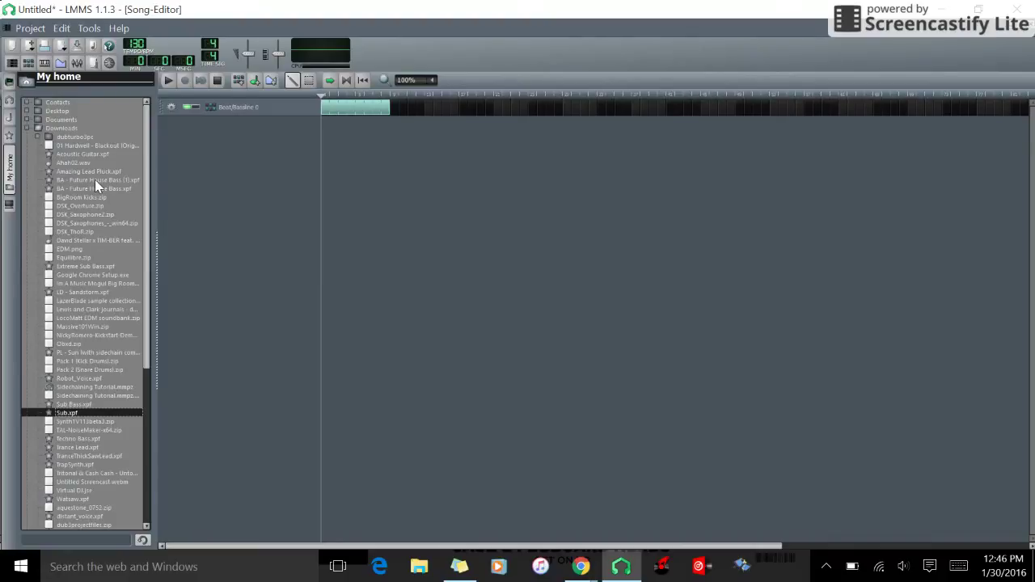
pyautogui.click(94, 180)
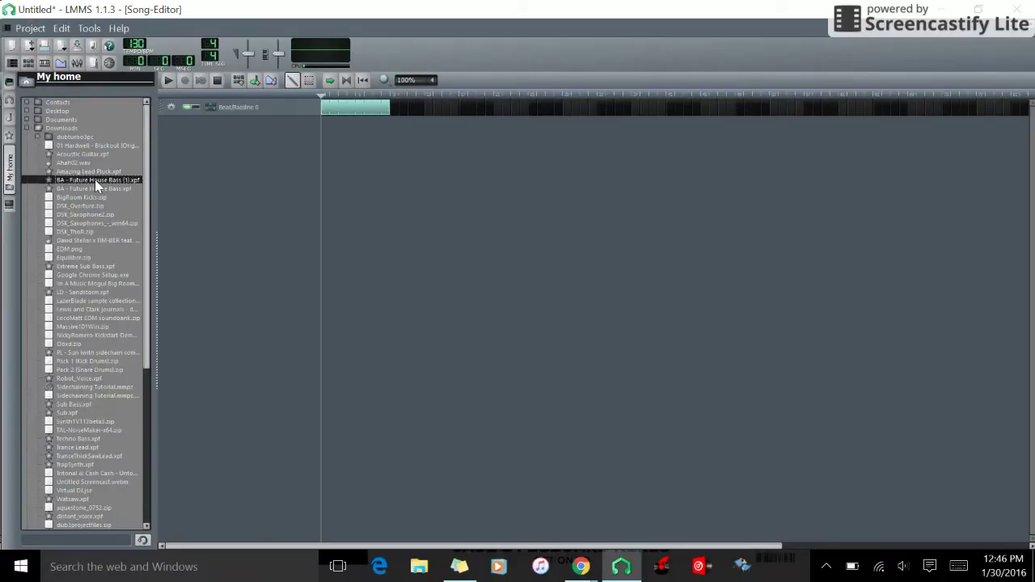
pyautogui.click(97, 189)
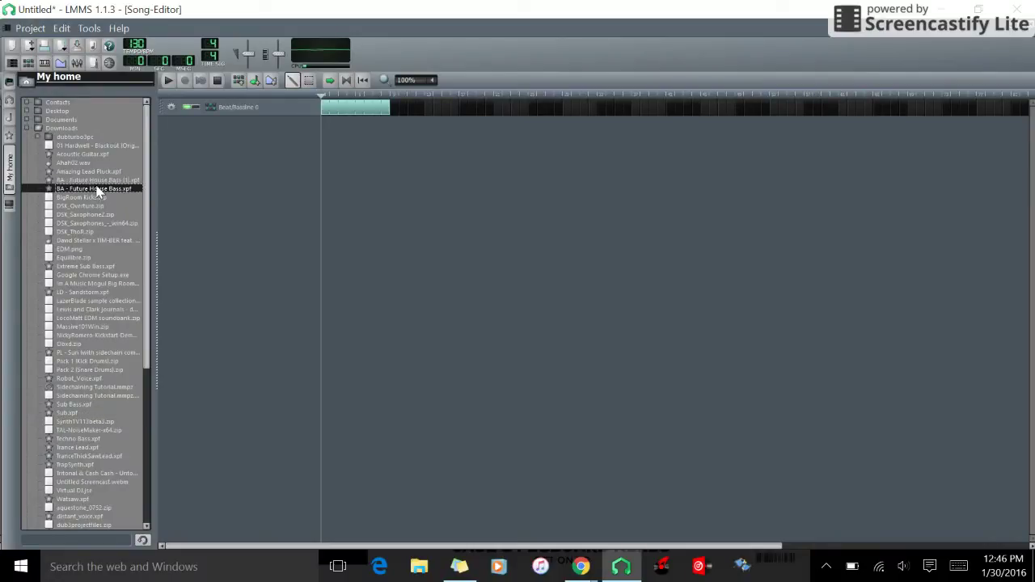
pyautogui.moveTo(97, 185); pyautogui.dragTo(172, 176)
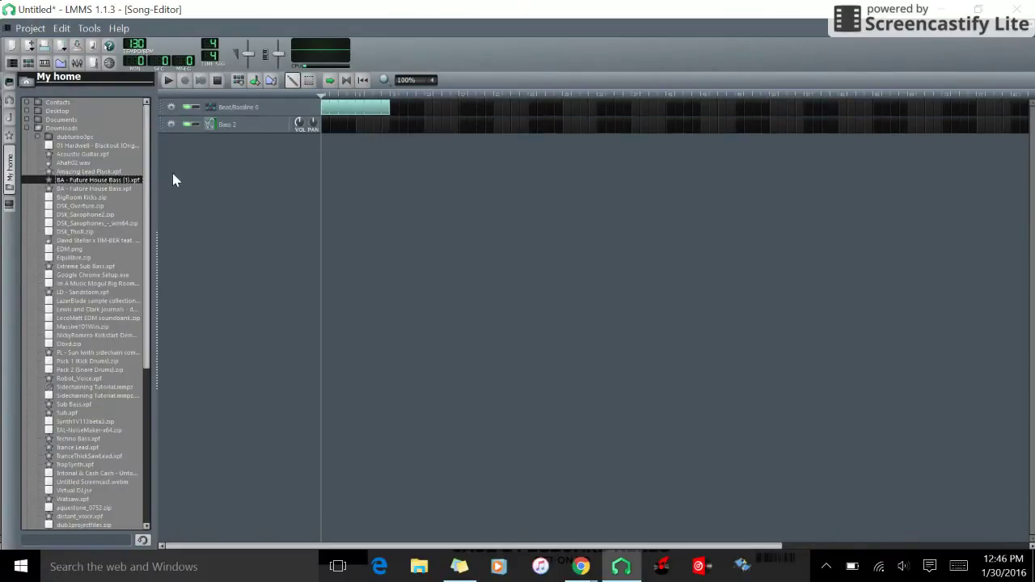
pyautogui.click(8, 170)
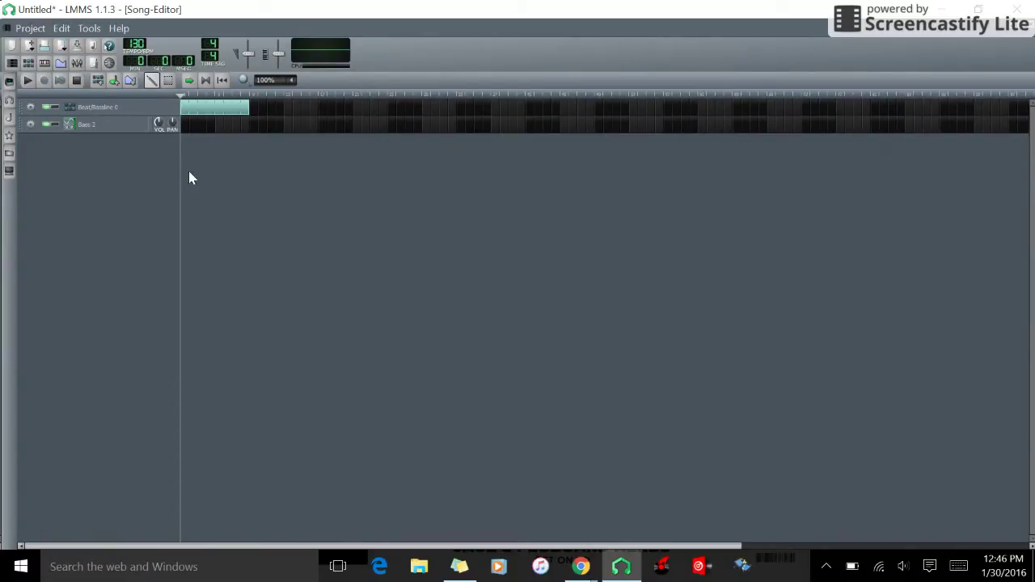
# Open the Bass 2 track's piano roll, place a G5 note shortened to one sixteenth at the start, and preview it.
pyautogui.doubleClick(186, 128)
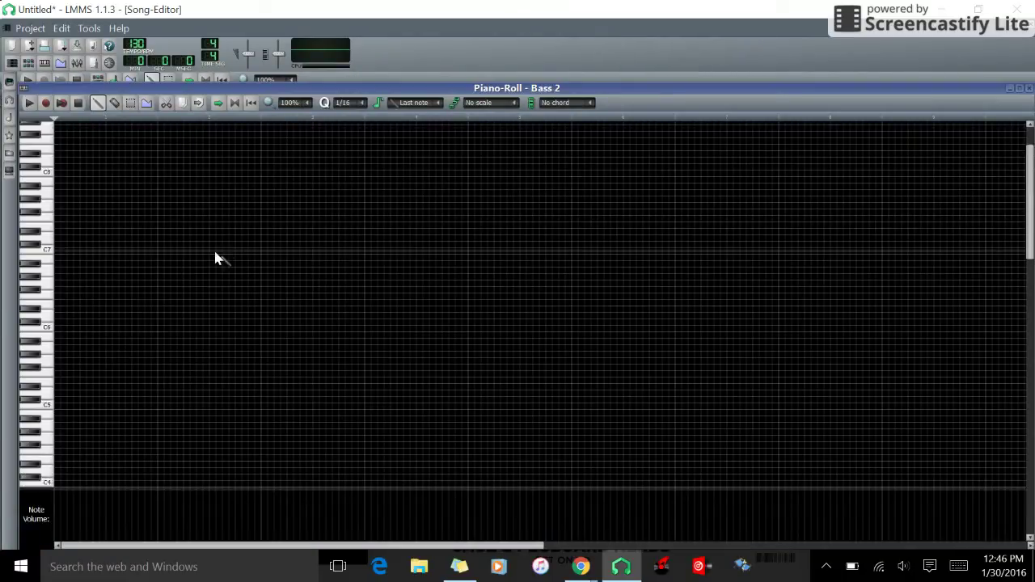
pyautogui.scroll(1, 214, 259)
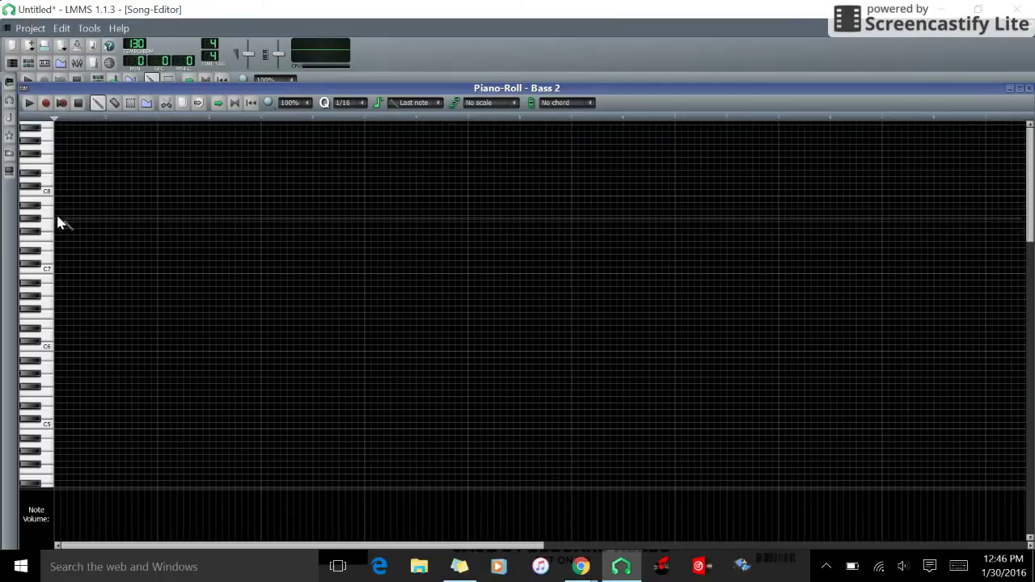
pyautogui.click(63, 223)
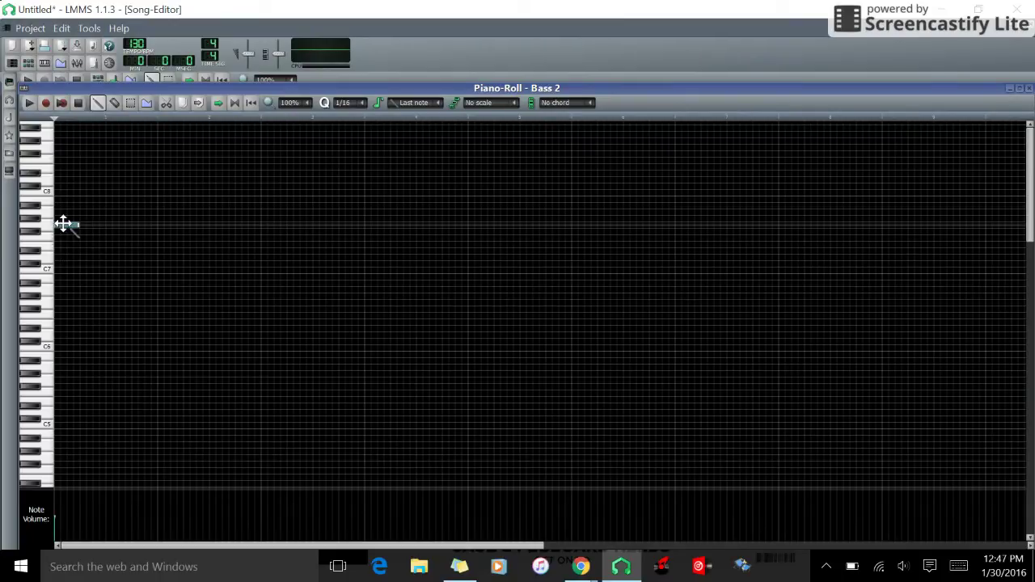
pyautogui.moveTo(63, 223); pyautogui.dragTo(60, 385)
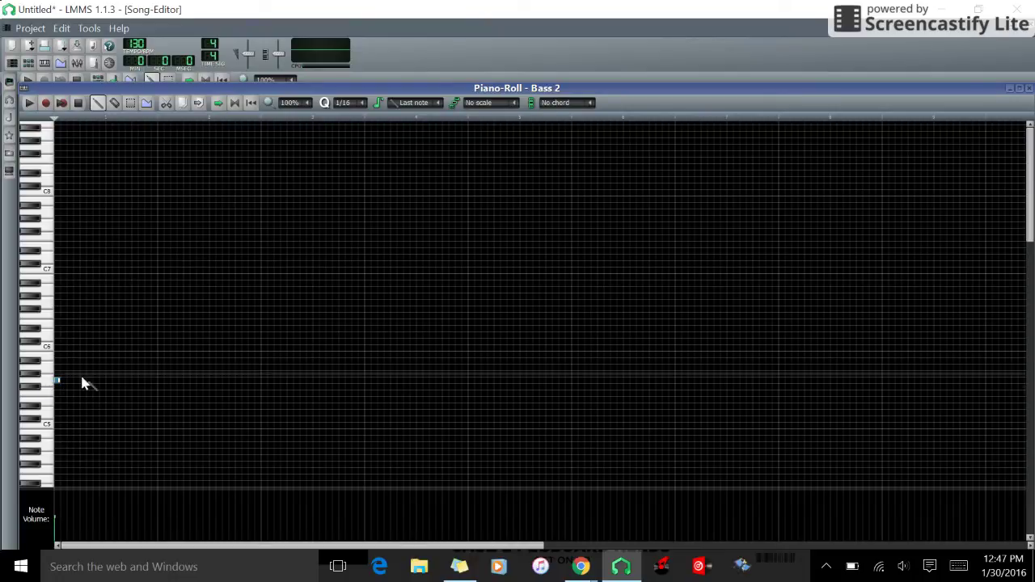
pyautogui.scroll(-3, 83, 381)
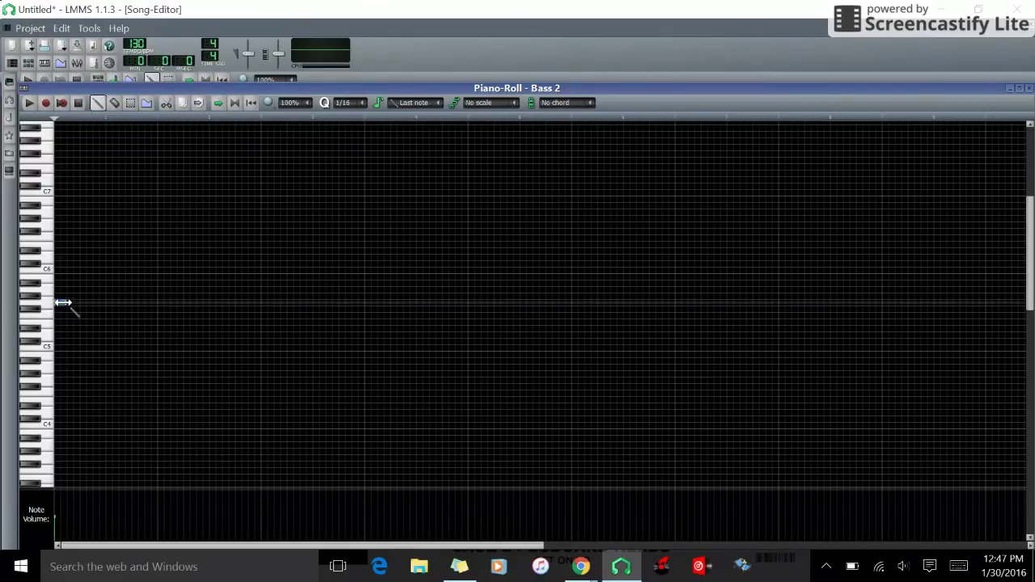
pyautogui.click(28, 104)
pyautogui.click(77, 102)
pyautogui.moveTo(62, 304); pyautogui.dragTo(56, 306)
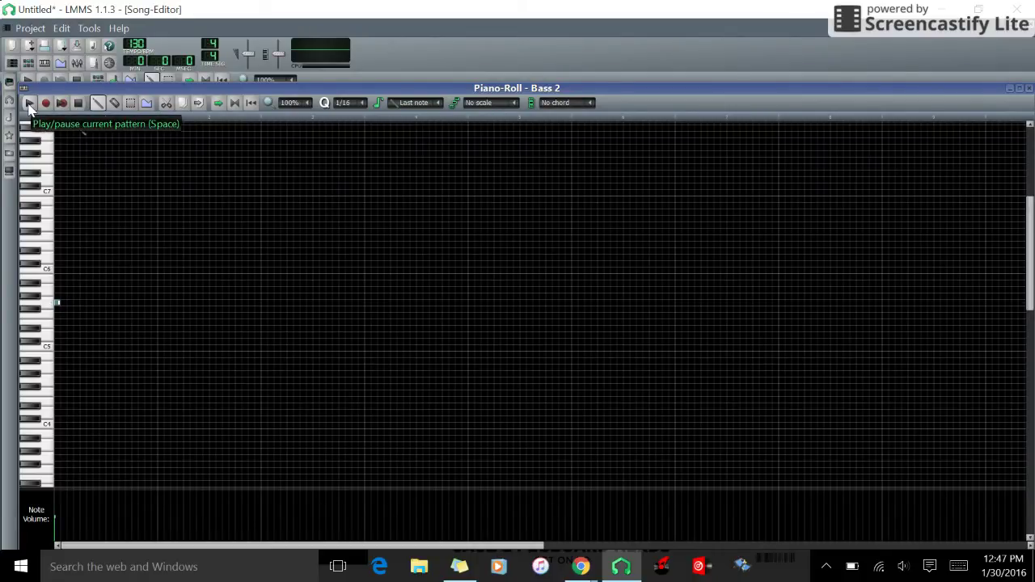
pyautogui.click(28, 105)
pyautogui.click(79, 104)
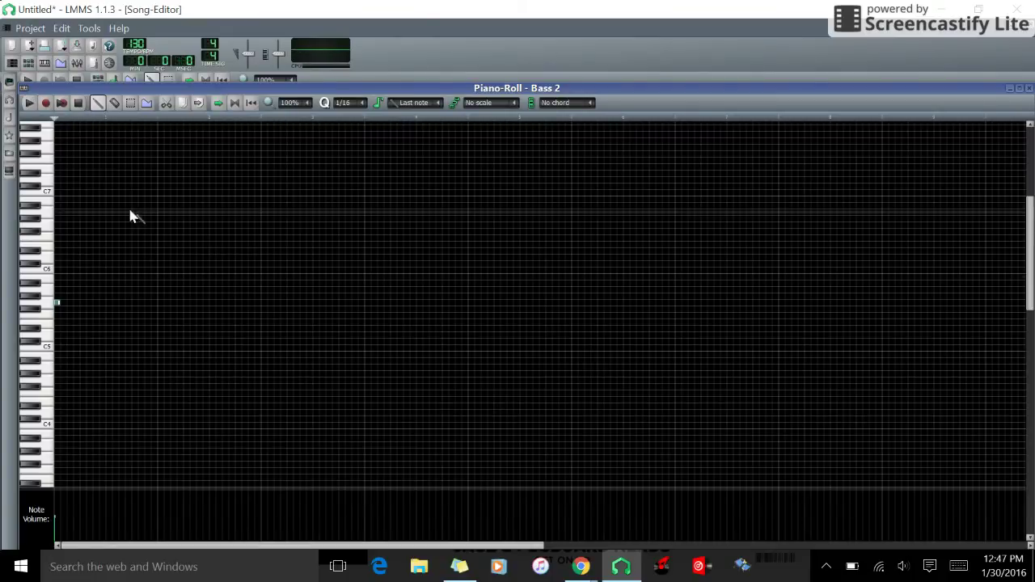
# Add a one-sixteenth D5 note on step 5 of the Bass 2 pattern and preview it.
pyautogui.click(69, 366)
pyautogui.moveTo(68, 366); pyautogui.dragTo(82, 367)
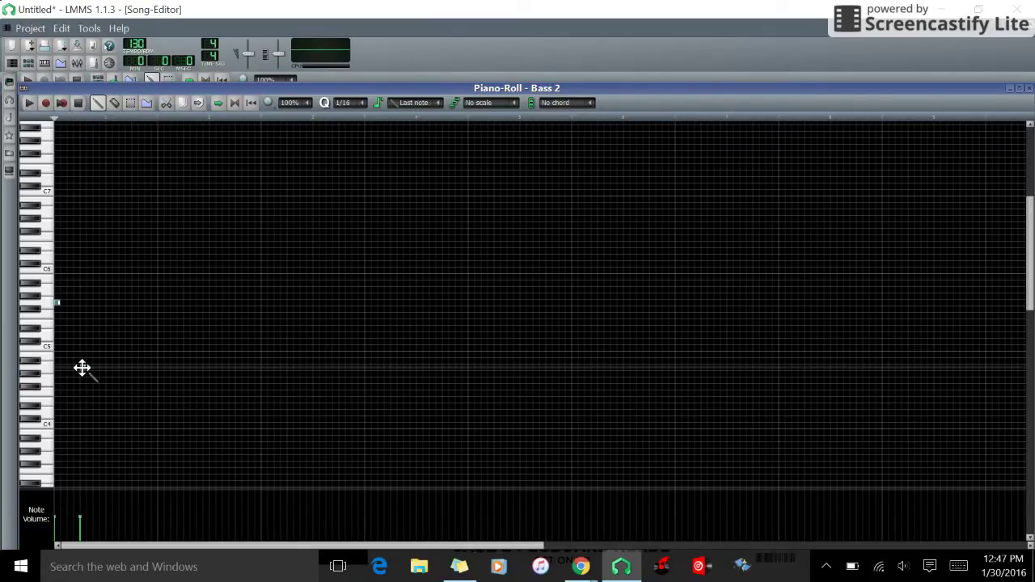
pyautogui.moveTo(81, 367); pyautogui.dragTo(81, 337)
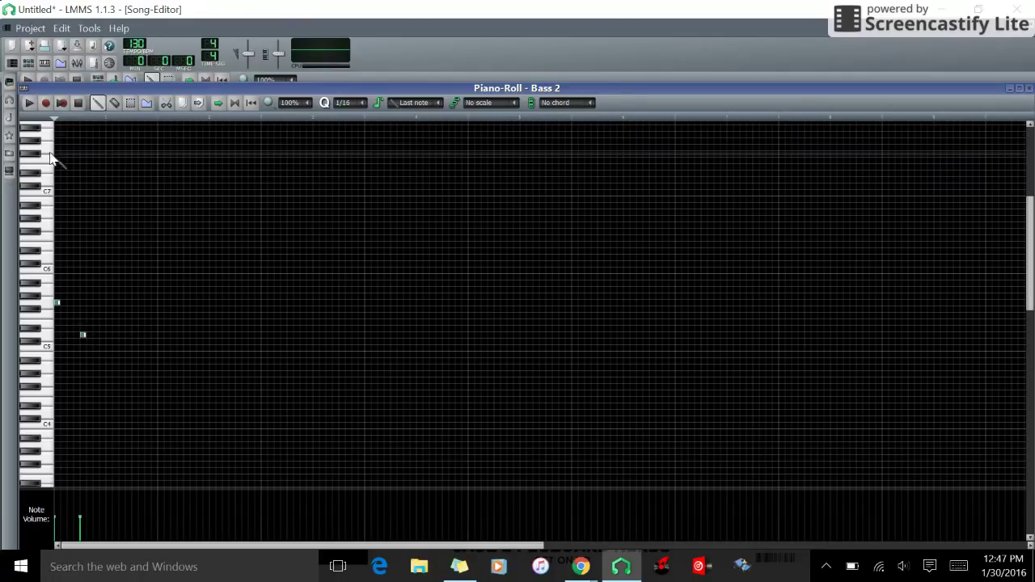
pyautogui.click(29, 103)
pyautogui.click(78, 103)
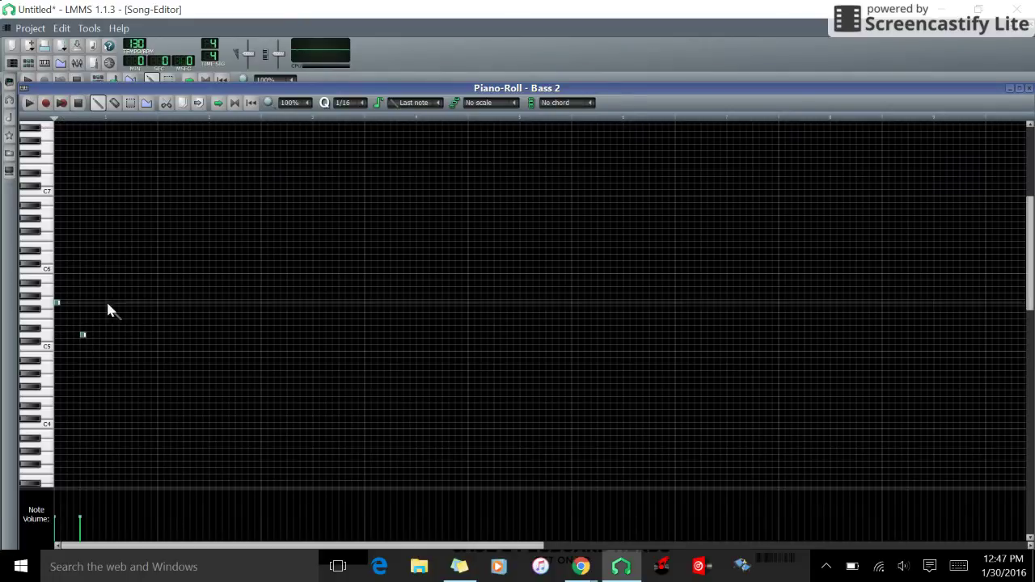
# Place a third bass note at G5 on step 8 and play back the pattern.
pyautogui.click(94, 282)
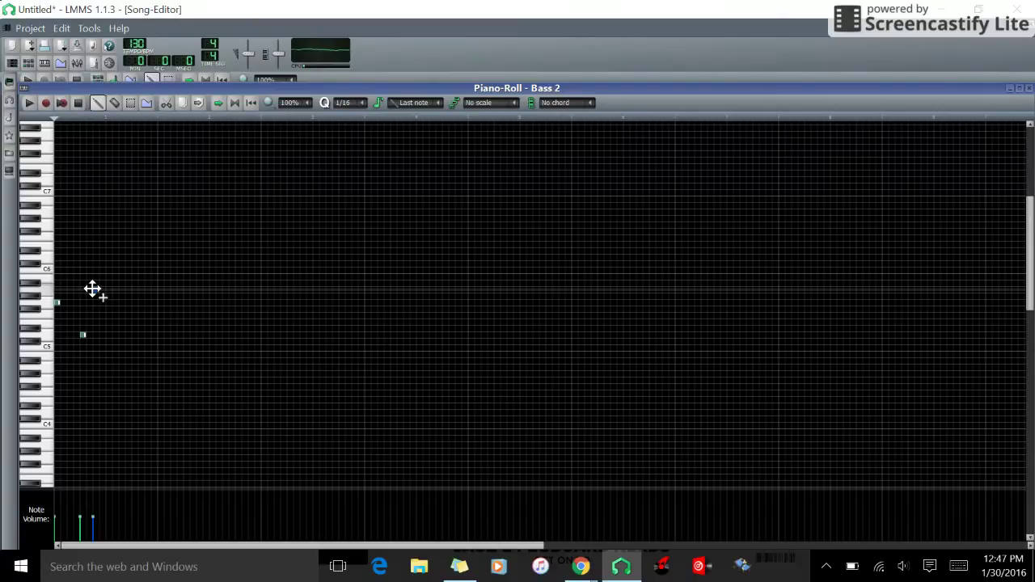
pyautogui.moveTo(99, 291); pyautogui.dragTo(102, 293)
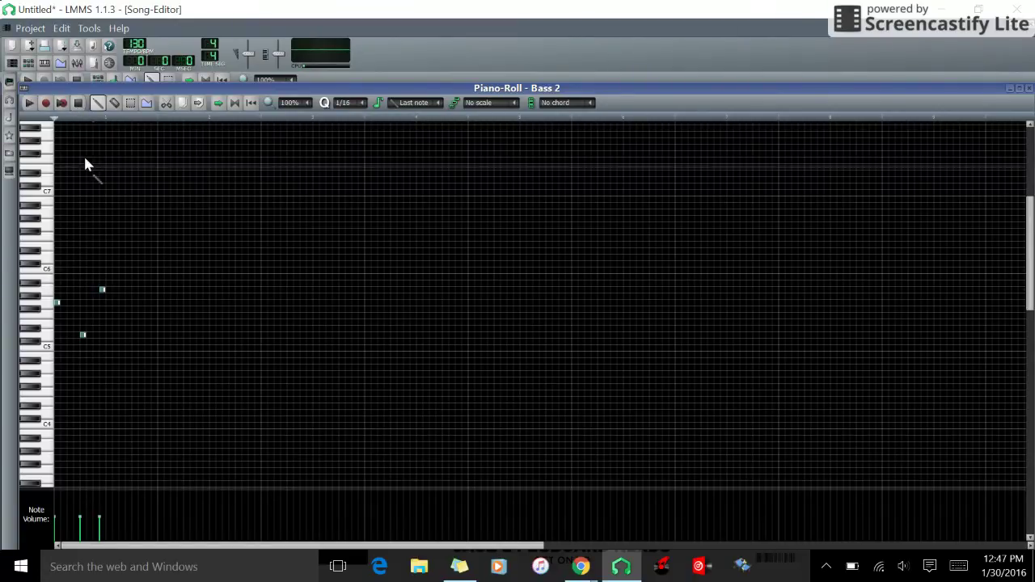
pyautogui.moveTo(101, 291); pyautogui.dragTo(102, 302)
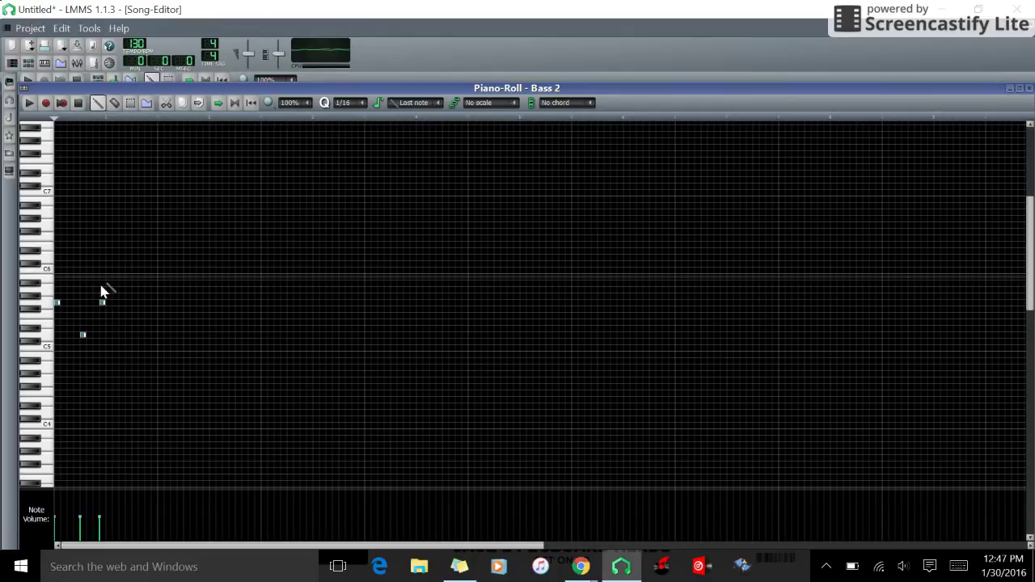
pyautogui.click(30, 103)
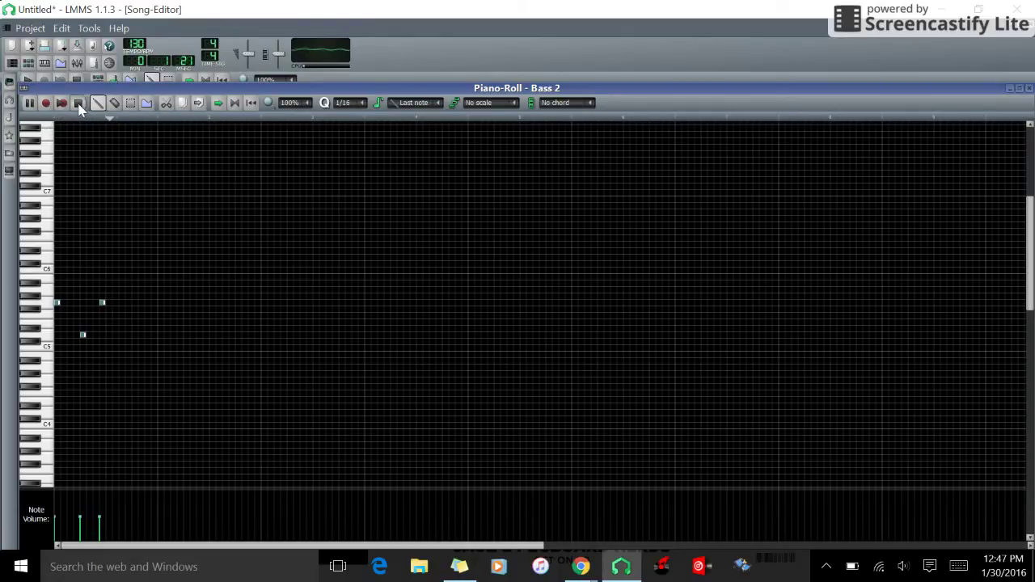
pyautogui.click(78, 103)
# Try continuing the bassline with F5 on step 9 and D5 on step 10, and listen to the result.
pyautogui.click(107, 309)
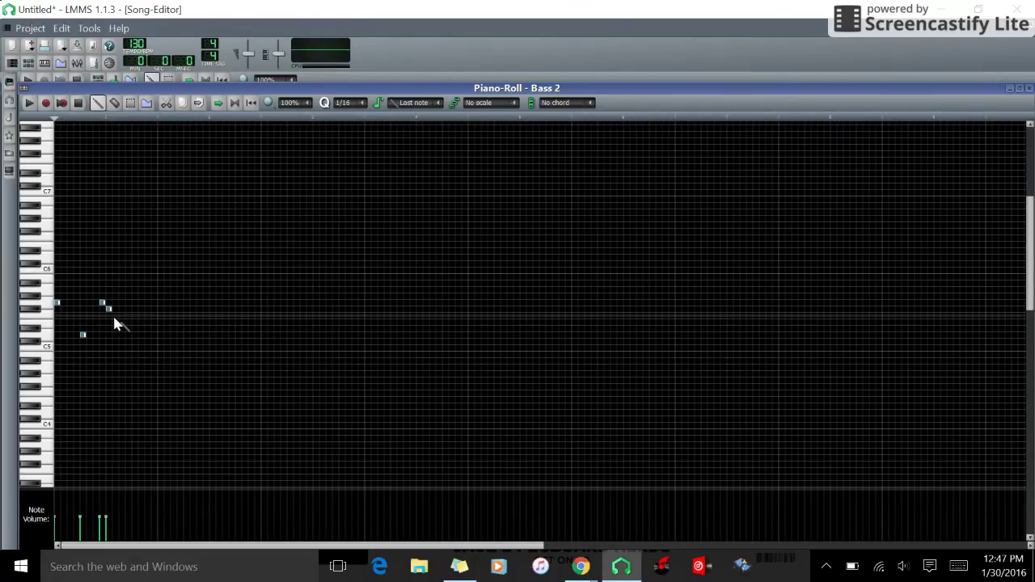
pyautogui.click(112, 332)
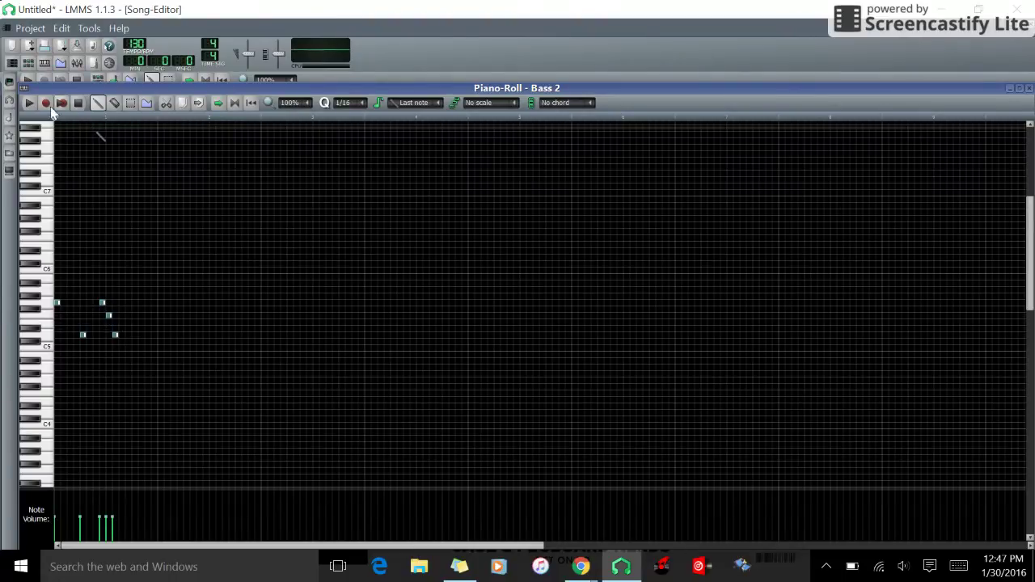
pyautogui.press('space')
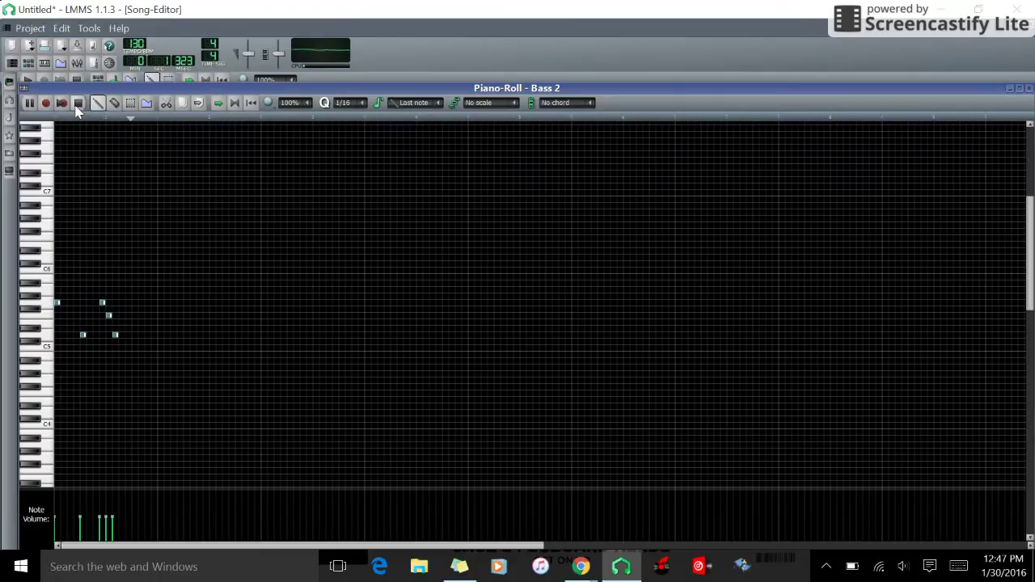
pyautogui.click(77, 104)
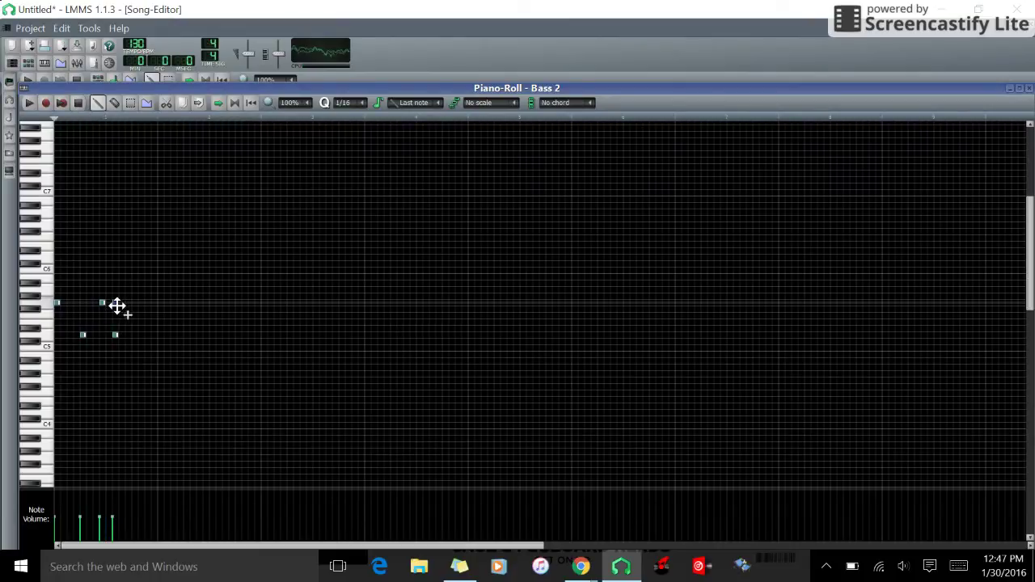
# Rework the bassline's ending with G5 on step 10, E5 on step 11 and D5 on step 12, and play it.
pyautogui.click(116, 304)
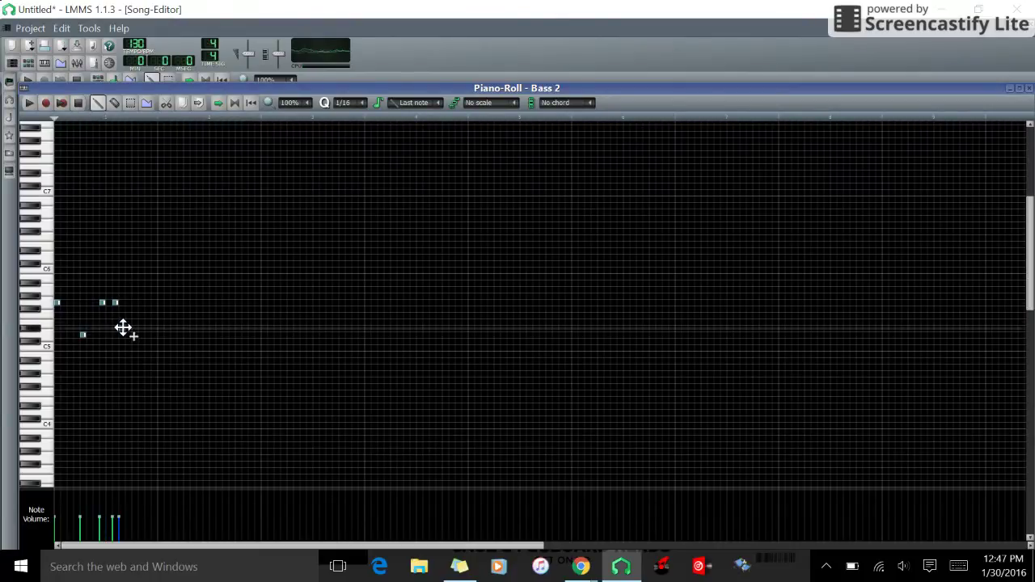
pyautogui.click(123, 325)
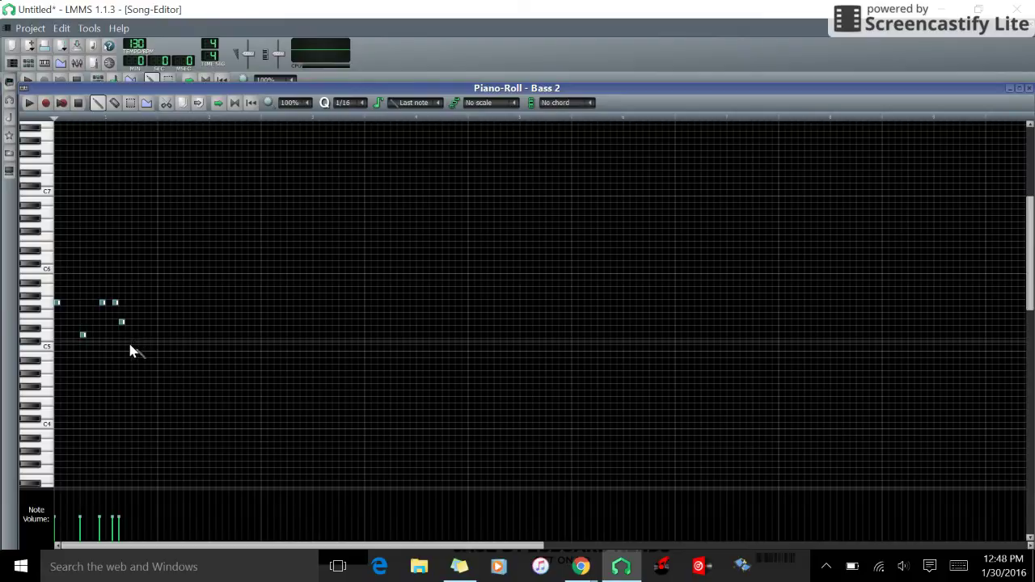
pyautogui.click(128, 335)
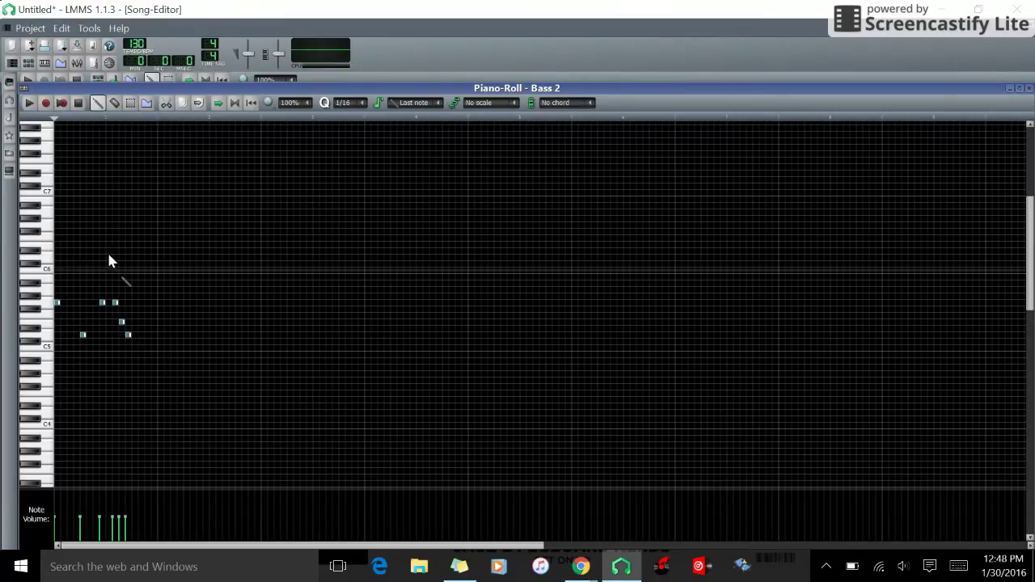
pyautogui.click(31, 104)
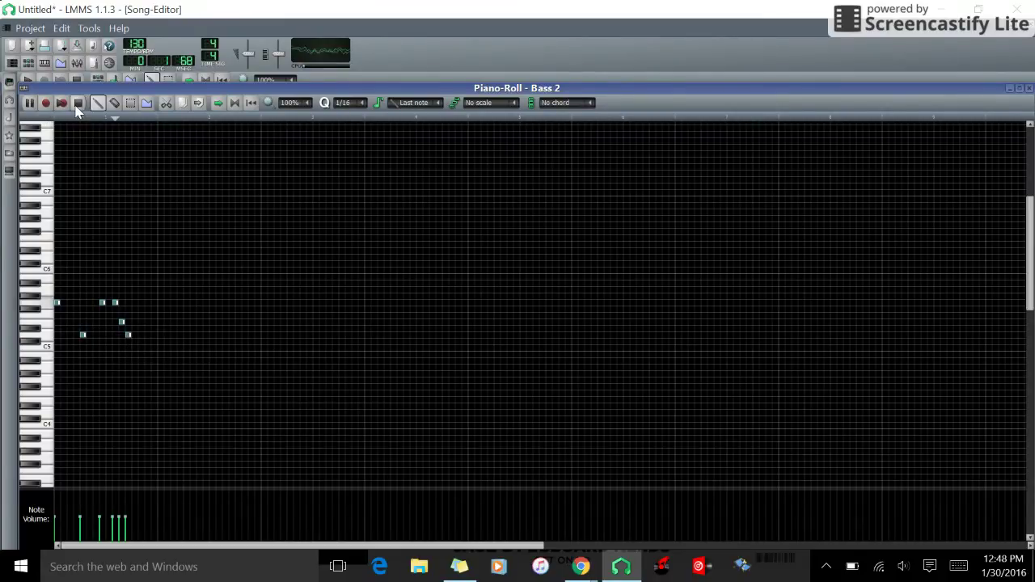
# Delete all notes from the Bass 2 pattern.
pyautogui.rightClick(121, 322)
pyautogui.rightClick(102, 303)
pyautogui.rightClick(115, 303)
pyautogui.rightClick(128, 335)
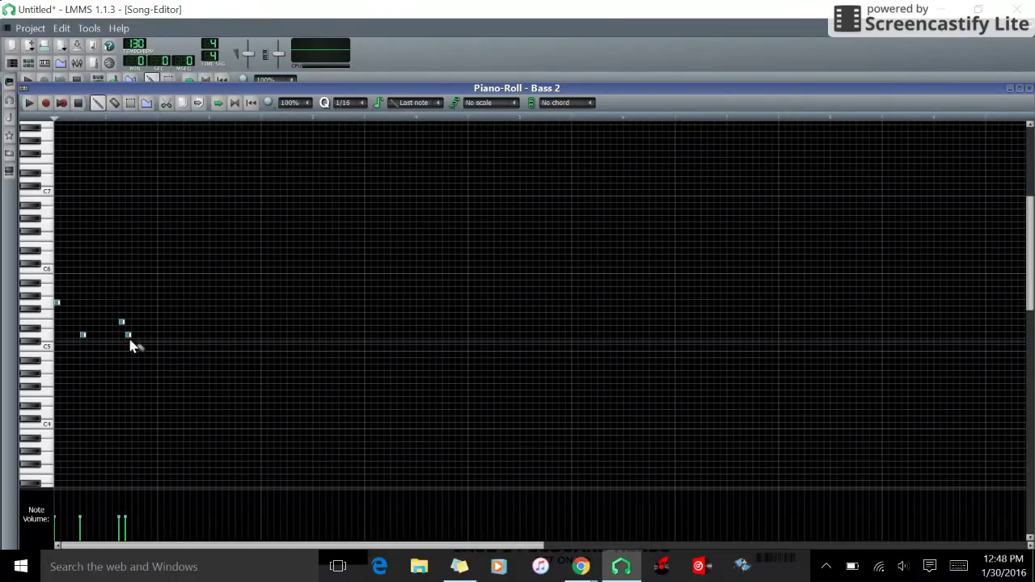
pyautogui.rightClick(82, 335)
pyautogui.rightClick(57, 303)
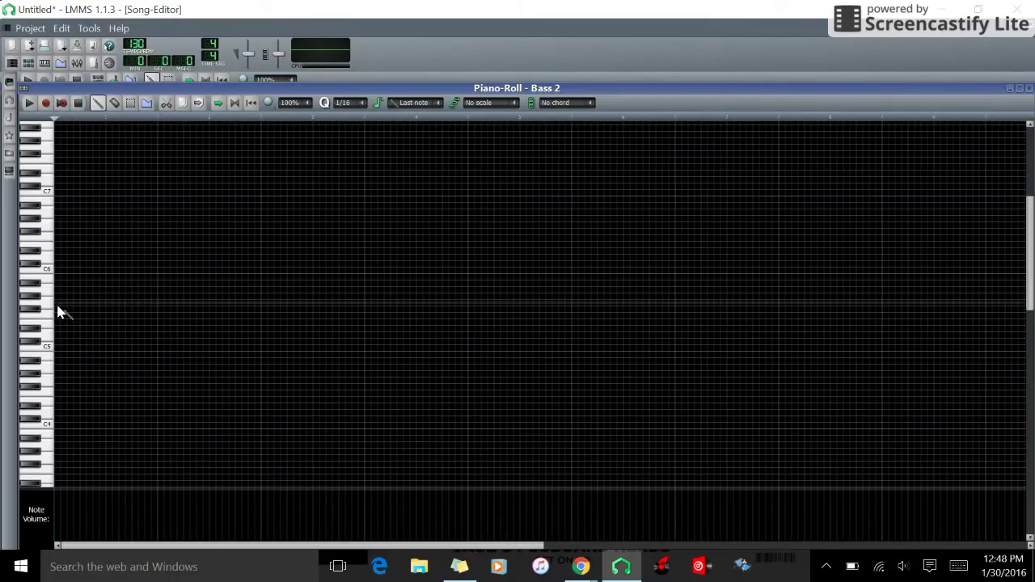
# Place one-sixteenth bass notes G5 on step 1, D5 on step 5, D#5 on step 7 and D5 on step 8, previewing the pattern.
pyautogui.click(56, 302)
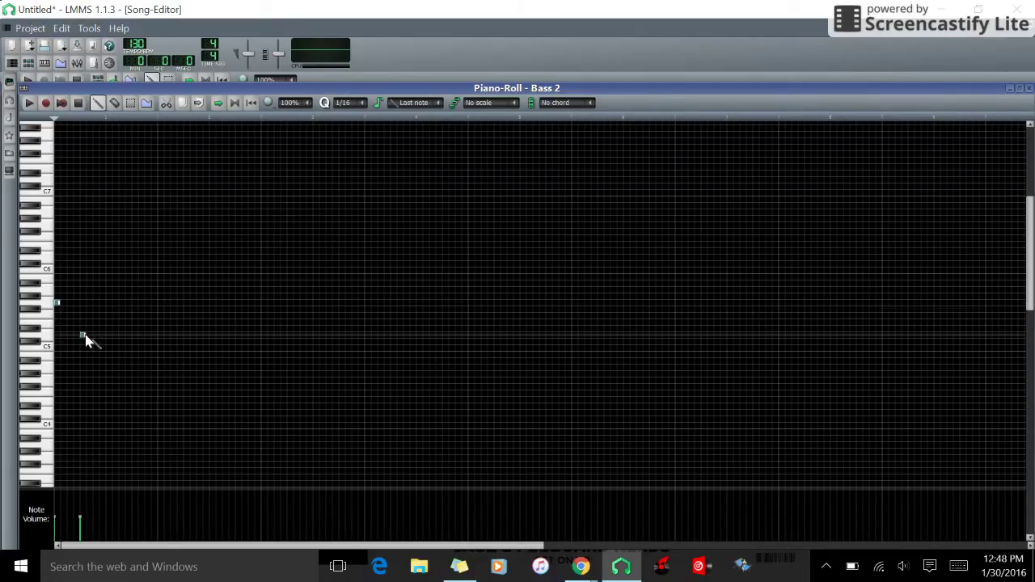
pyautogui.click(87, 331)
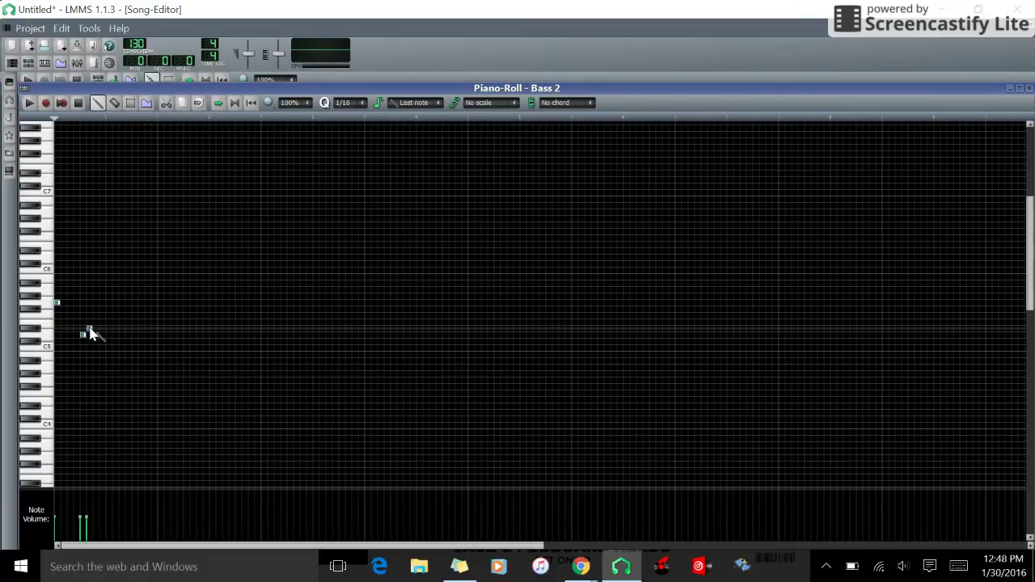
pyautogui.moveTo(87, 331); pyautogui.dragTo(95, 331)
pyautogui.click(29, 103)
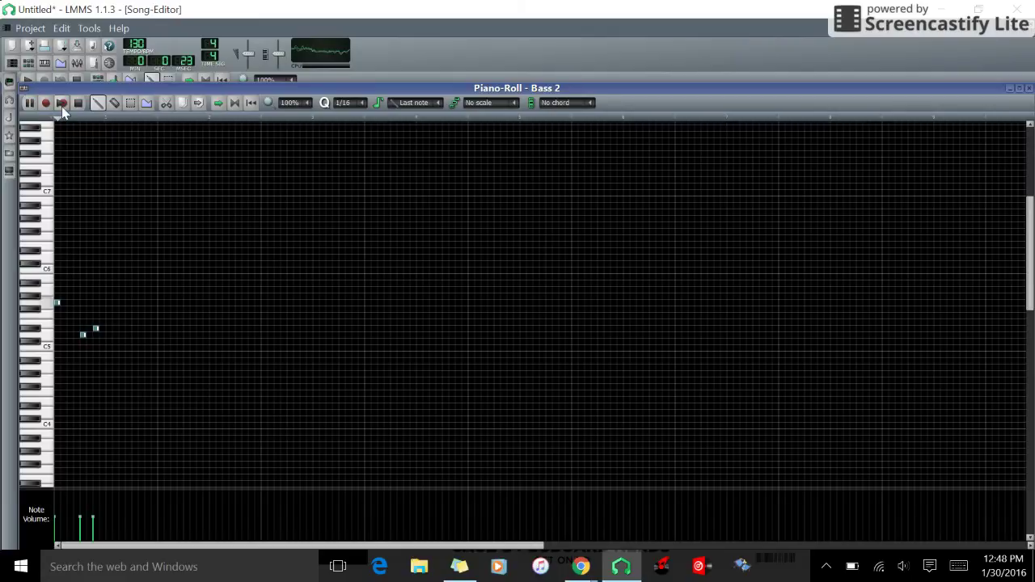
pyautogui.click(77, 103)
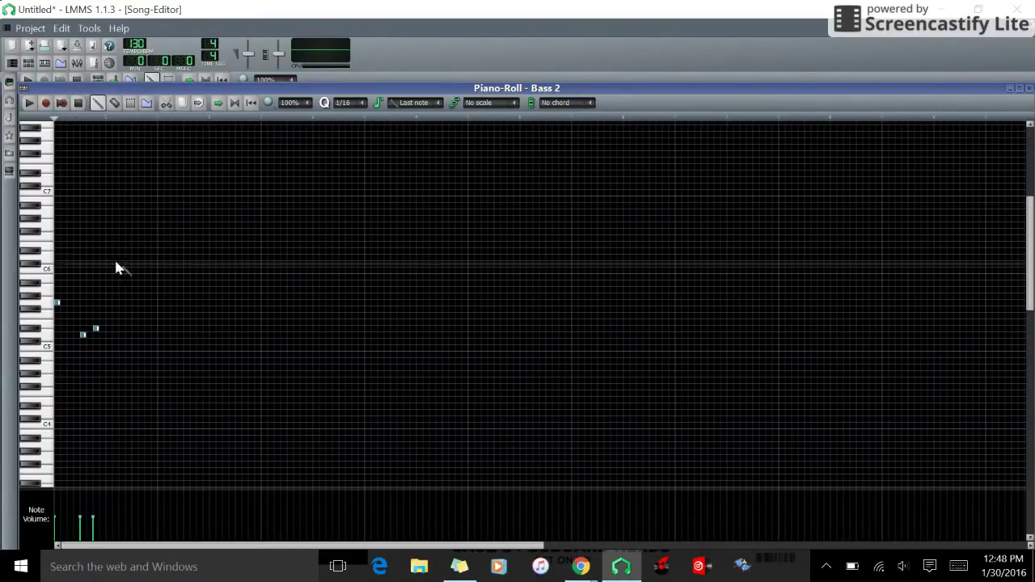
pyautogui.click(102, 335)
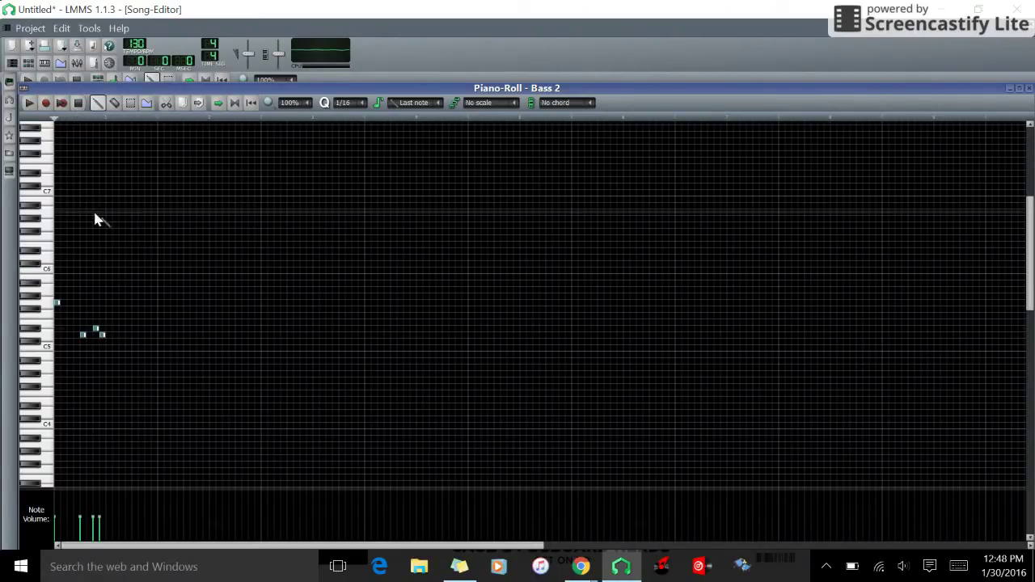
# Play the bass pattern, shift D#5 to step 8 and the last D5 to step 10, and listen to the new timing.
pyautogui.click(28, 103)
pyautogui.click(77, 103)
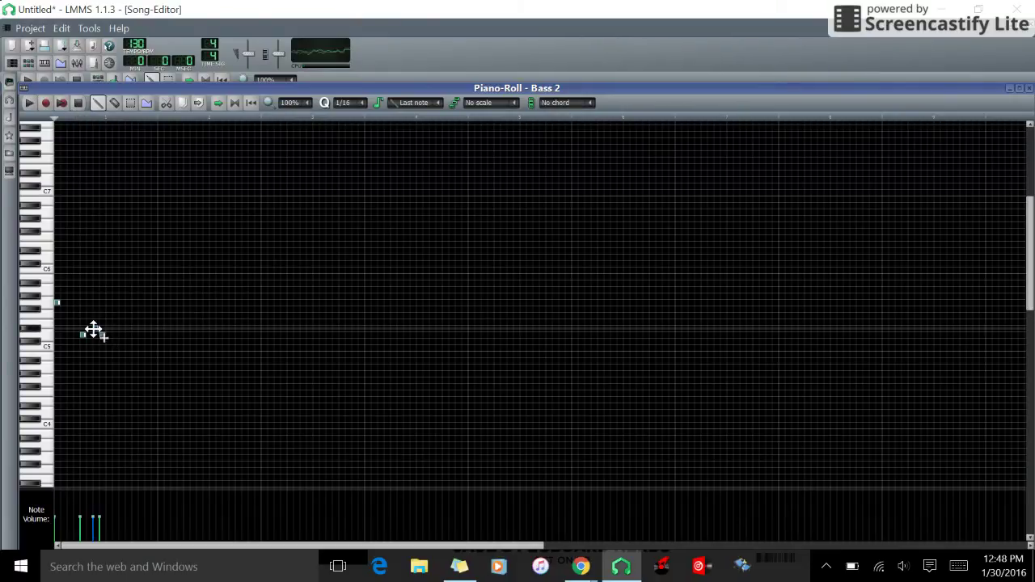
pyautogui.moveTo(93, 331); pyautogui.dragTo(114, 337)
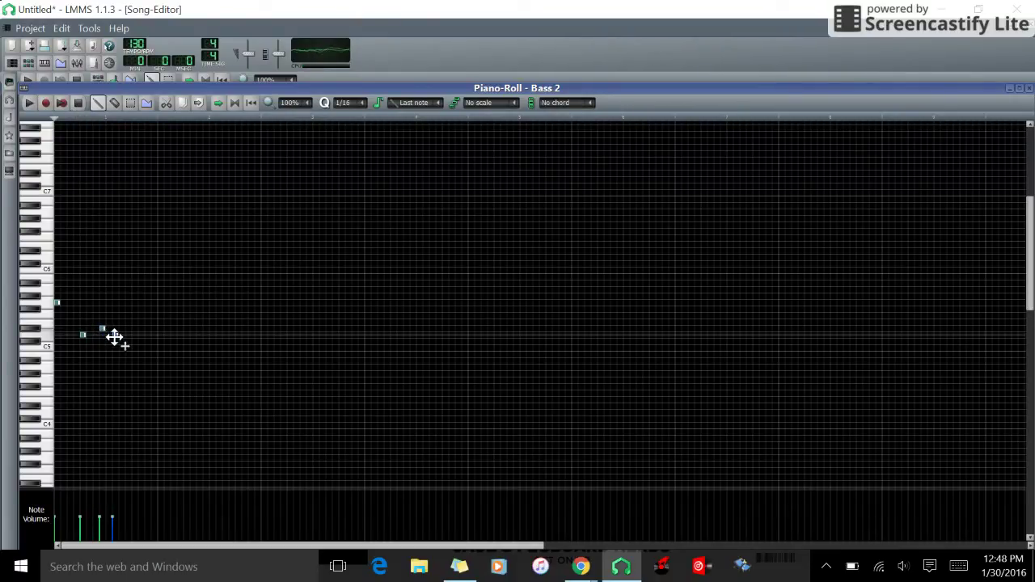
pyautogui.click(29, 104)
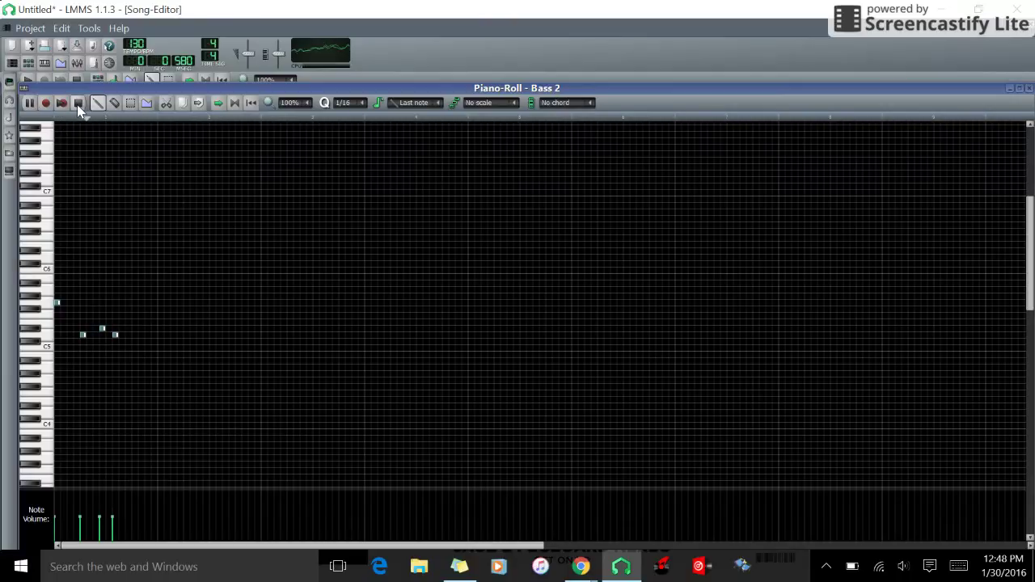
pyautogui.click(77, 103)
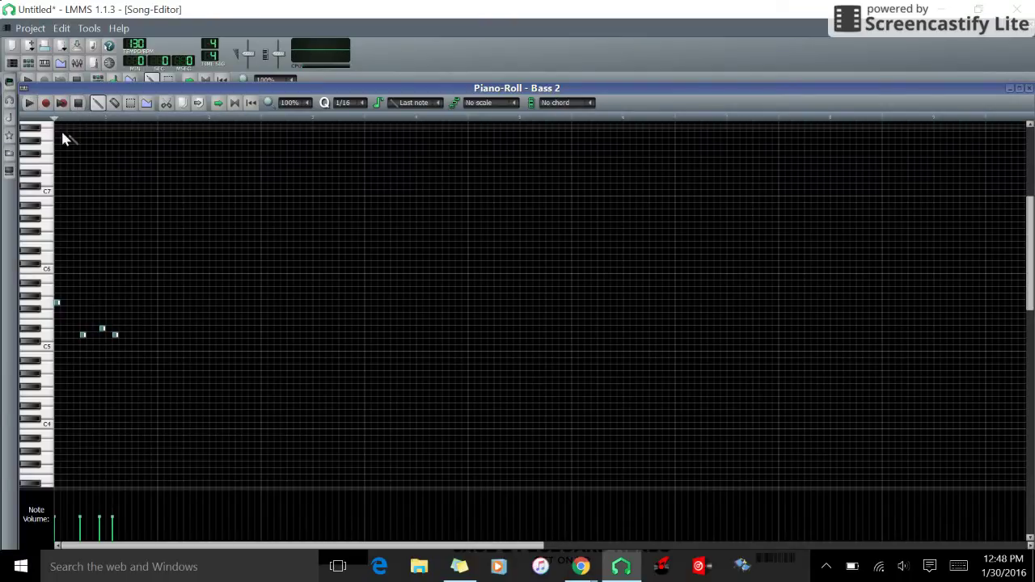
pyautogui.press('space')
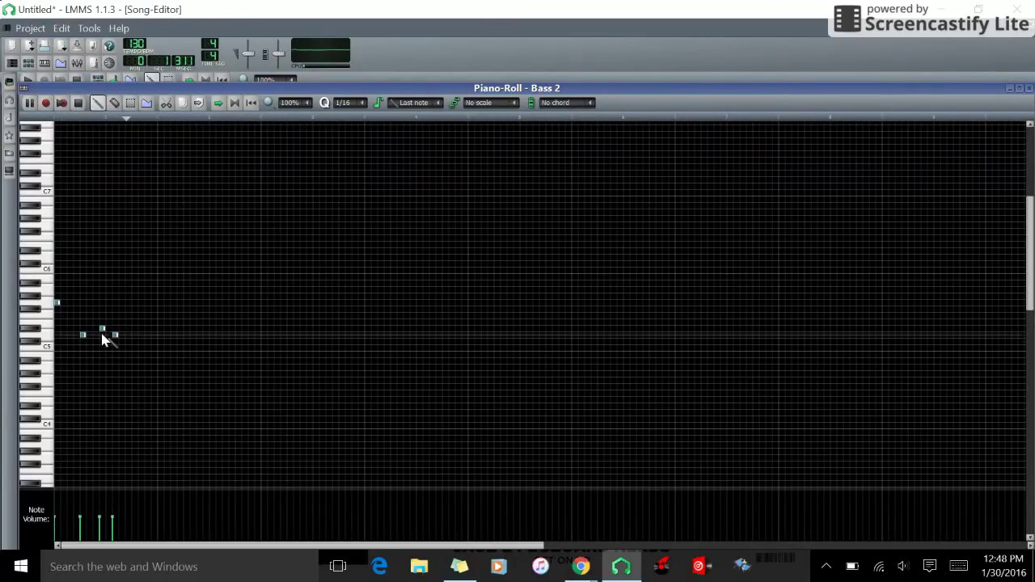
pyautogui.click(77, 103)
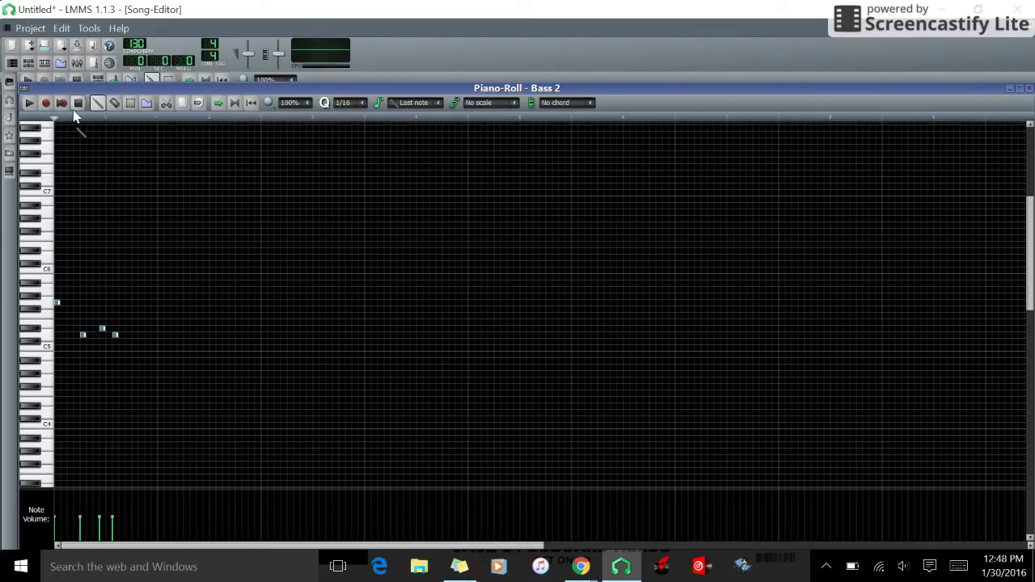
# Extend the bassline with A4 on step 12 and A#4 on step 15, previewing the pattern after each note.
pyautogui.click(119, 366)
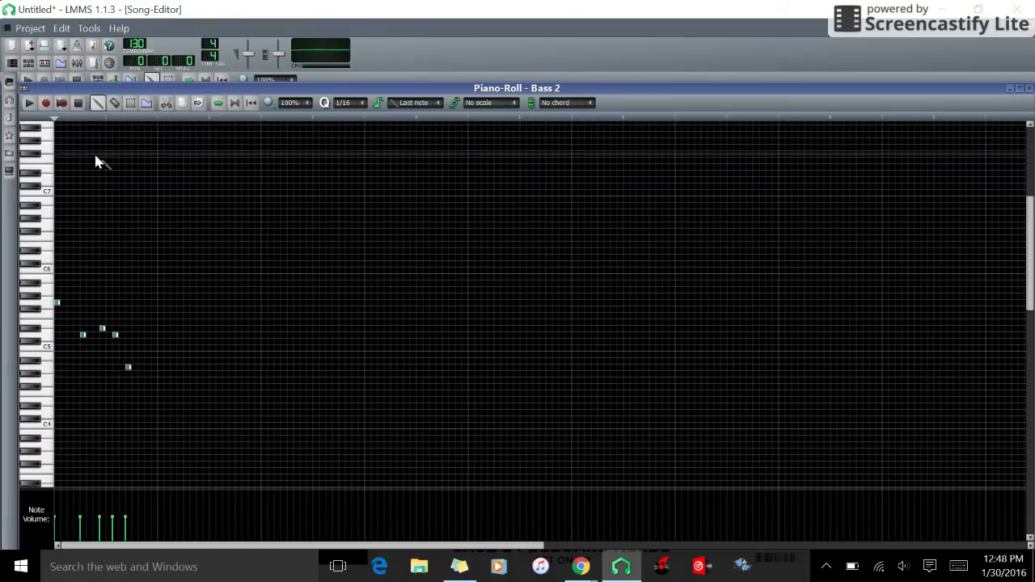
pyautogui.click(30, 103)
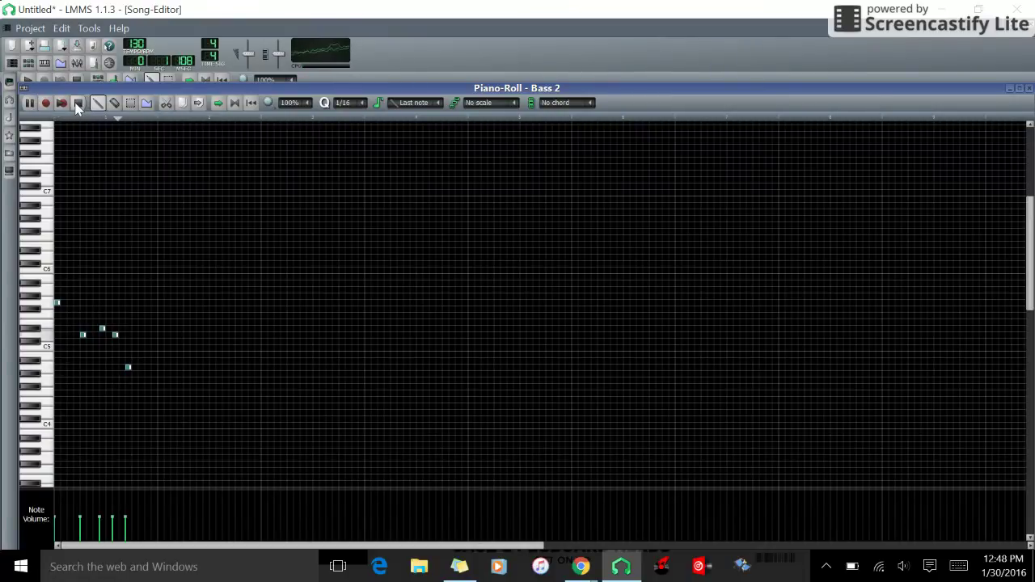
pyautogui.click(77, 104)
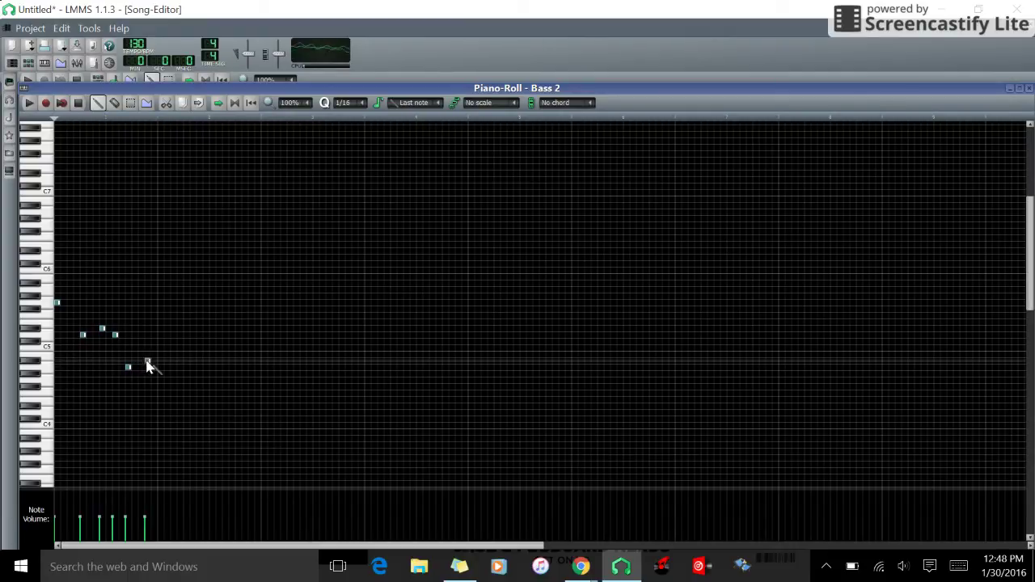
pyautogui.click(29, 102)
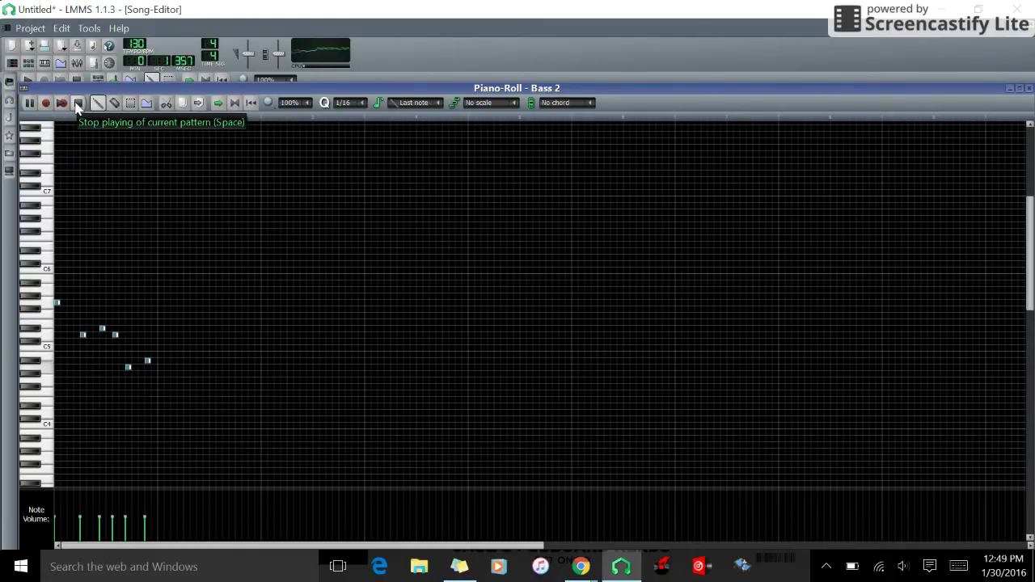
pyautogui.click(78, 102)
# Select all six bass notes, paste a copy starting at step 1 of bar 2, and play both bars.
pyautogui.click(130, 102)
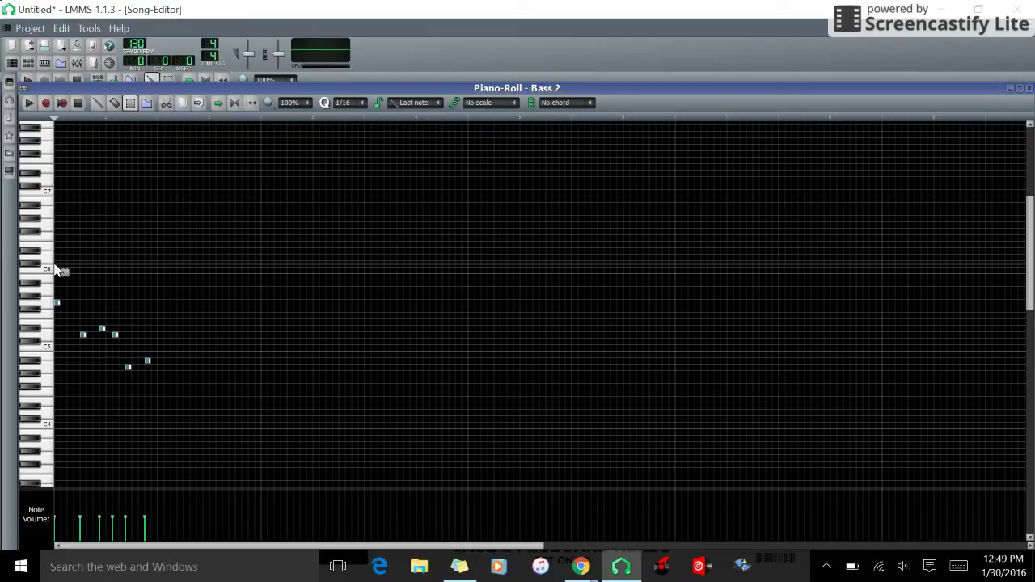
pyautogui.moveTo(57, 271); pyautogui.dragTo(203, 364)
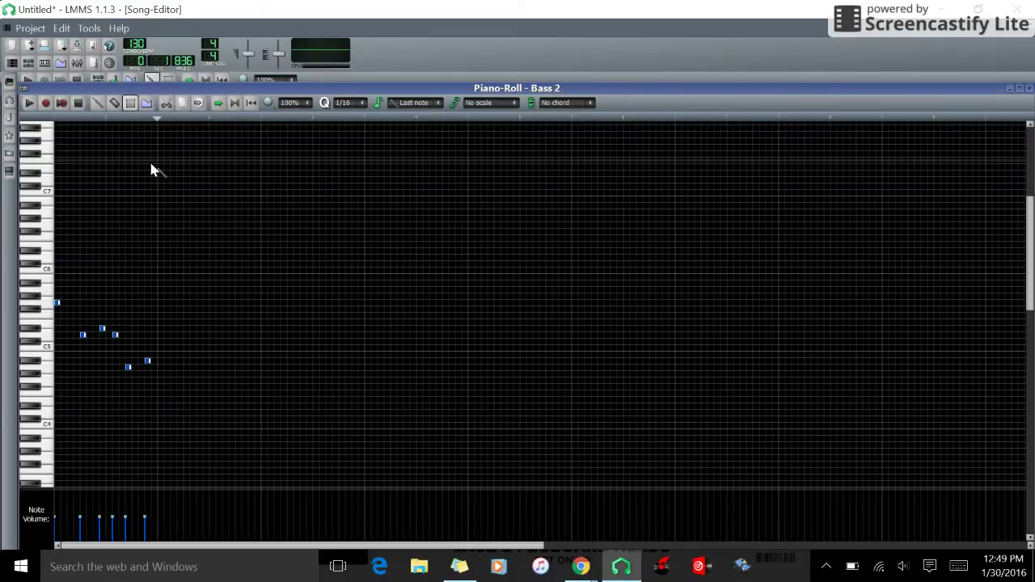
pyautogui.hotkey('ctrl', 'c')
pyautogui.hotkey('ctrl', 'v')
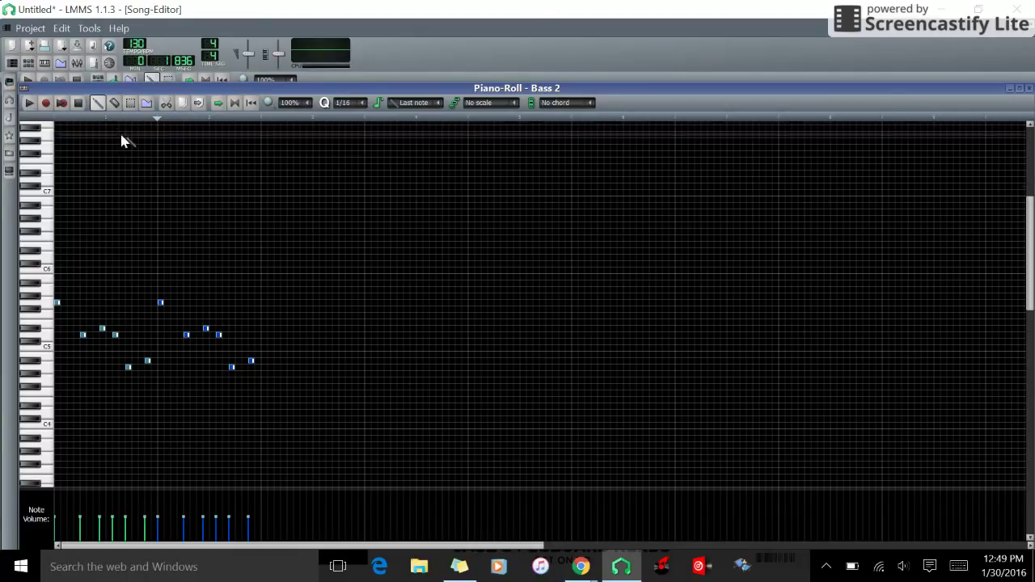
pyautogui.click(29, 103)
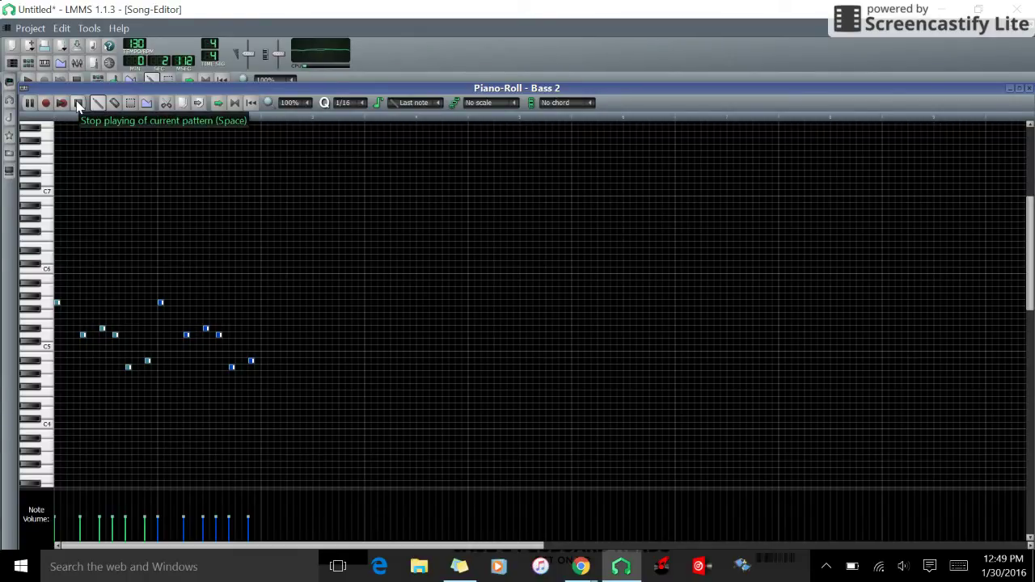
pyautogui.click(78, 103)
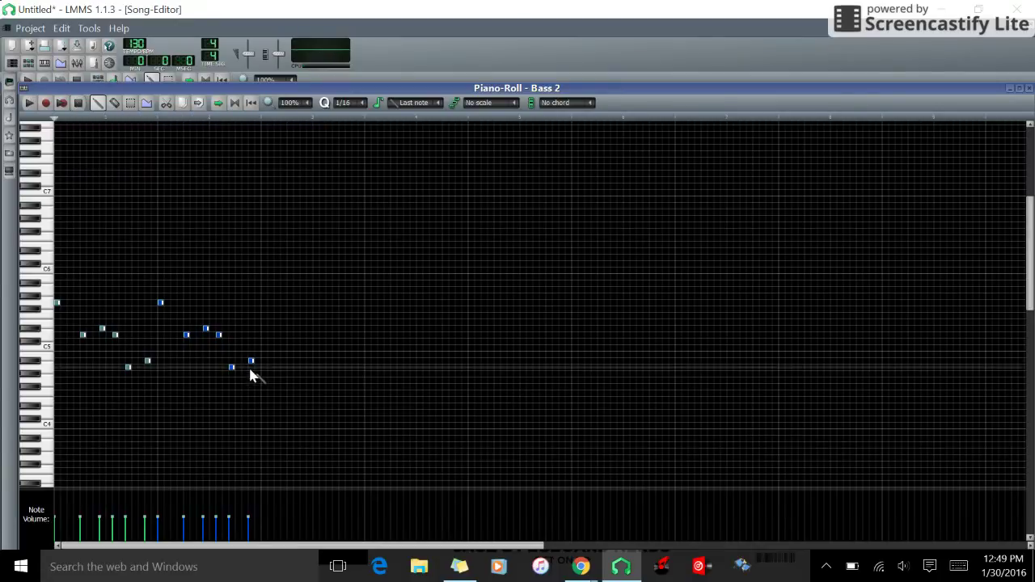
# Try D5 for the last note of bar 2, raise it further to E5, and play each version.
pyautogui.moveTo(250, 363); pyautogui.dragTo(249, 334)
pyautogui.click(29, 103)
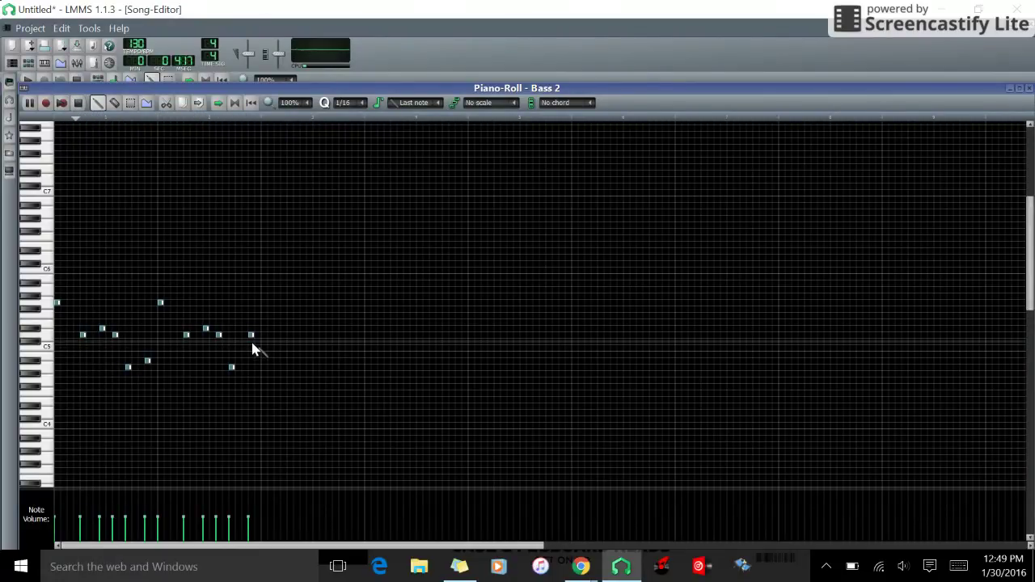
pyautogui.click(79, 103)
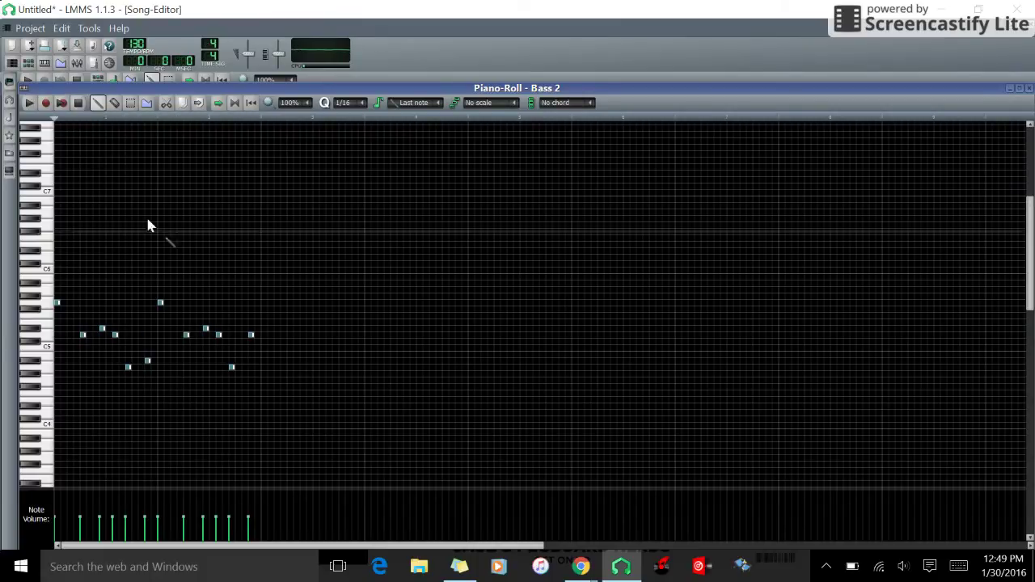
pyautogui.moveTo(251, 336); pyautogui.dragTo(251, 324)
pyautogui.click(29, 103)
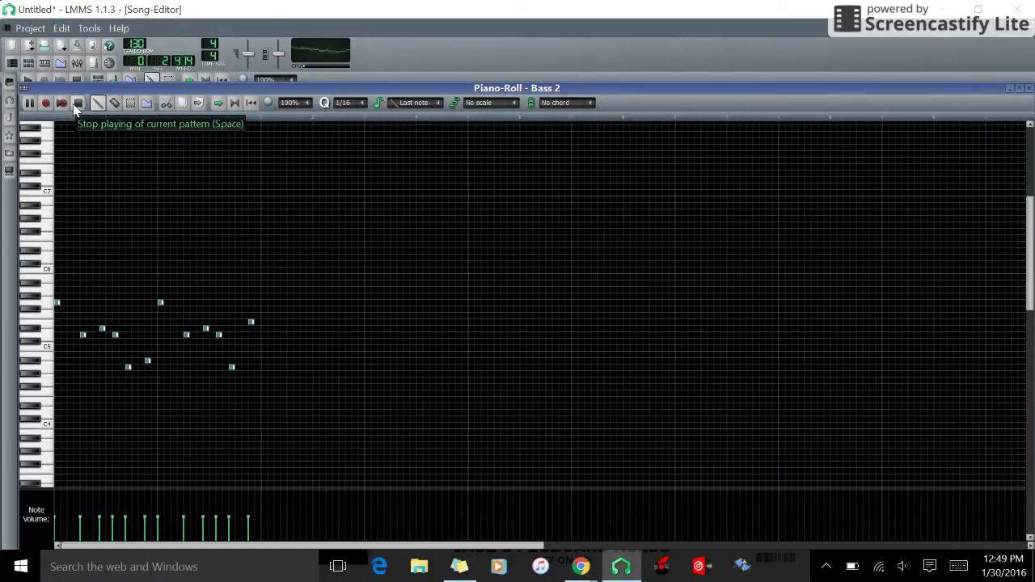
pyautogui.click(77, 103)
# Try adding C#5 on step 16 of bar 2 and shifting both it and the E5 one step earlier during playback.
pyautogui.click(257, 342)
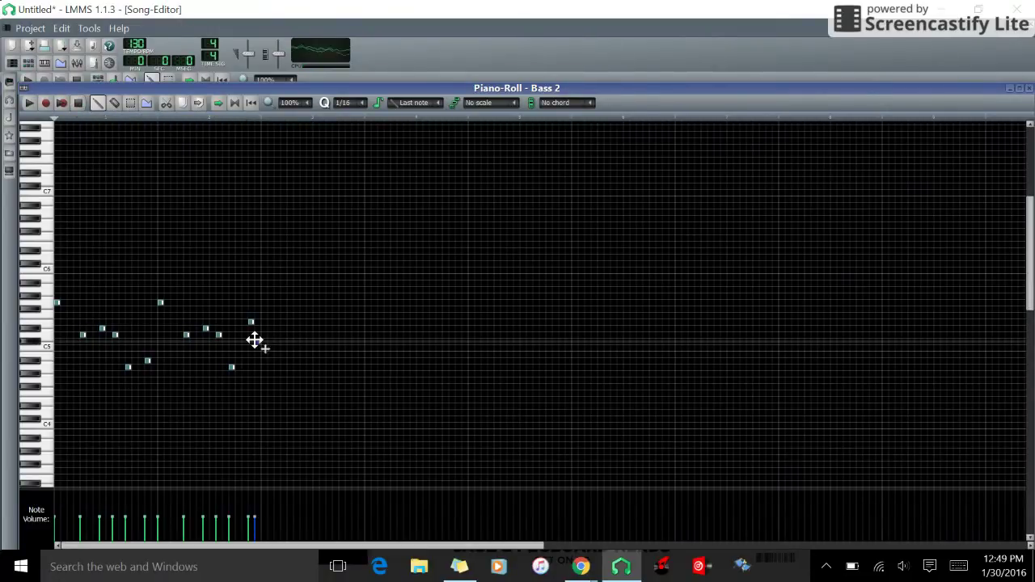
pyautogui.click(29, 103)
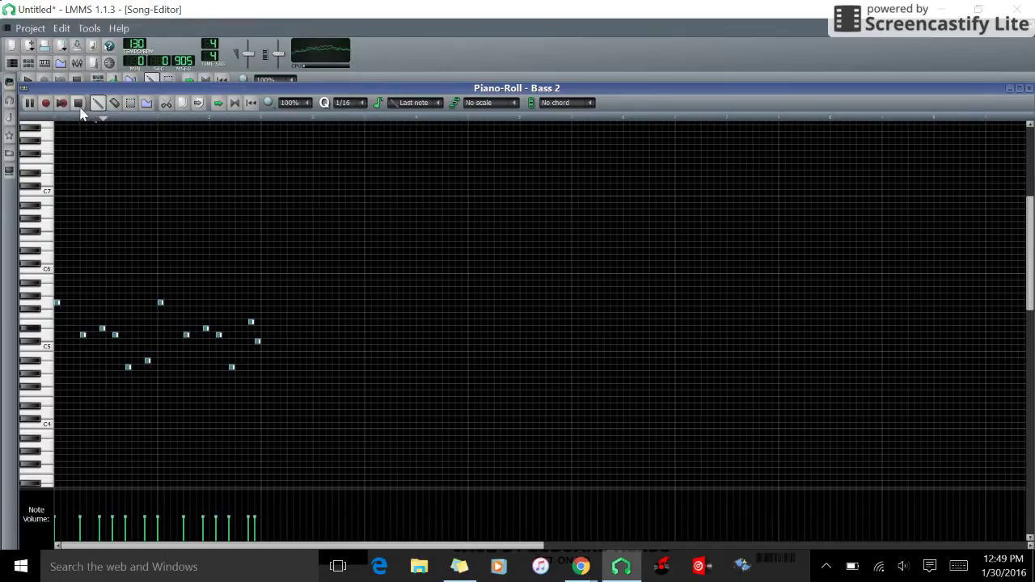
pyautogui.click(248, 322)
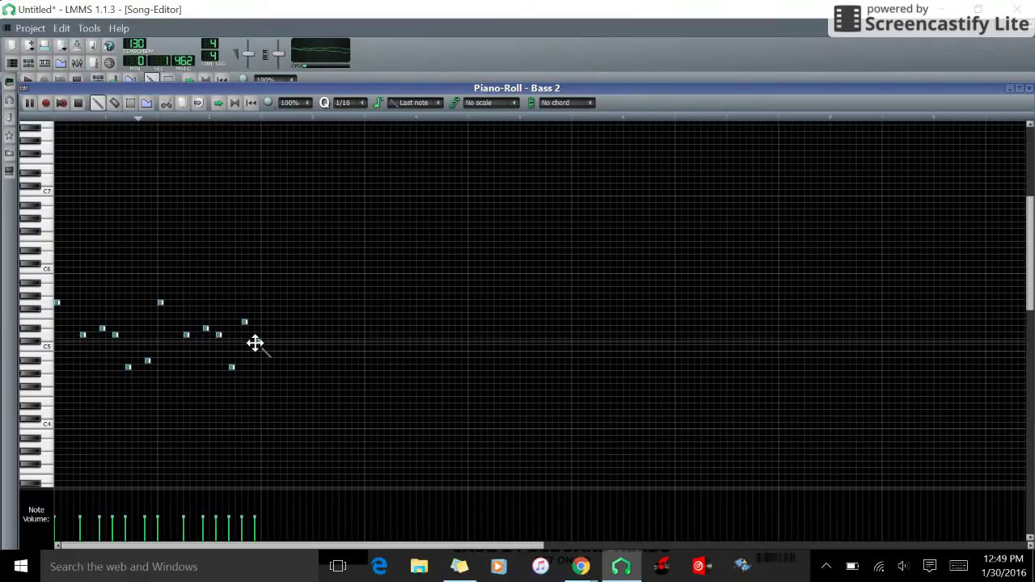
pyautogui.moveTo(255, 343); pyautogui.dragTo(248, 342)
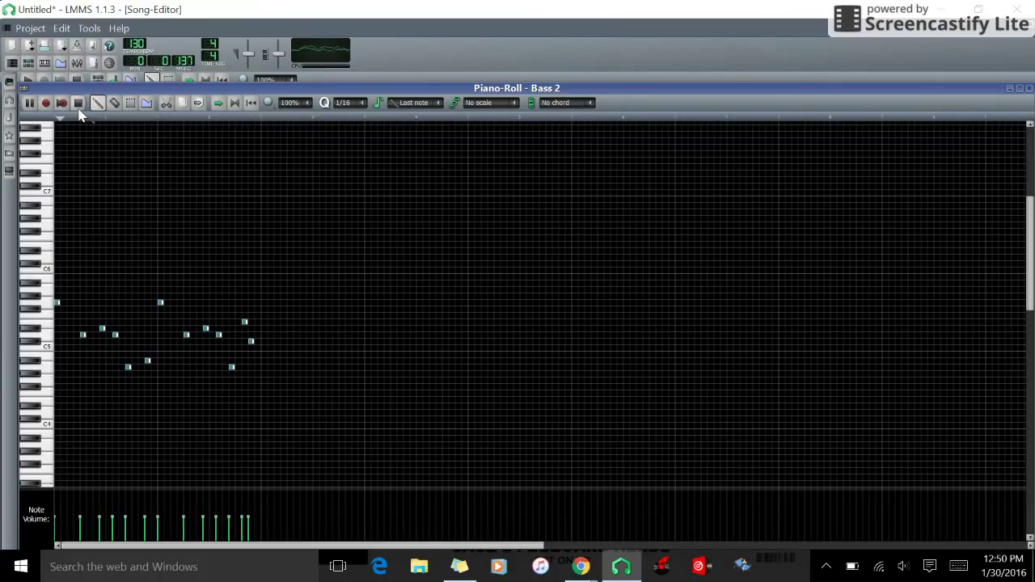
# Delete the C#5 note, move E5 back to step 15 of bar 2, and play the bassline.
pyautogui.rightClick(252, 343)
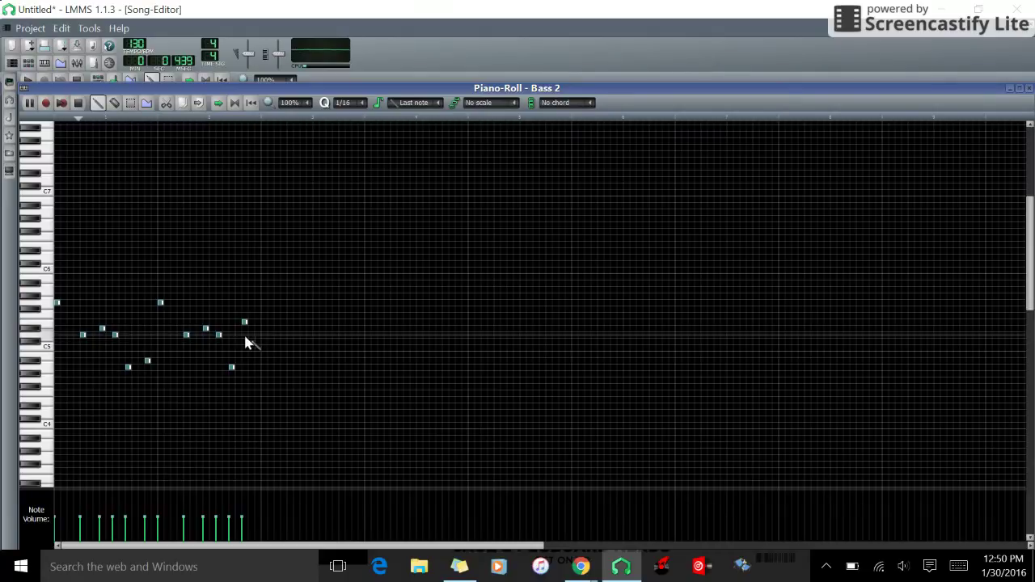
pyautogui.click(258, 323)
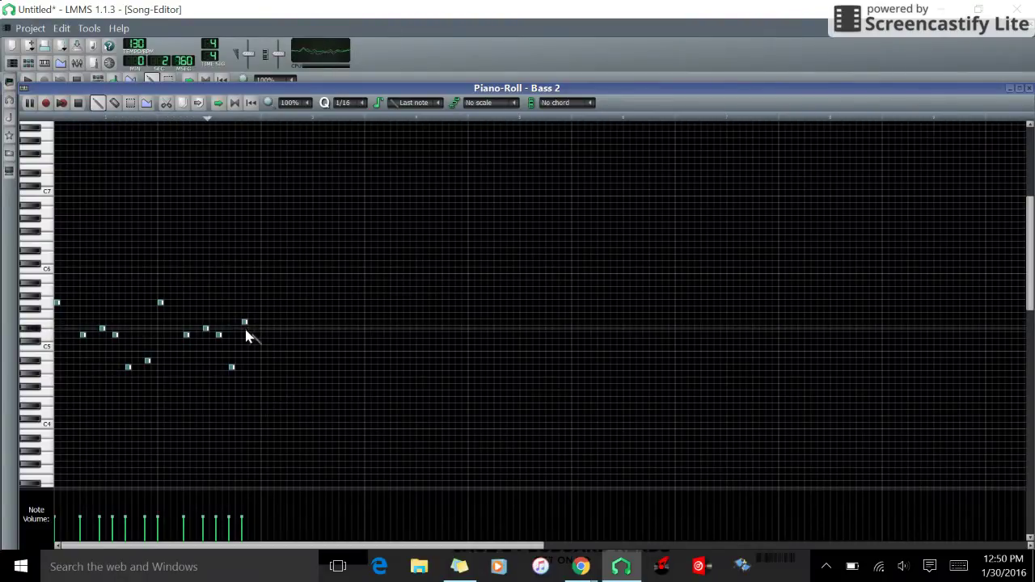
pyautogui.click(245, 323)
pyautogui.moveTo(244, 323); pyautogui.dragTo(250, 323)
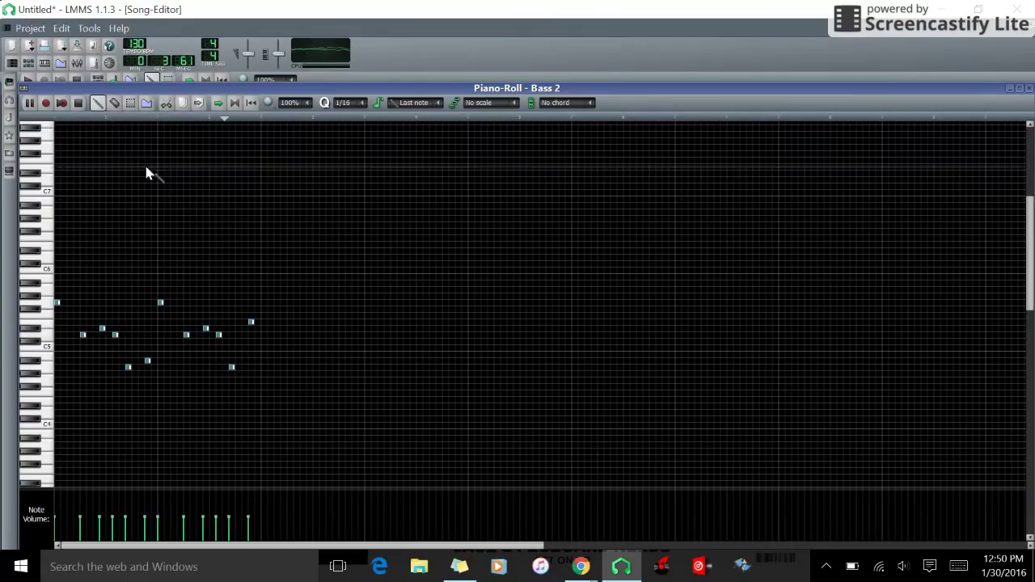
pyautogui.click(76, 106)
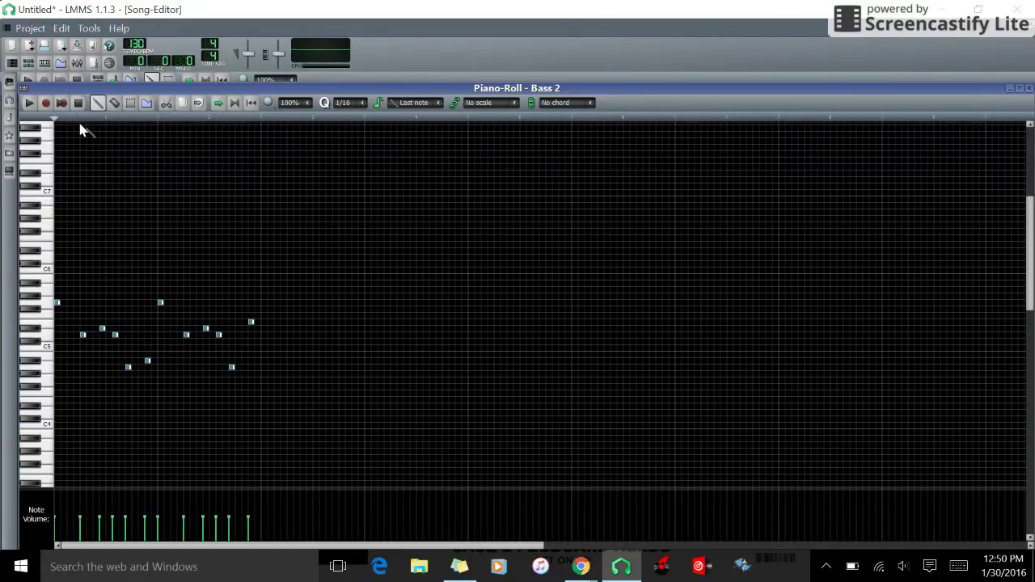
pyautogui.click(28, 103)
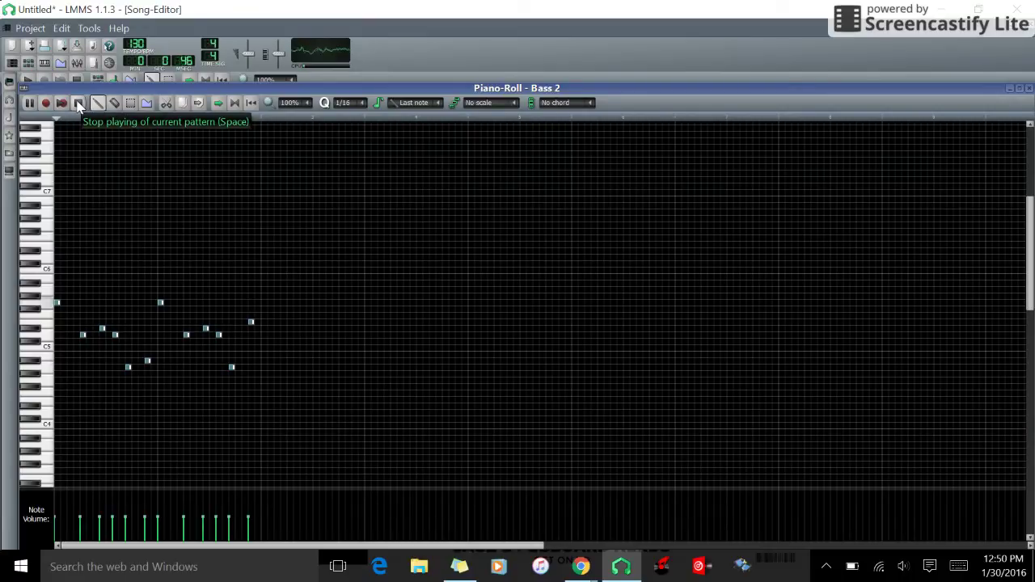
pyautogui.click(77, 106)
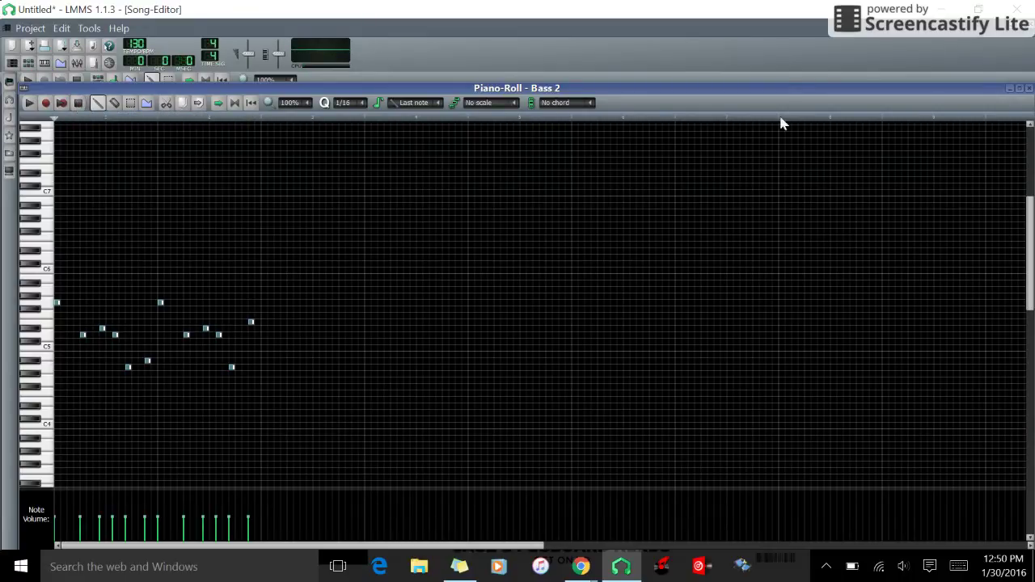
# Close the piano roll, repeat the Bass 2 pattern along the length of the beat track, and play the song with loop points toggled.
pyautogui.click(1029, 88)
pyautogui.moveTo(191, 127); pyautogui.dragTo(247, 120)
pyautogui.click(206, 80)
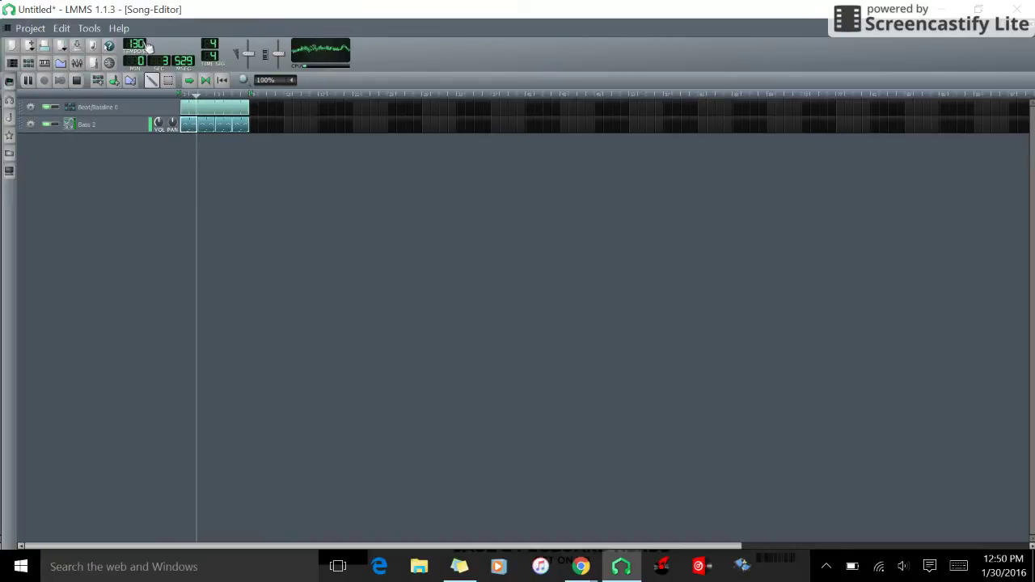
pyautogui.click(77, 81)
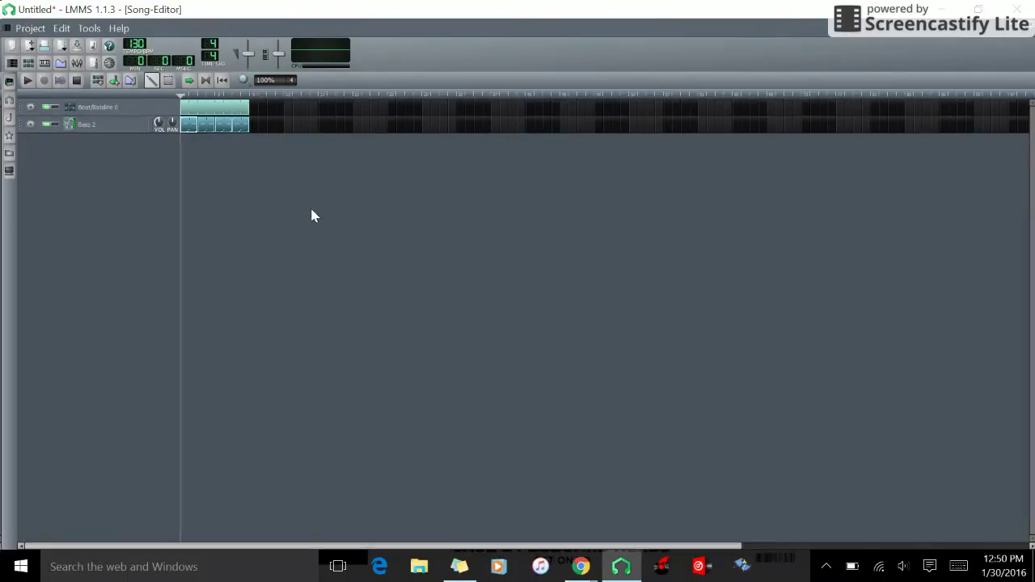
# Add an automation track, open the Bass 2 instrument, and turn down its FREQ knob.
pyautogui.click(129, 81)
pyautogui.click(121, 126)
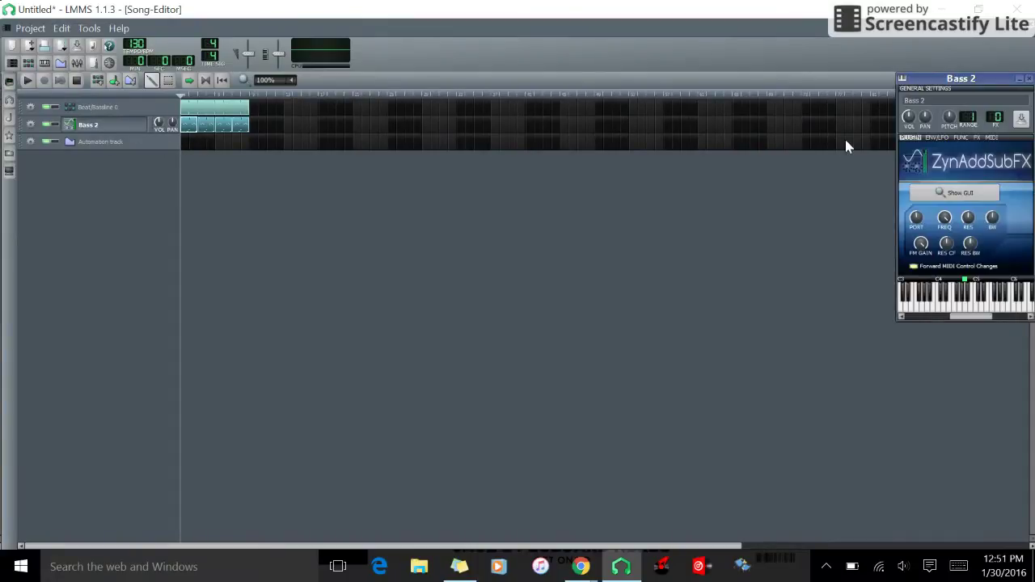
pyautogui.click(945, 220)
pyautogui.moveTo(945, 220); pyautogui.dragTo(947, 231)
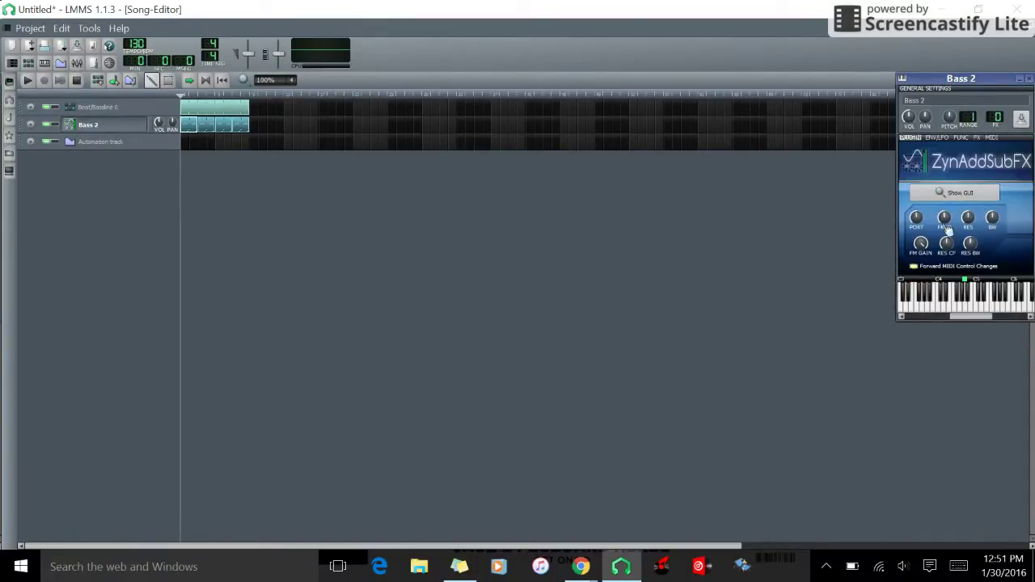
# Reopen the Bass 2 instrument window and sound a test note on its keyboard.
pyautogui.click(975, 338)
pyautogui.doubleClick(121, 131)
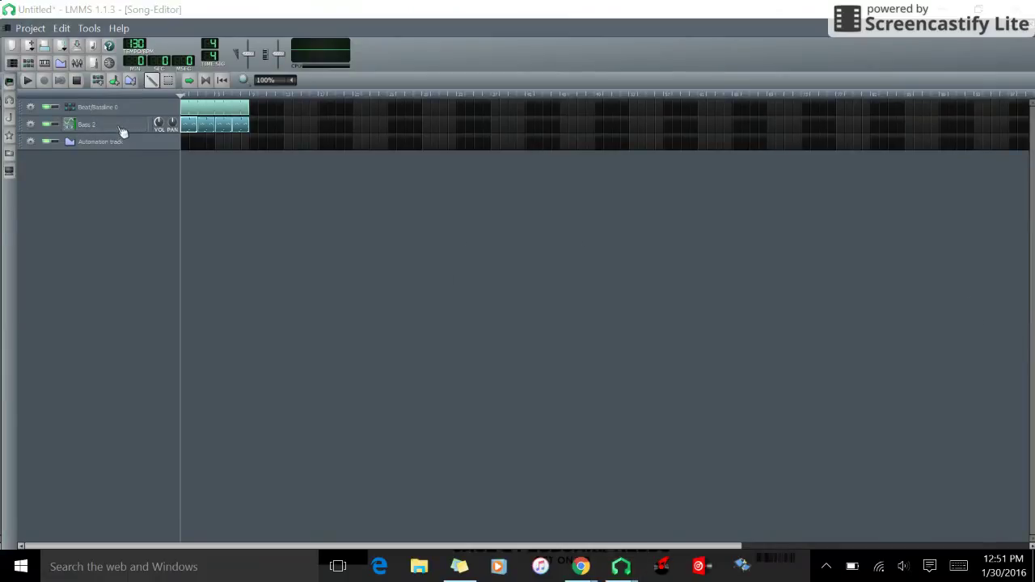
pyautogui.click(565, 259)
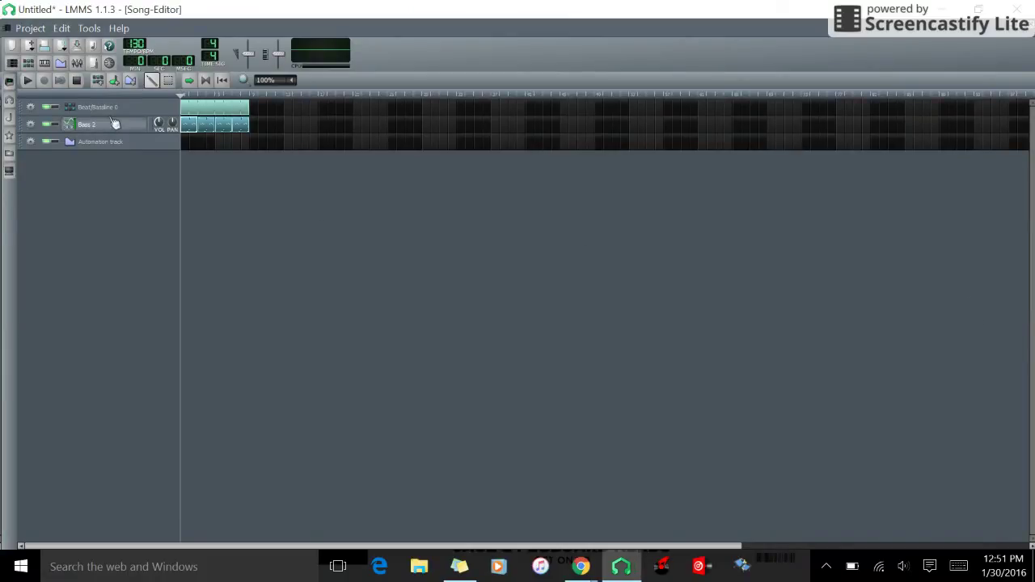
pyautogui.click(110, 127)
pyautogui.click(970, 305)
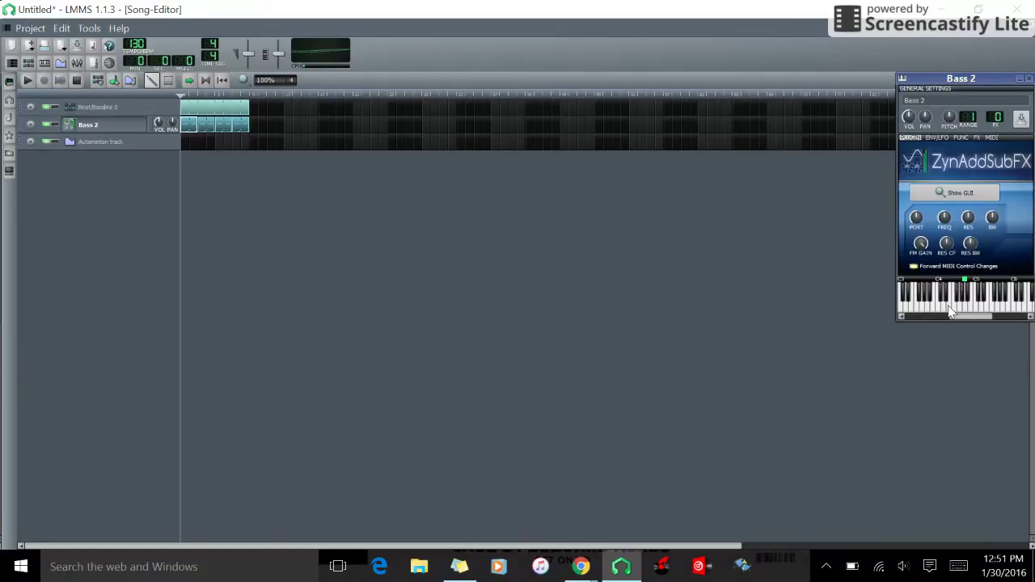
# Sound a range of test notes on the Bass 2 keyboard to compare its tone at different FREQ settings.
pyautogui.click(928, 311)
pyautogui.click(969, 311)
pyautogui.click(1016, 301)
pyautogui.click(995, 303)
pyautogui.click(964, 301)
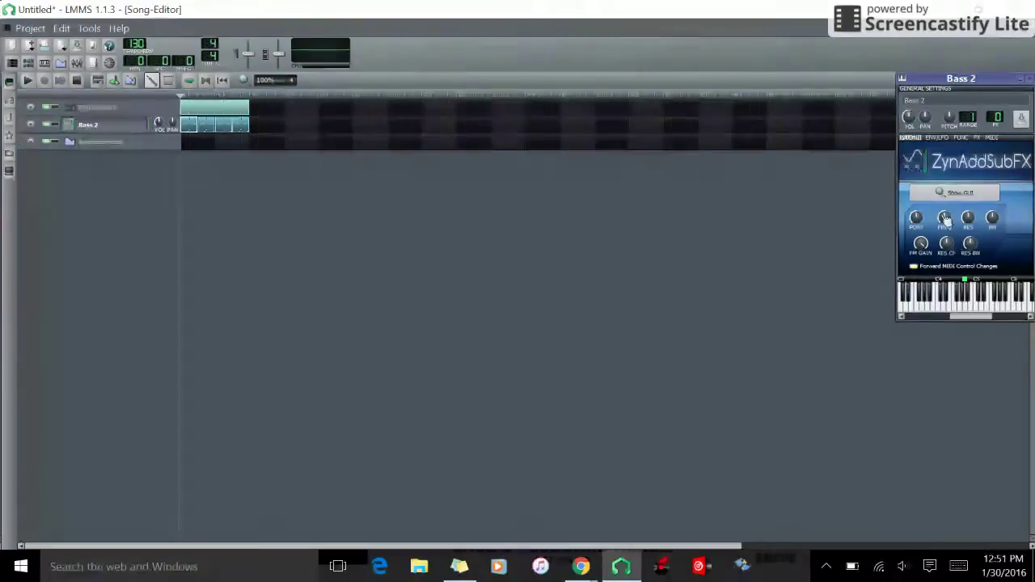
pyautogui.moveTo(944, 218)
pyautogui.click(974, 305)
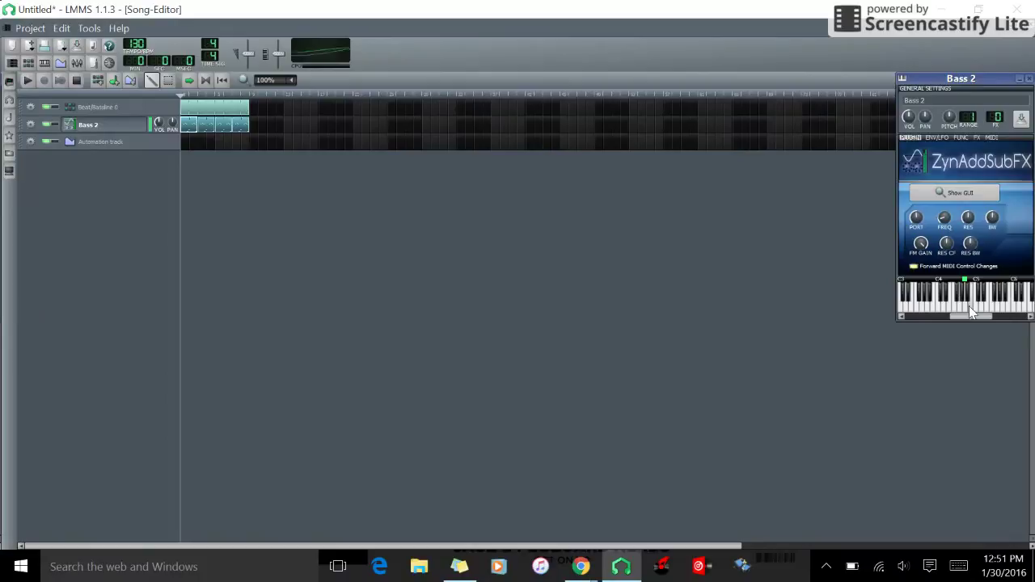
pyautogui.click(997, 306)
pyautogui.click(974, 306)
# Sweep the FREQ knob down and back to its middle position while sounding notes, and close the Bass 2 window.
pyautogui.moveTo(944, 218); pyautogui.dragTo(945, 236)
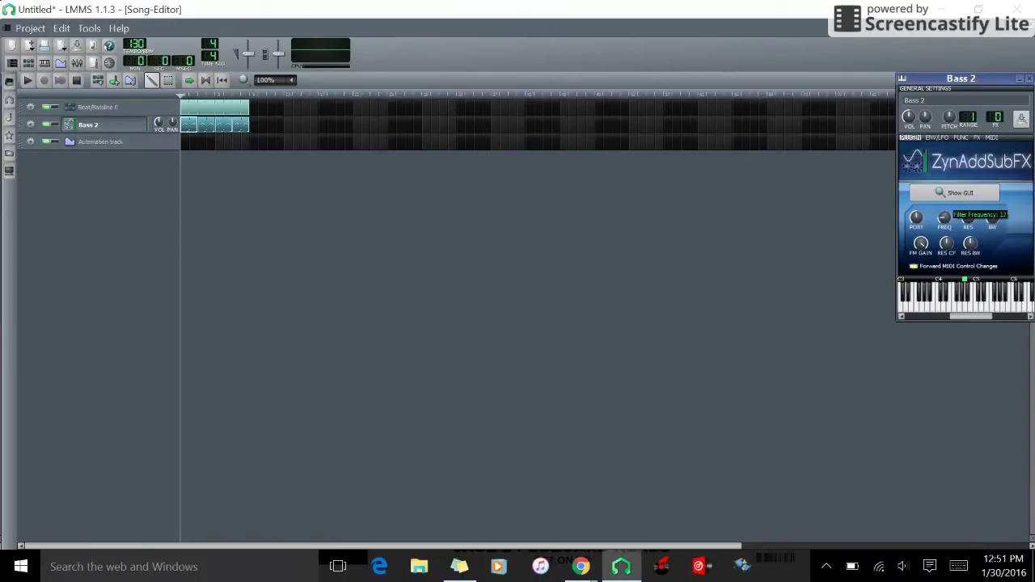
pyautogui.click(963, 305)
pyautogui.click(987, 306)
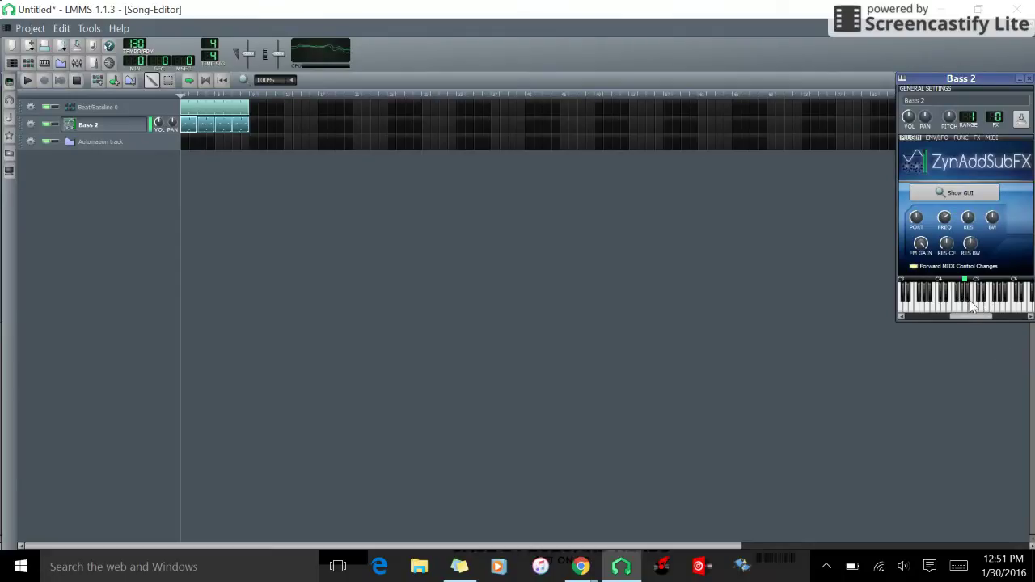
pyautogui.moveTo(944, 219); pyautogui.dragTo(944, 207)
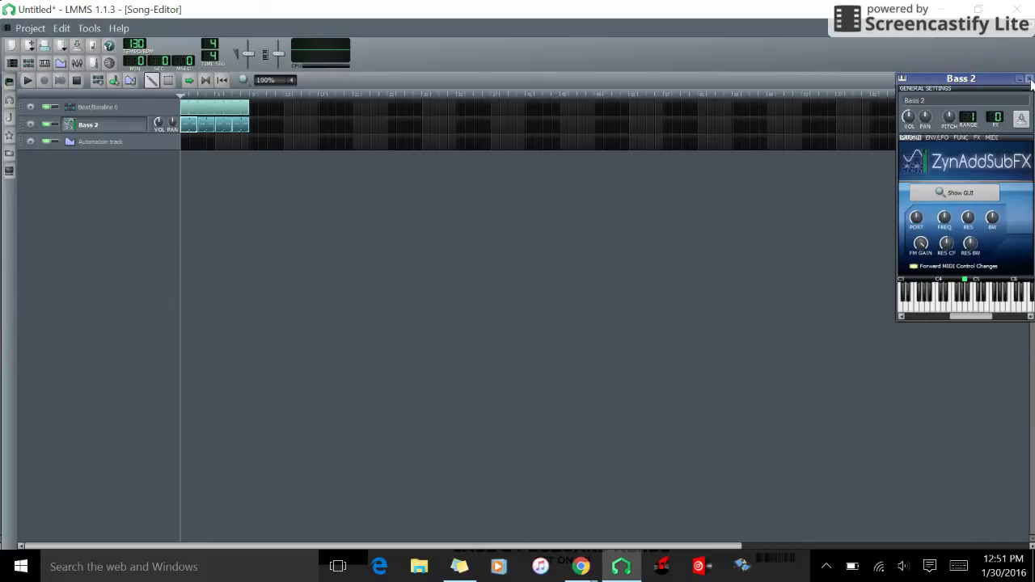
pyautogui.click(1029, 79)
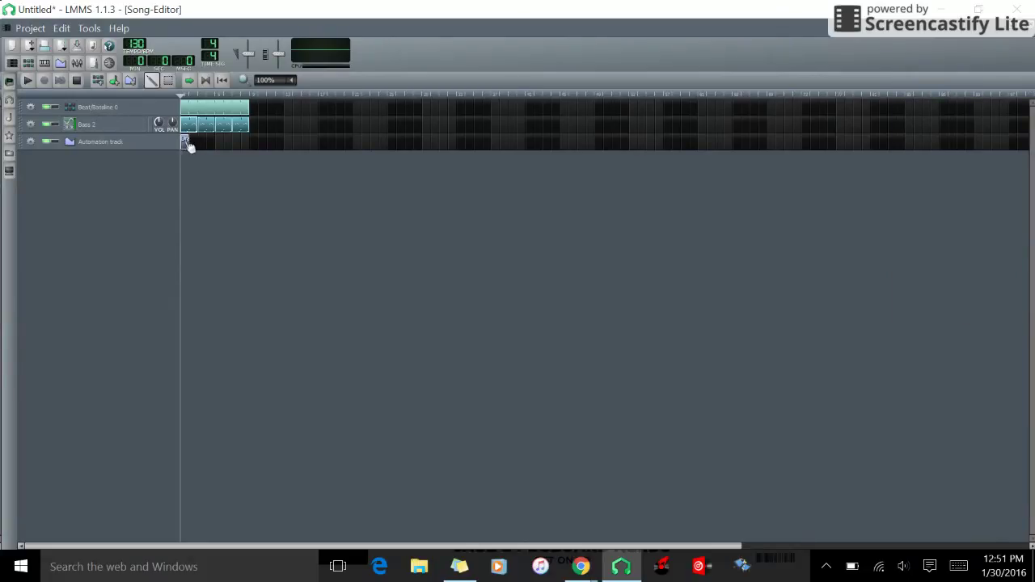
# Stretch an automation clip to the length of the Bass 2 patterns and link it to the instrument's FREQ knob.
pyautogui.moveTo(186, 142); pyautogui.dragTo(249, 153)
pyautogui.click(132, 127)
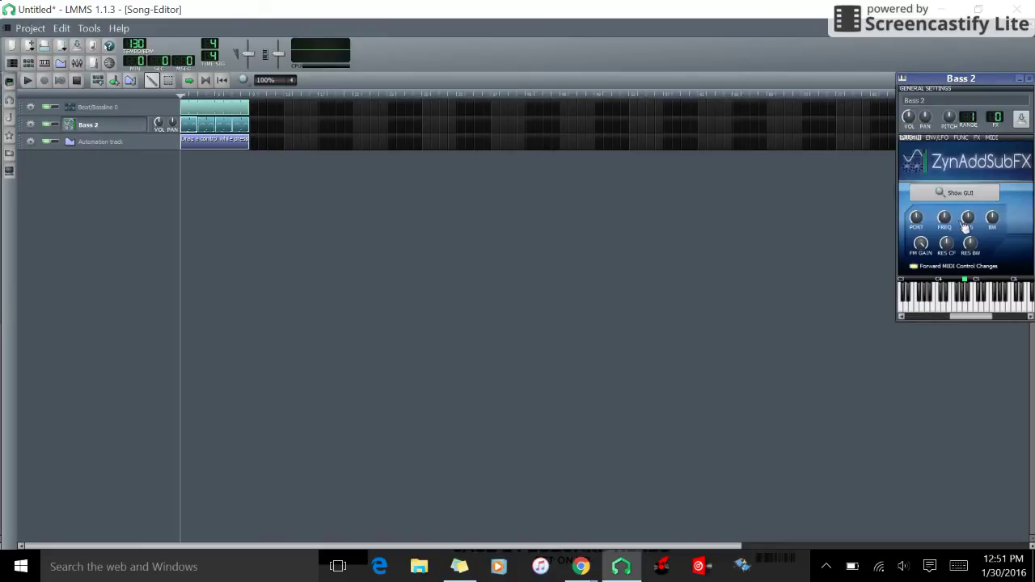
pyautogui.moveTo(944, 221); pyautogui.dragTo(202, 144)
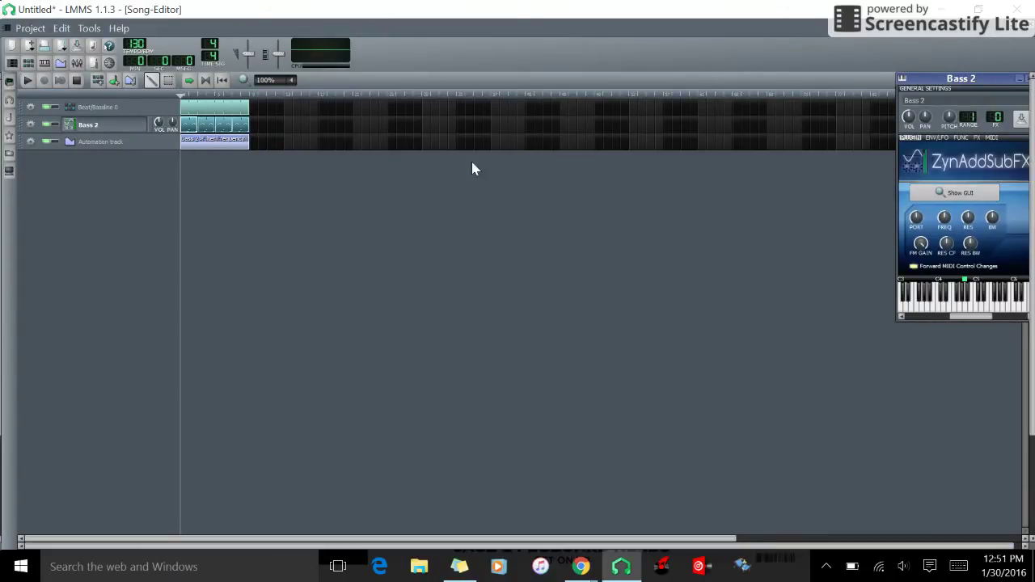
pyautogui.click(1023, 79)
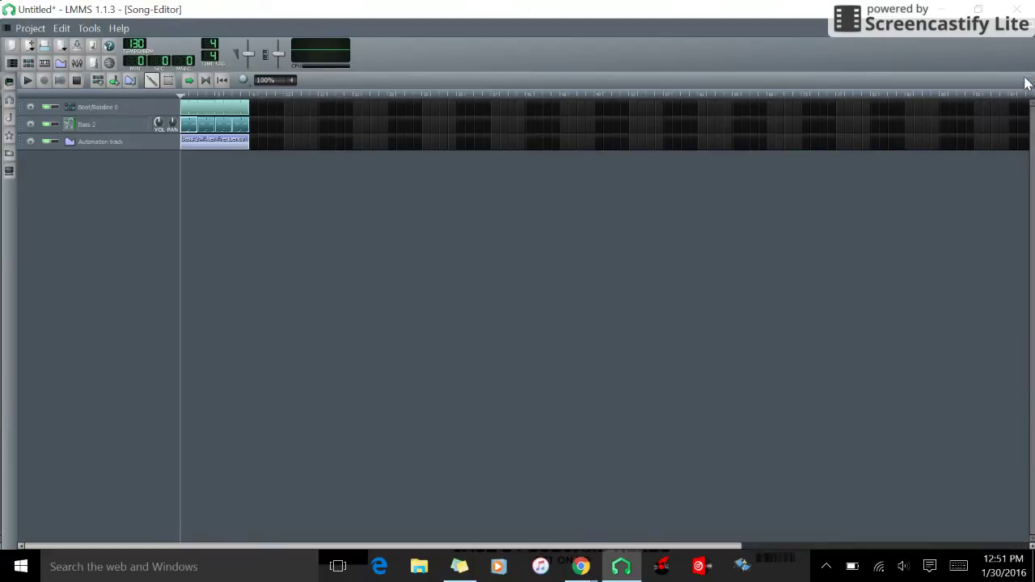
# Draw a smoothly rising filter frequency curve in the automation clip, starting near 0 with a point at about 47 and a higher one further along.
pyautogui.doubleClick(229, 153)
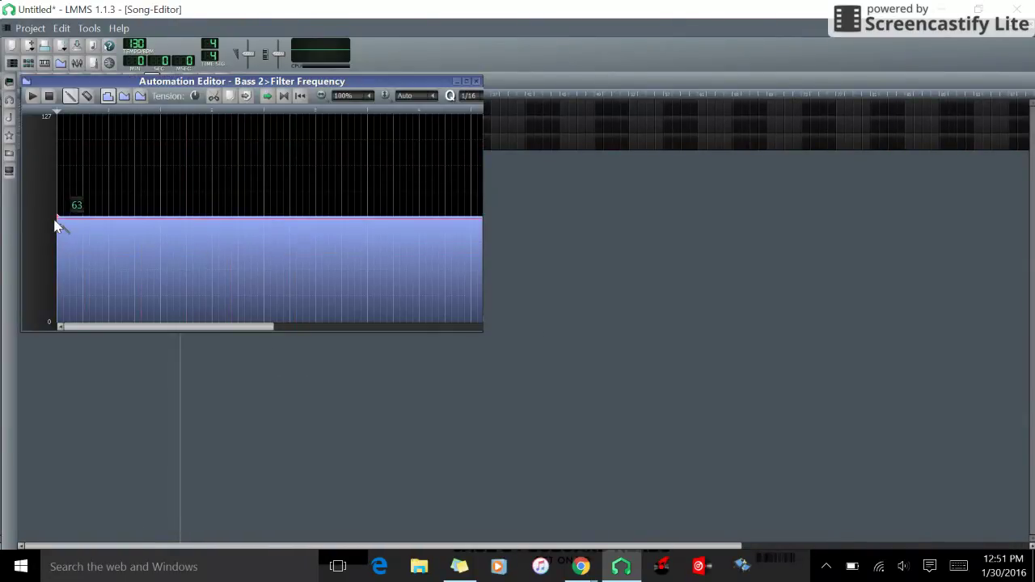
pyautogui.moveTo(59, 224); pyautogui.dragTo(56, 320)
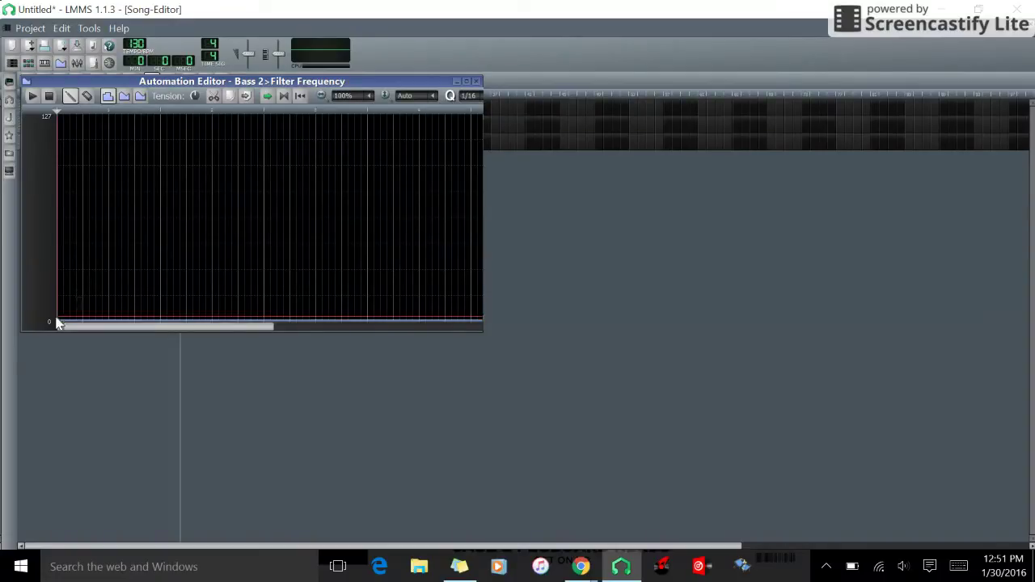
pyautogui.click(264, 245)
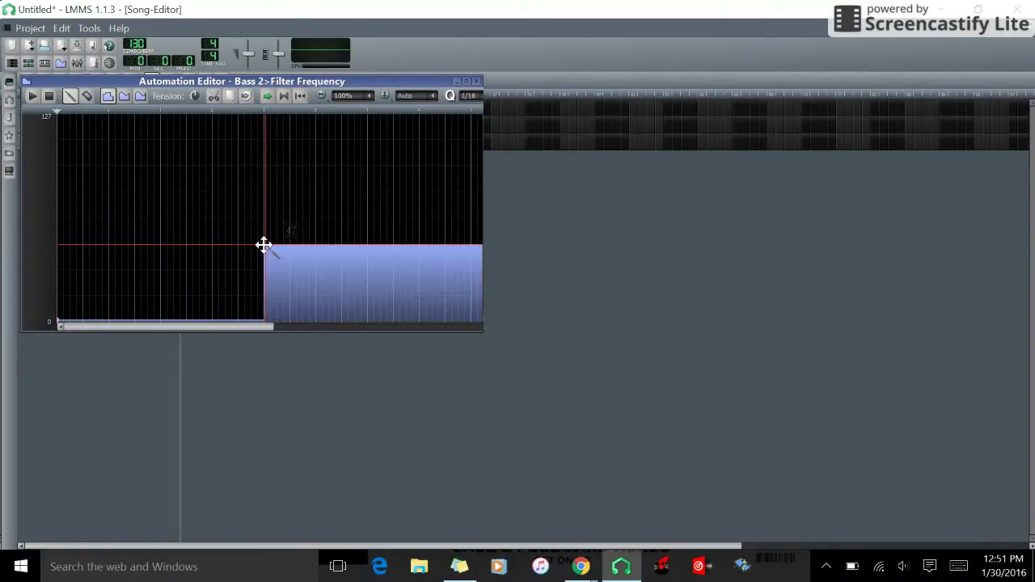
pyautogui.click(139, 99)
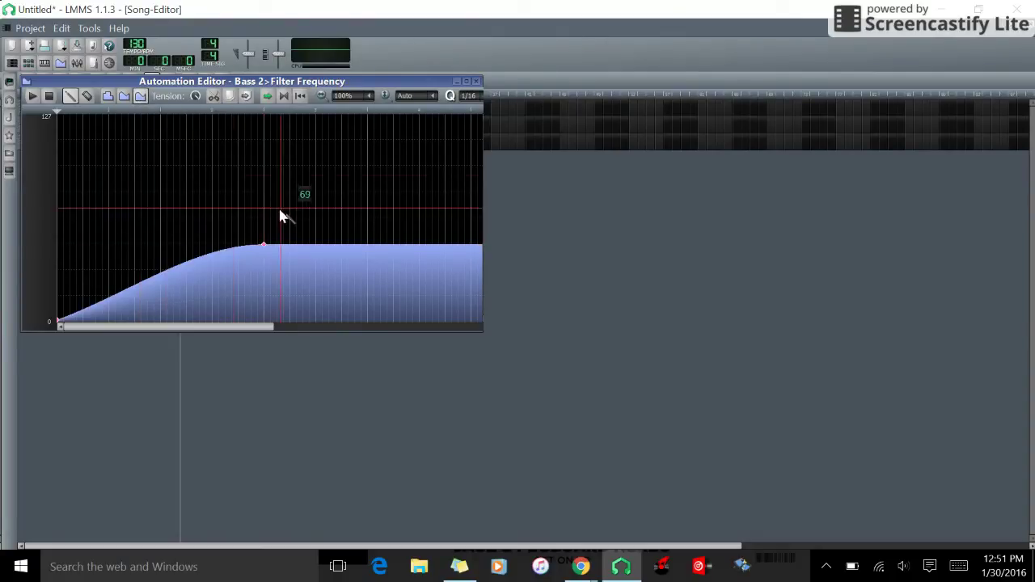
pyautogui.click(470, 193)
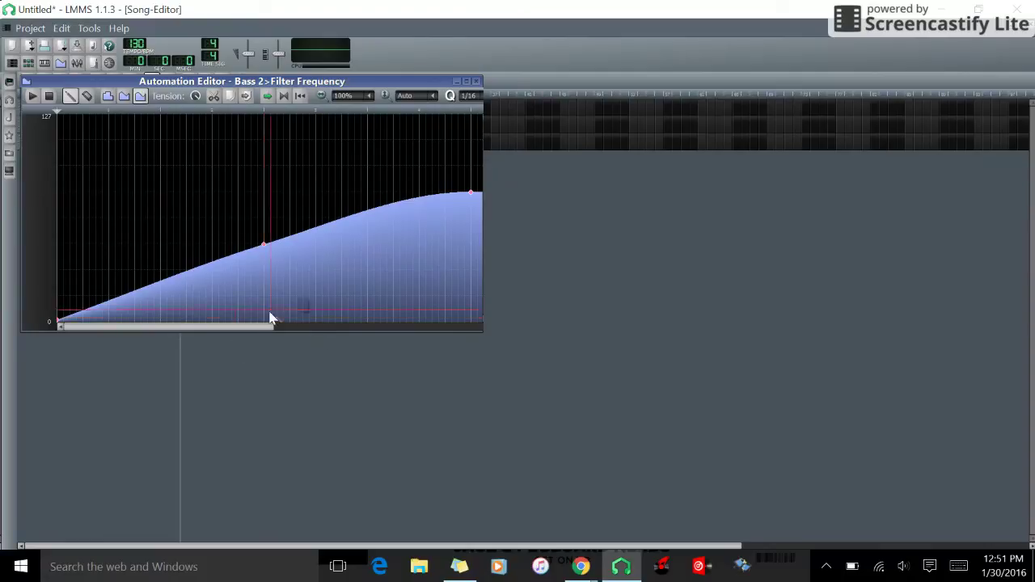
# Continue the filter frequency curve with further points at about 111 and 127, and close the automation editor.
pyautogui.moveTo(269, 87); pyautogui.dragTo(319, 197)
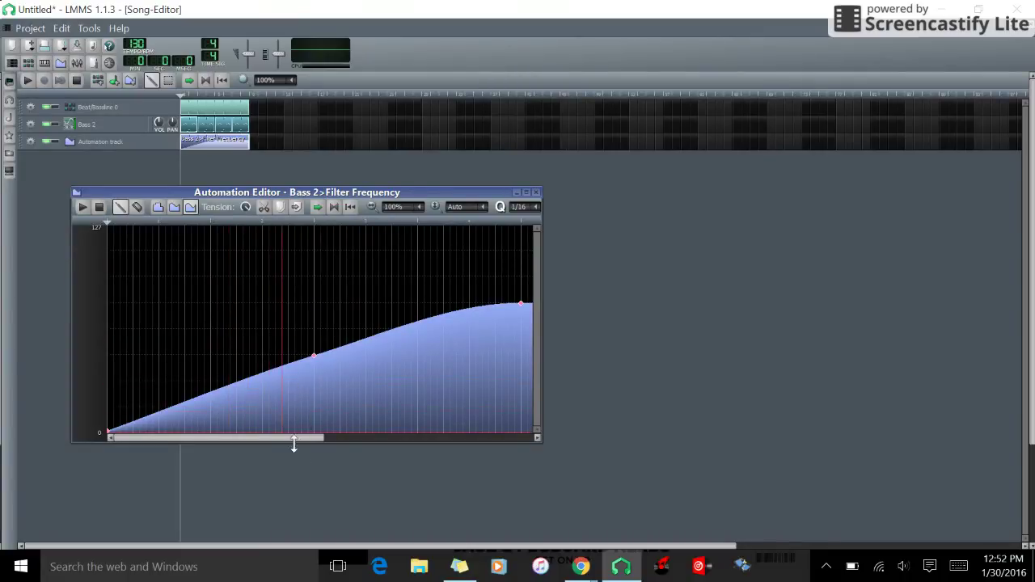
pyautogui.moveTo(291, 438); pyautogui.dragTo(384, 443)
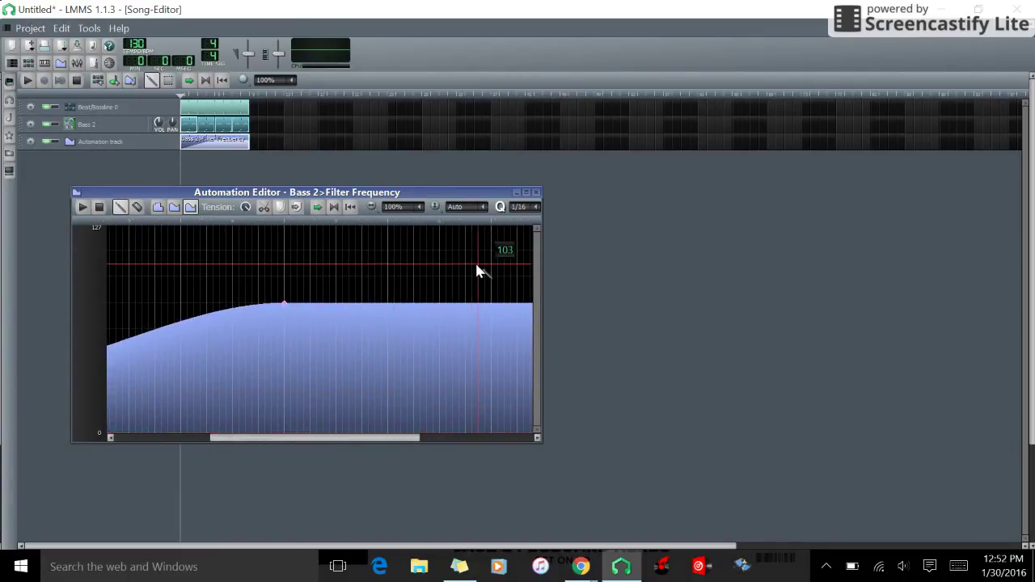
pyautogui.click(515, 277)
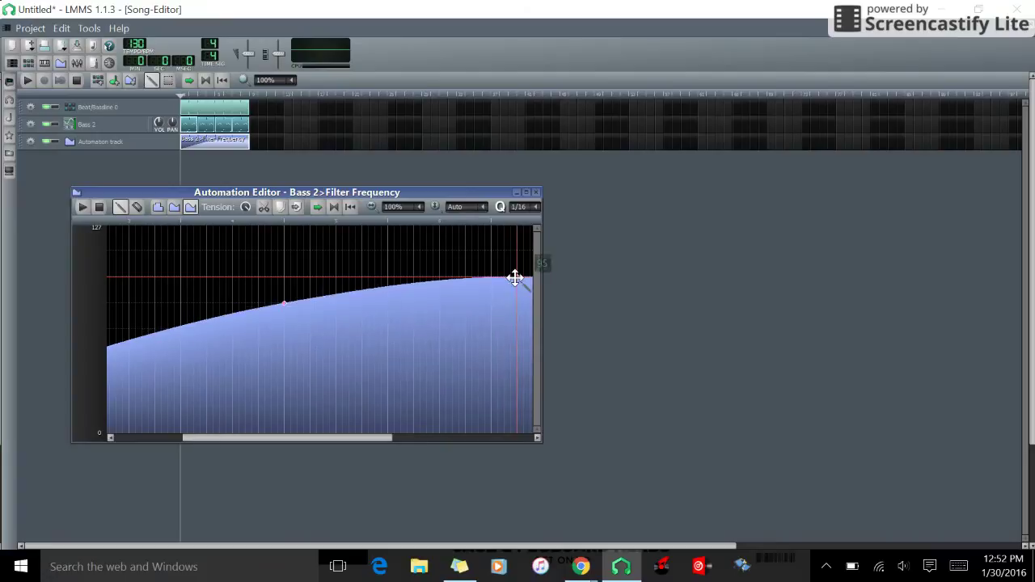
pyautogui.moveTo(515, 278); pyautogui.dragTo(516, 253)
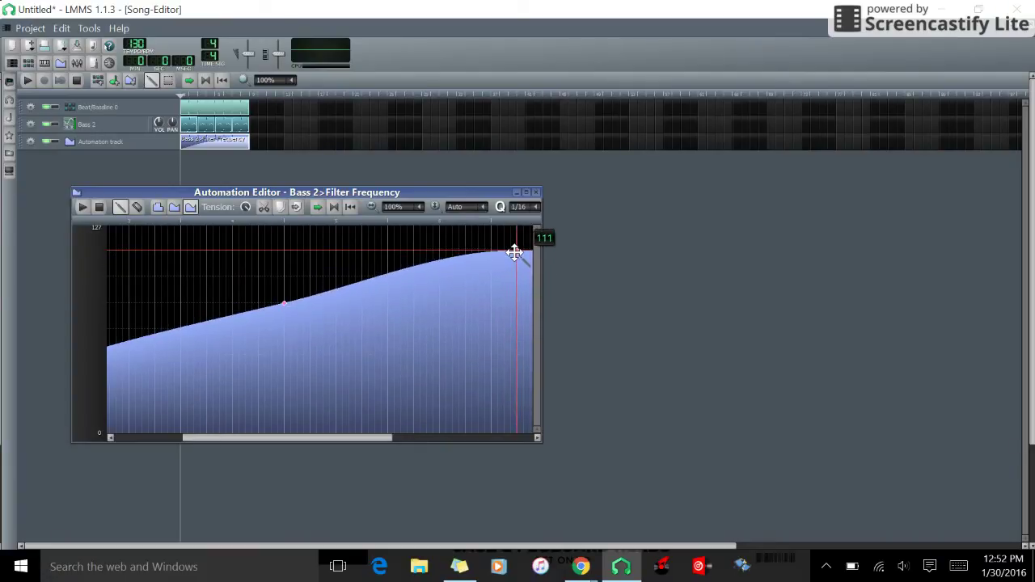
pyautogui.moveTo(326, 440); pyautogui.dragTo(407, 394)
pyautogui.click(305, 229)
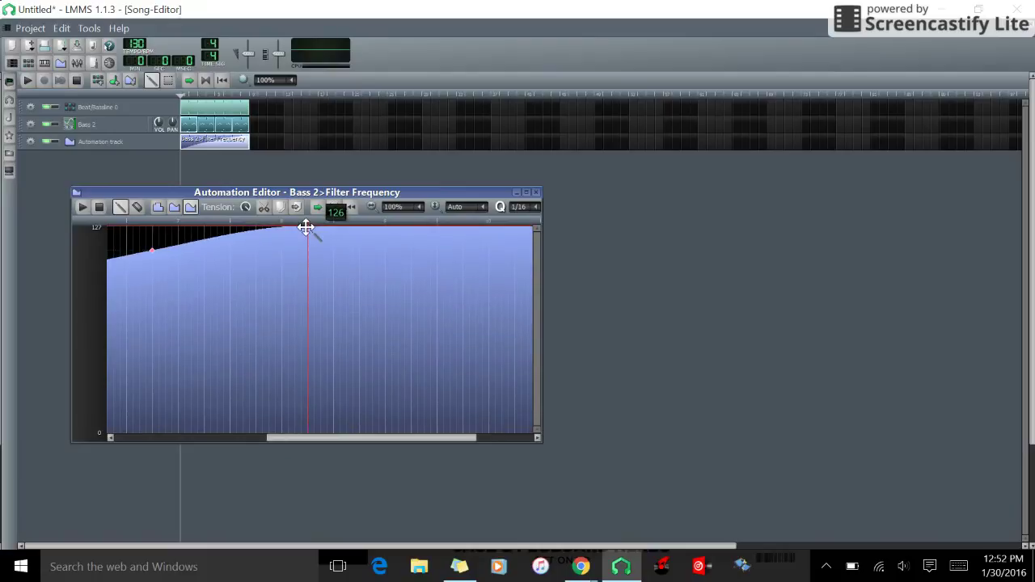
pyautogui.moveTo(305, 229)
pyautogui.mouseDown()
pyautogui.moveTo(296, 233)
pyautogui.moveTo(307, 228)
pyautogui.mouseUp()
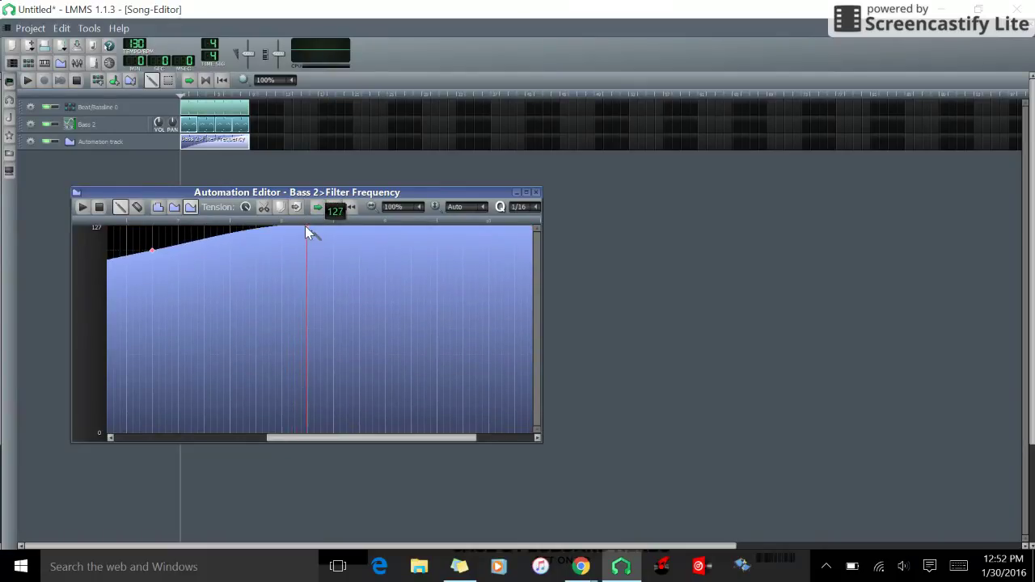
pyautogui.click(536, 194)
# Extend the beat and Bass 2 tracks past the automation clip during playback, and replay the song with loop points on.
pyautogui.click(26, 80)
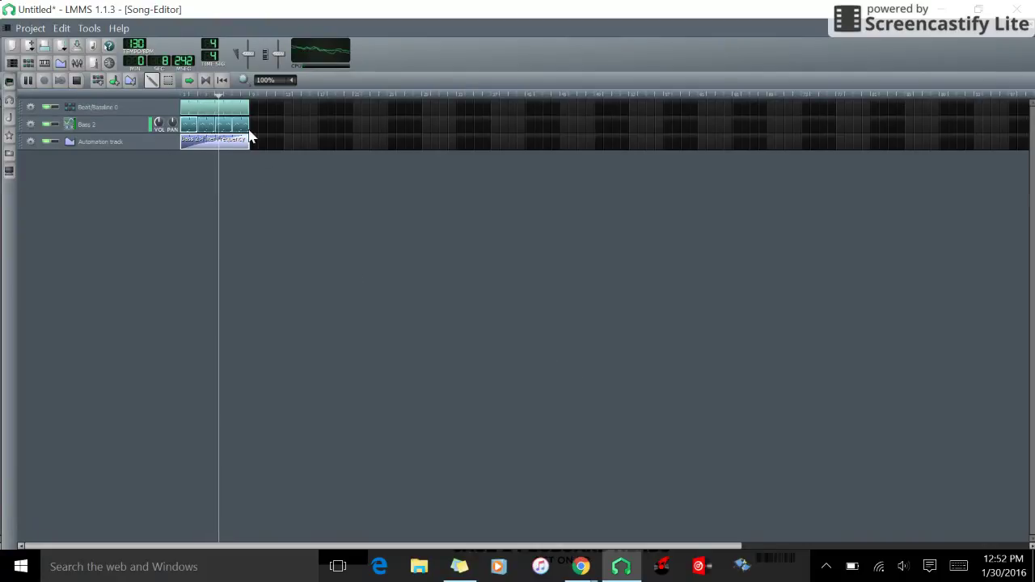
pyautogui.moveTo(245, 132); pyautogui.dragTo(268, 135)
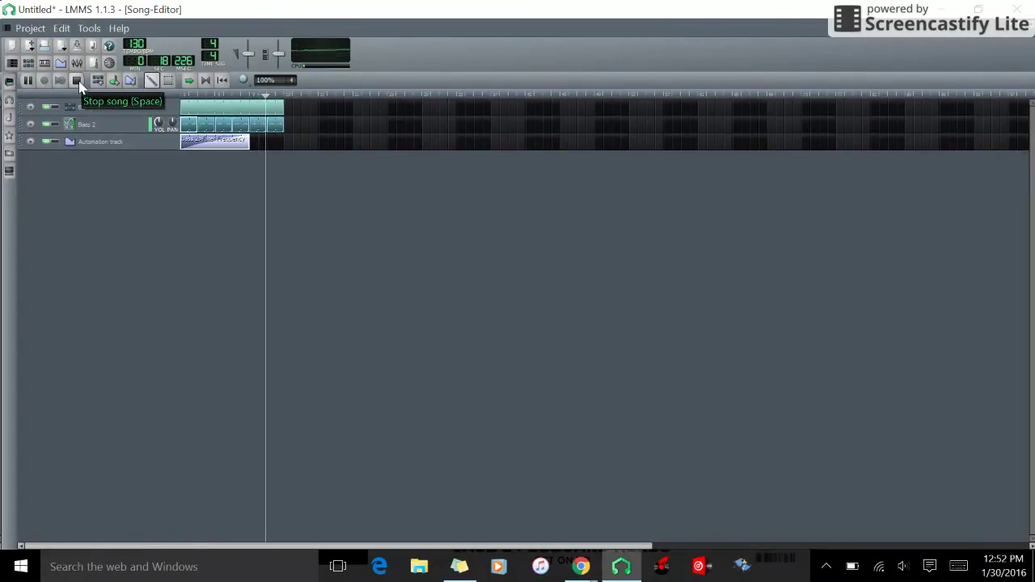
pyautogui.moveTo(282, 130); pyautogui.dragTo(301, 117)
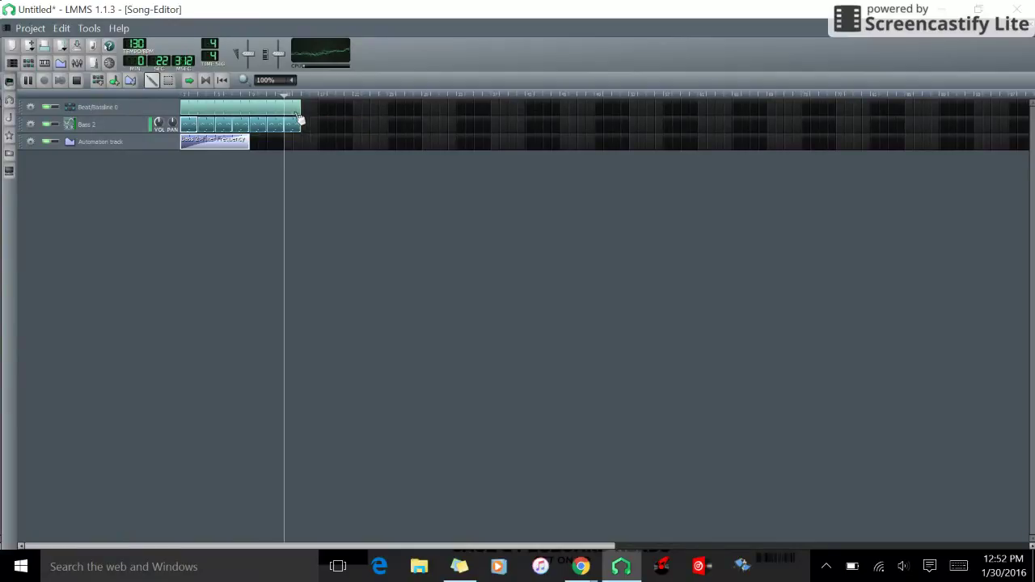
pyautogui.click(77, 81)
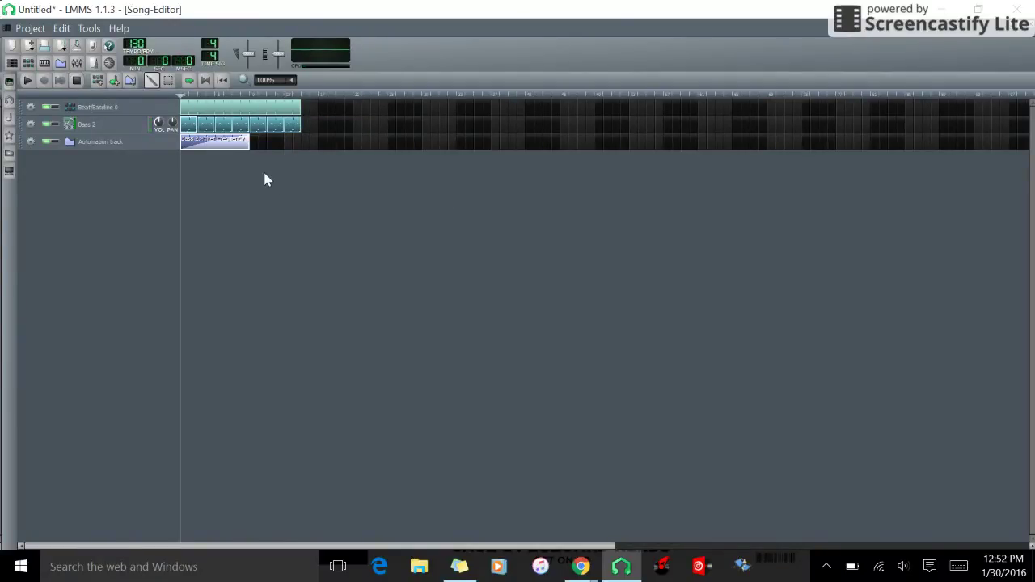
pyautogui.click(27, 81)
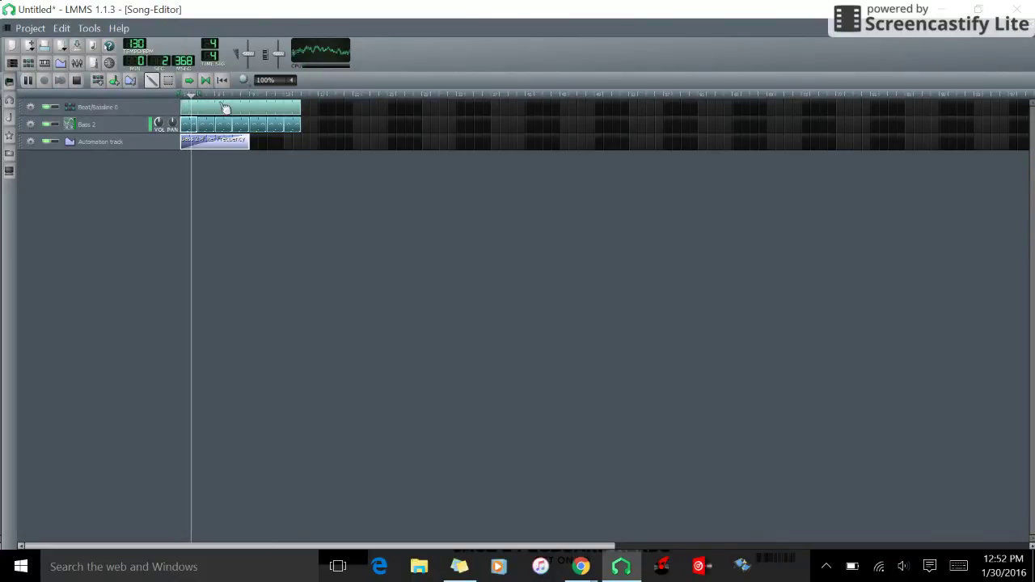
pyautogui.click(76, 80)
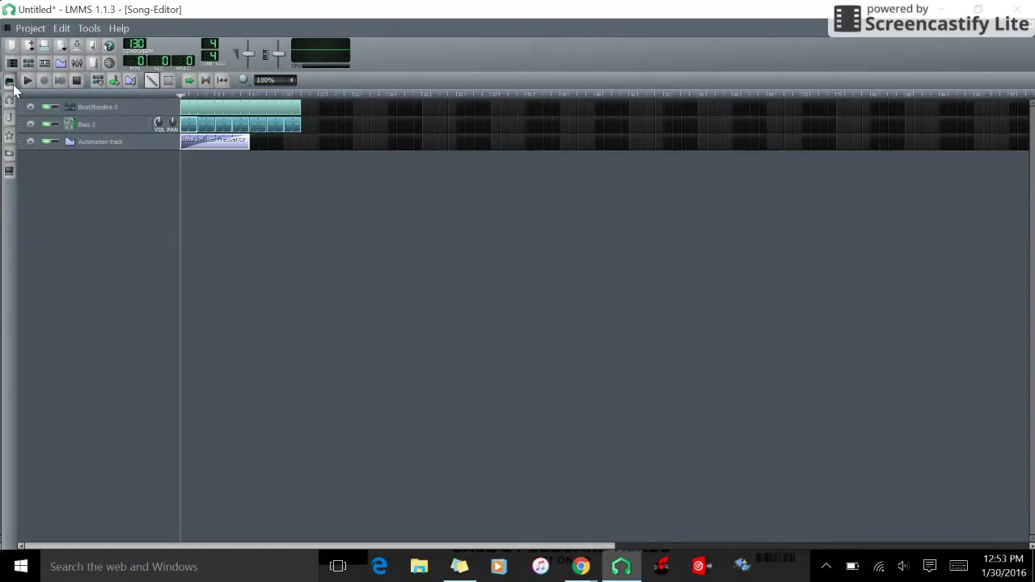
# Add a TripleOscillator track to the song and place its instrument window in the middle of the workspace.
pyautogui.click(12, 85)
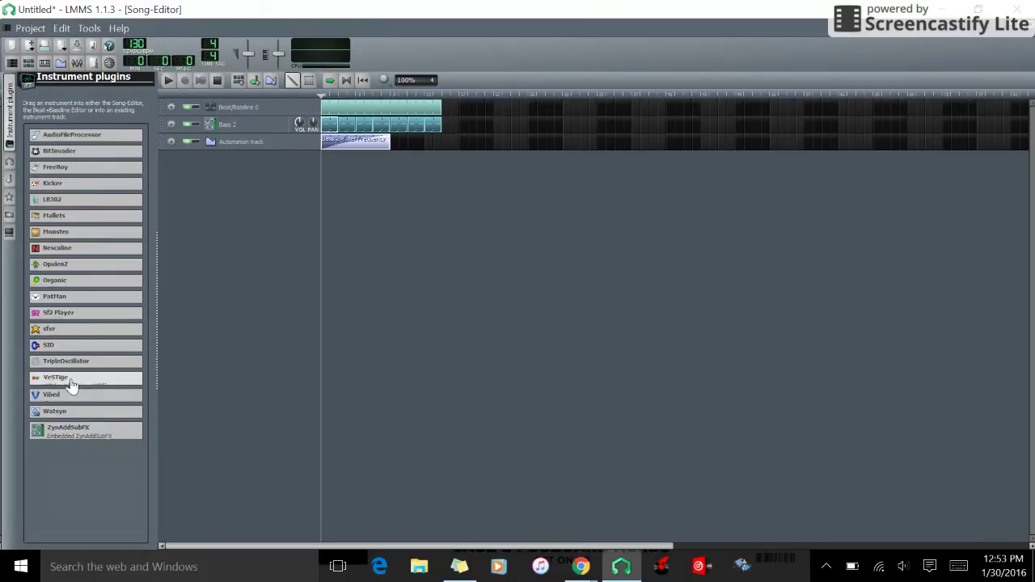
pyautogui.moveTo(81, 373); pyautogui.dragTo(207, 263)
pyautogui.click(9, 118)
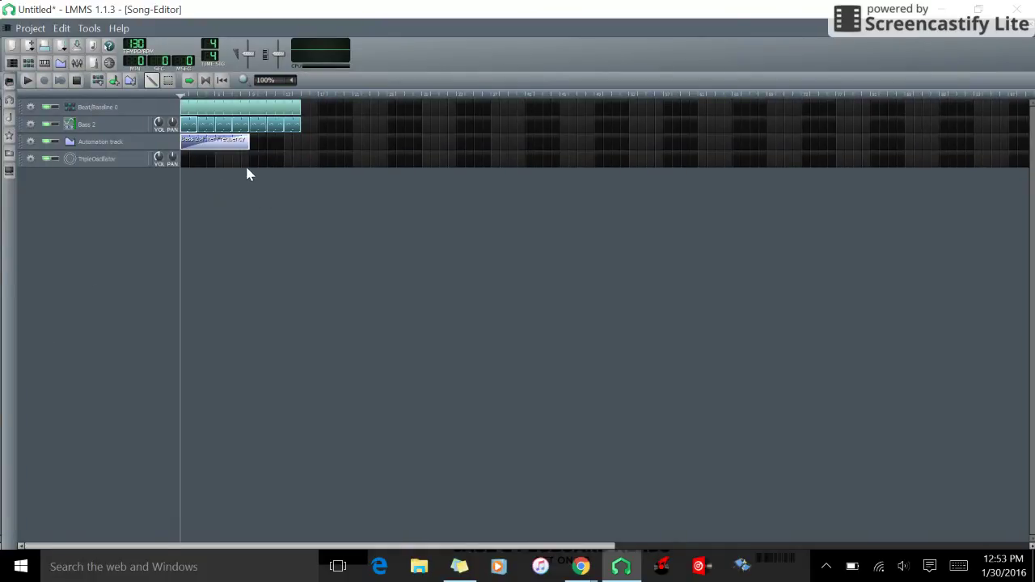
pyautogui.click(125, 162)
pyautogui.moveTo(943, 86); pyautogui.dragTo(539, 90)
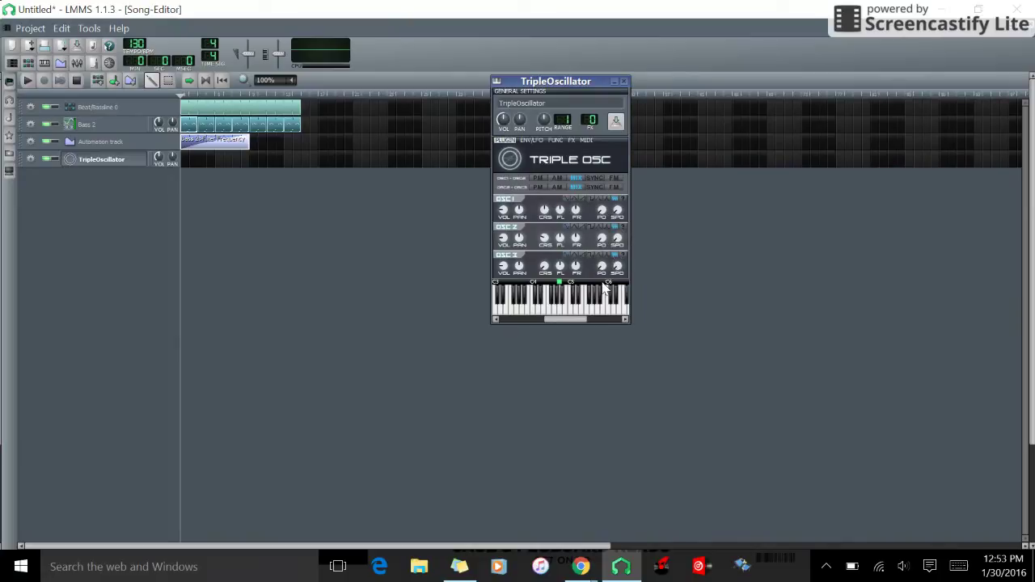
# Shift the TripleOscillator keyboard to lower octaves and turn up the AMT knob of its volume envelope.
pyautogui.click(605, 321)
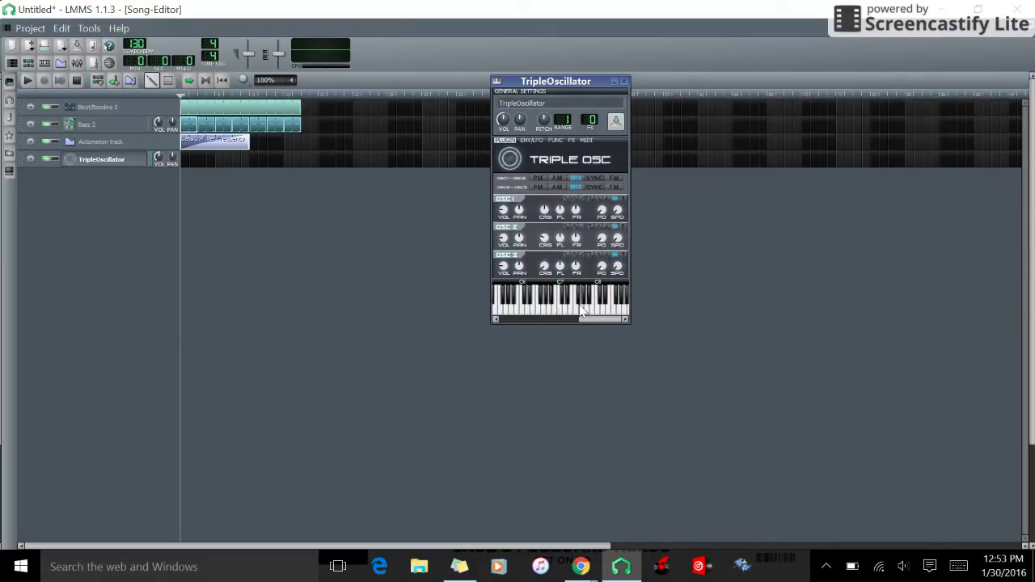
pyautogui.moveTo(600, 323); pyautogui.dragTo(554, 324)
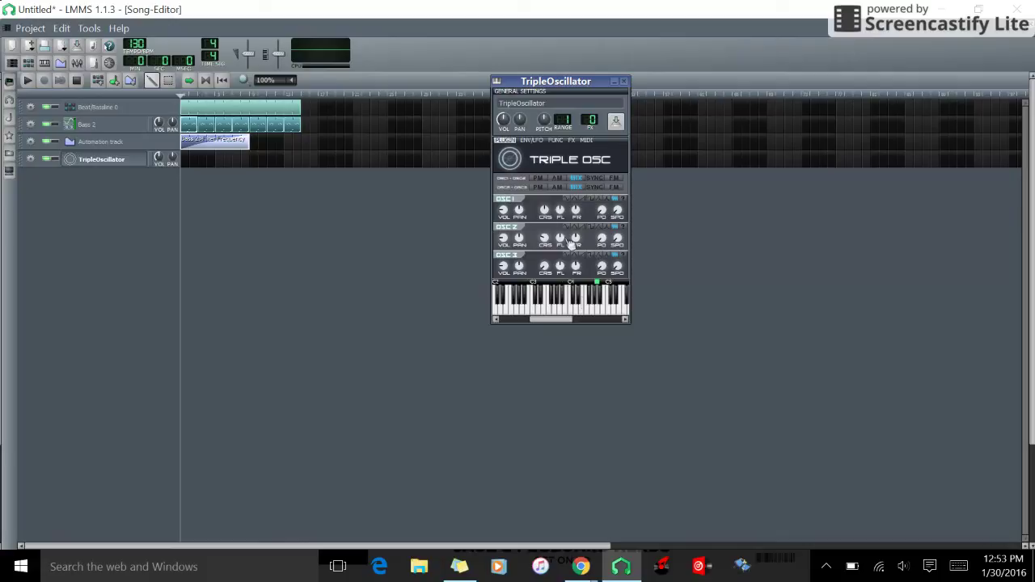
pyautogui.click(532, 140)
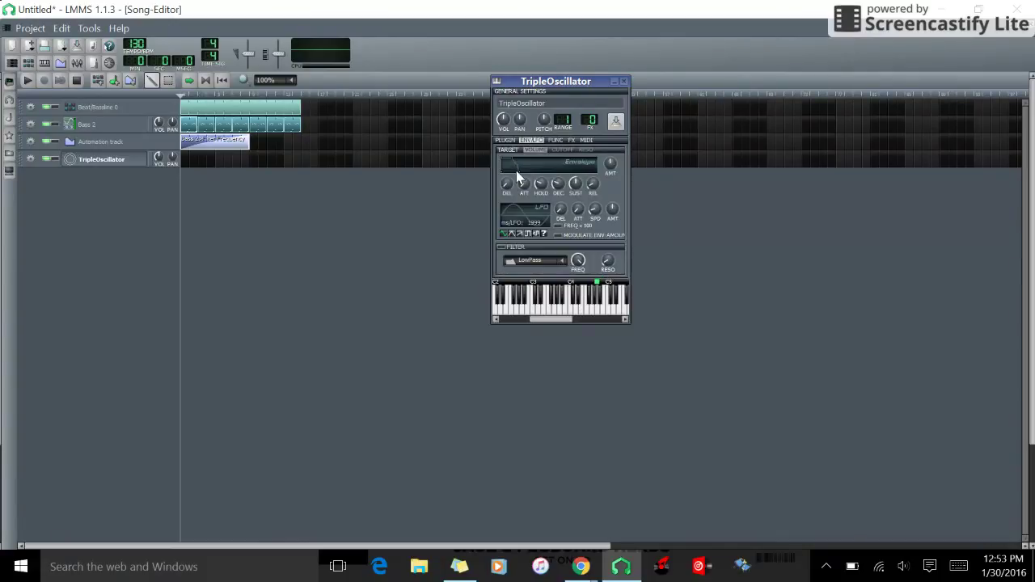
pyautogui.moveTo(611, 165); pyautogui.dragTo(610, 155)
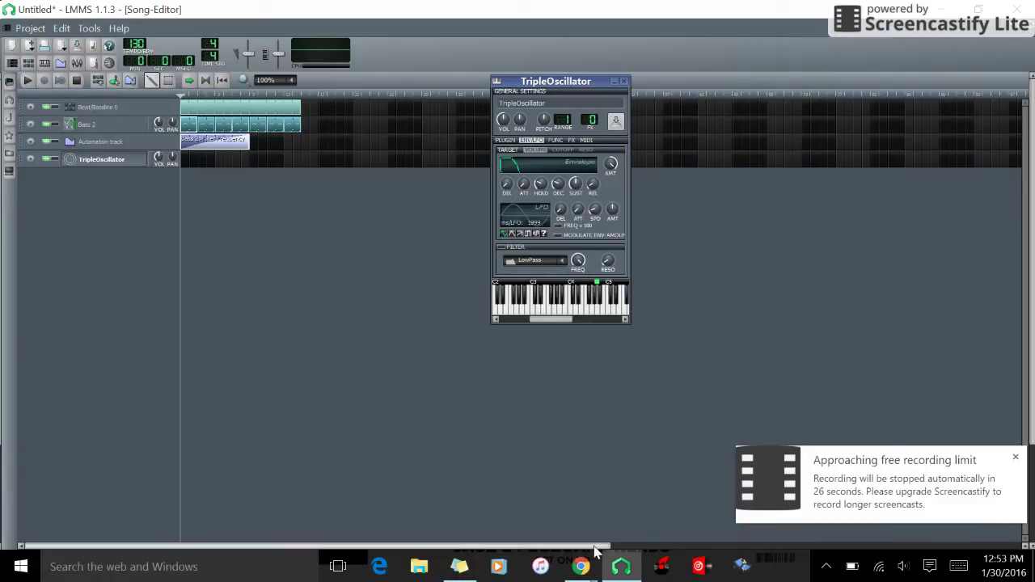
pyautogui.moveTo(587, 567)
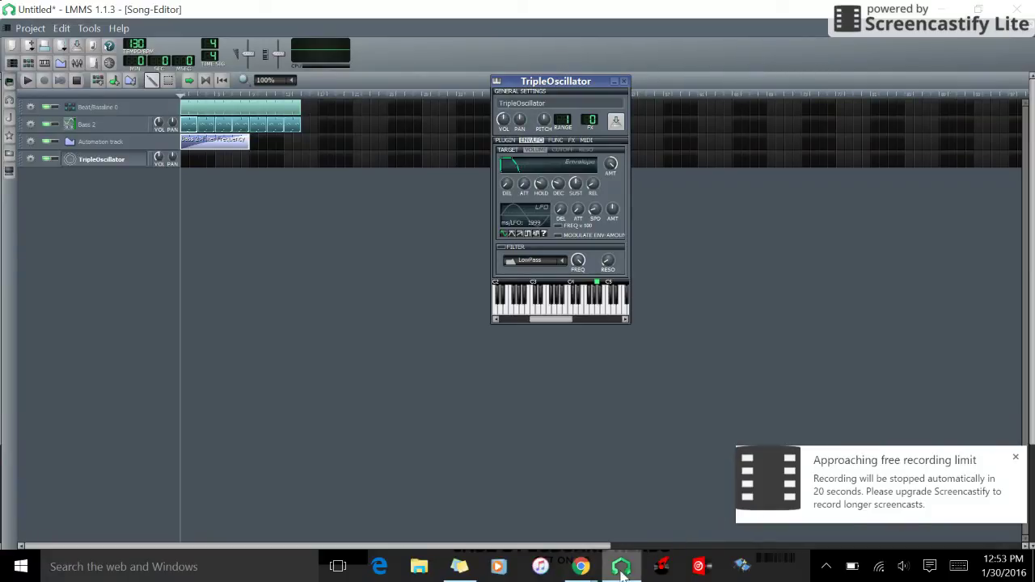
pyautogui.click(1016, 458)
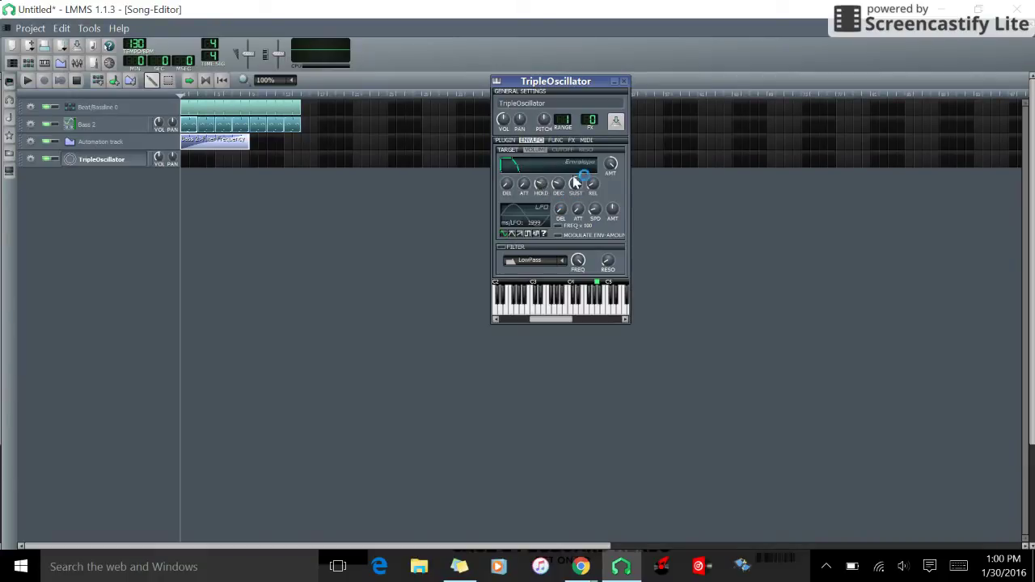
# Shape the TripleOscillator volume envelope with modulation amount 1, maximum attack, and reduced hold and decay; audition a note and close the instrument window.
pyautogui.click(612, 165)
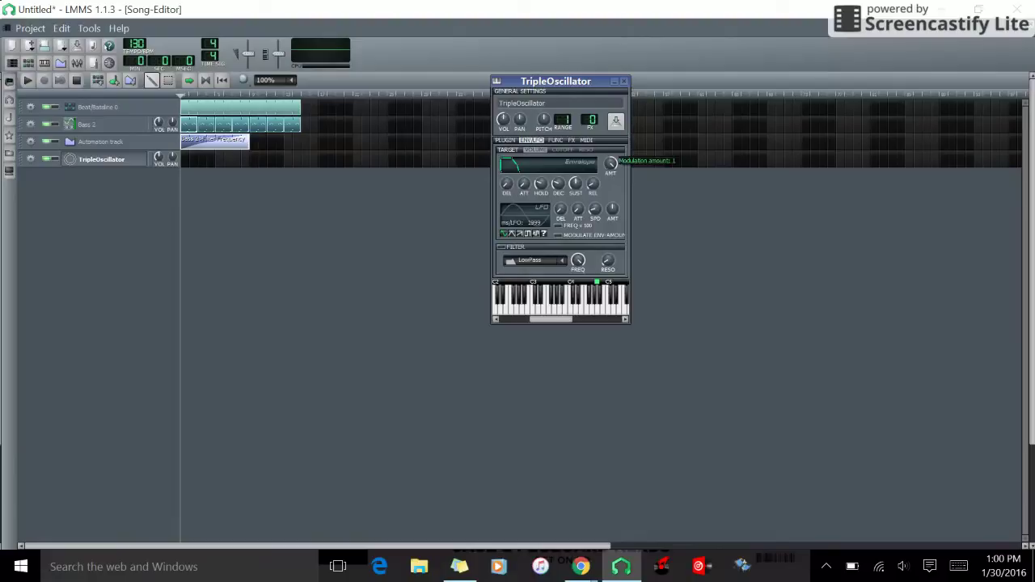
pyautogui.click(613, 199)
pyautogui.moveTo(542, 186); pyautogui.dragTo(542, 211)
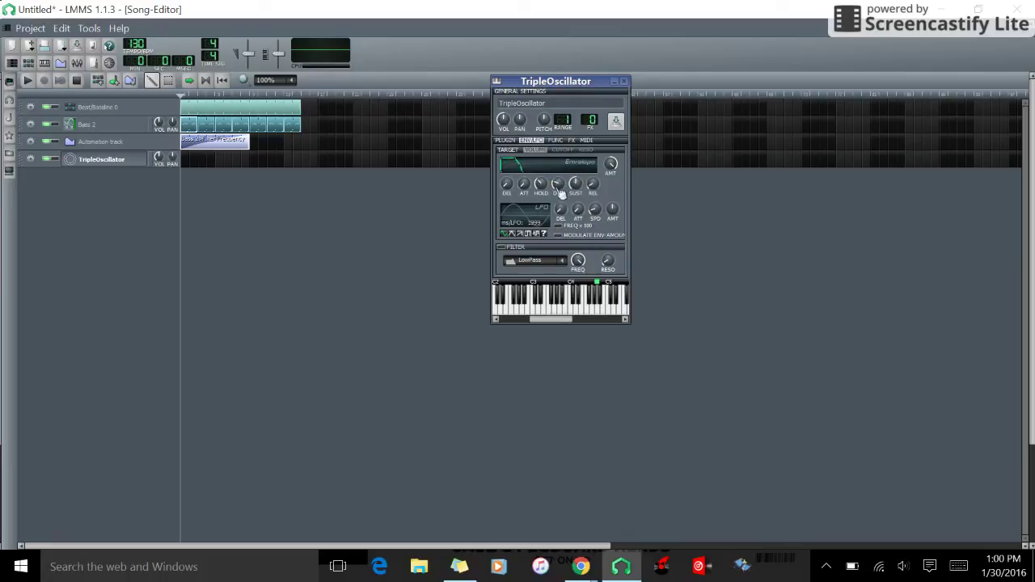
pyautogui.moveTo(558, 184); pyautogui.dragTo(573, 203)
pyautogui.moveTo(526, 184)
pyautogui.moveTo(524, 184); pyautogui.dragTo(525, 156)
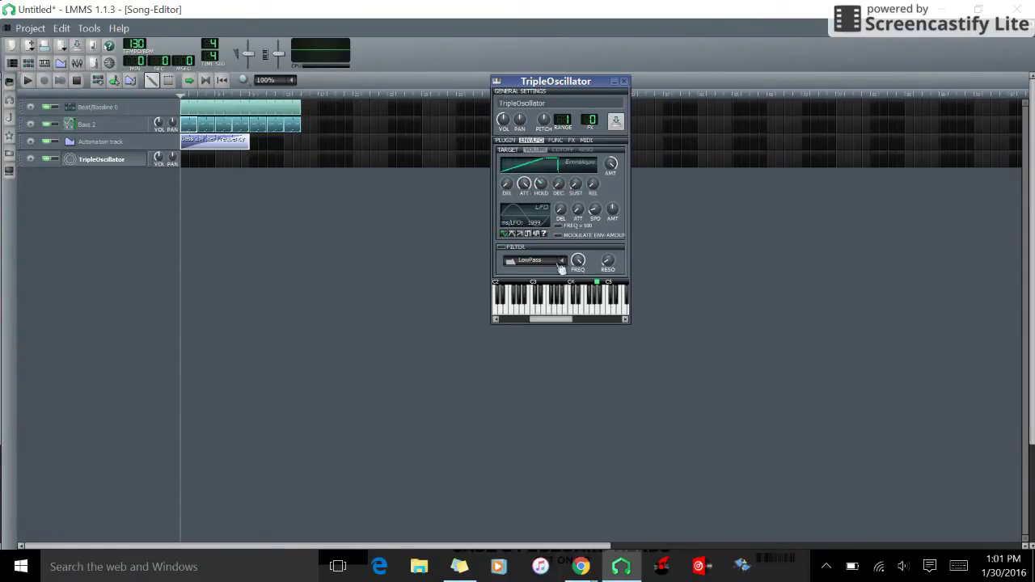
pyautogui.click(558, 314)
pyautogui.moveTo(540, 183); pyautogui.dragTo(540, 182)
pyautogui.click(624, 82)
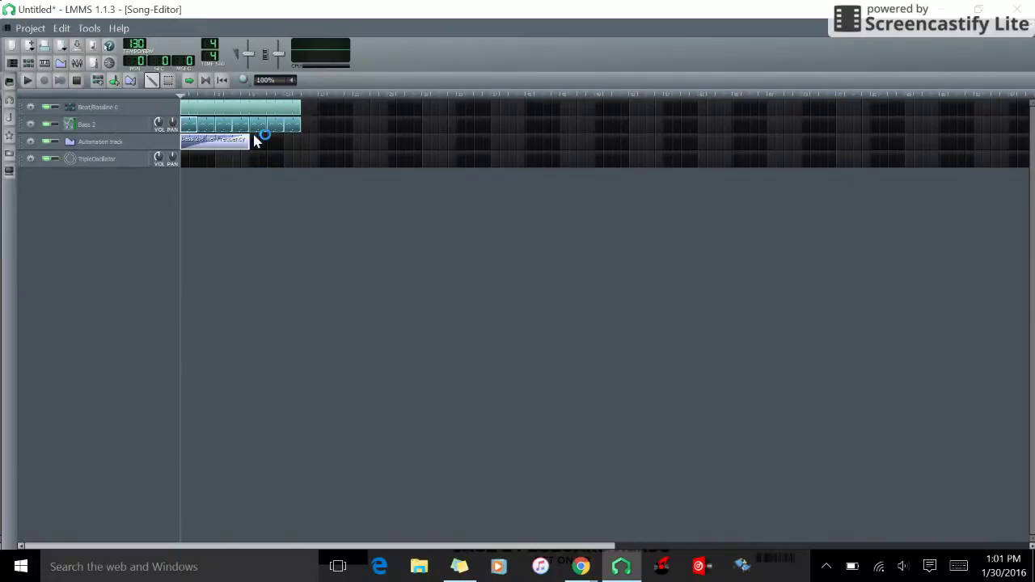
# Create a pattern at bar 5 of the TripleOscillator track with one four-bar C6 note, preview it, and close the piano roll.
pyautogui.doubleClick(218, 162)
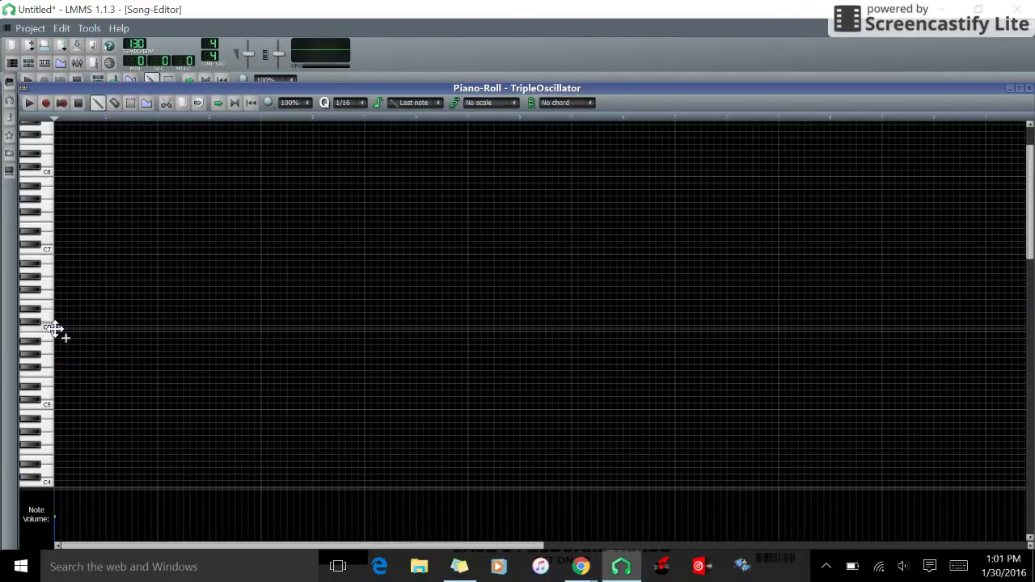
pyautogui.moveTo(58, 329); pyautogui.dragTo(467, 335)
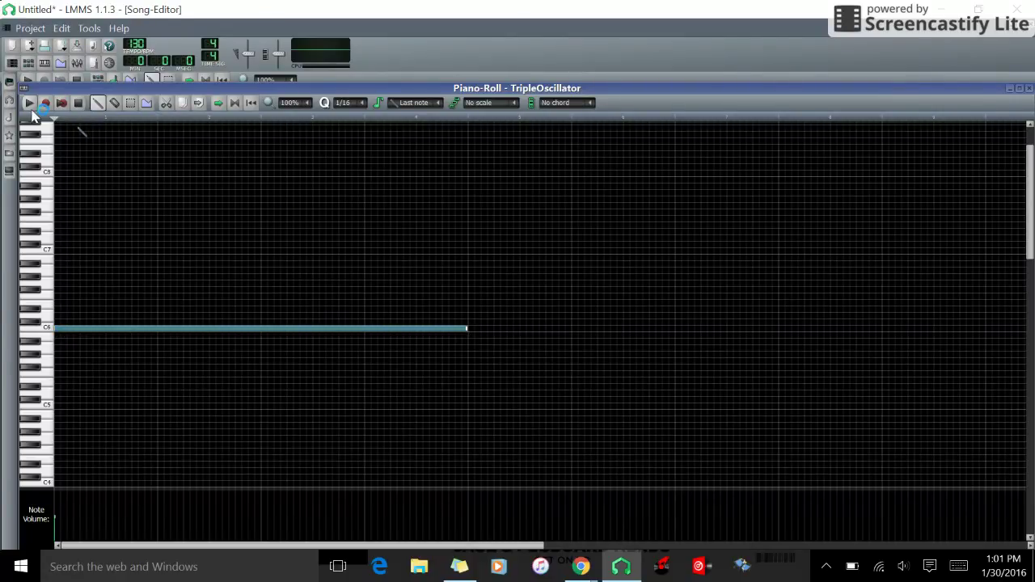
pyautogui.click(31, 104)
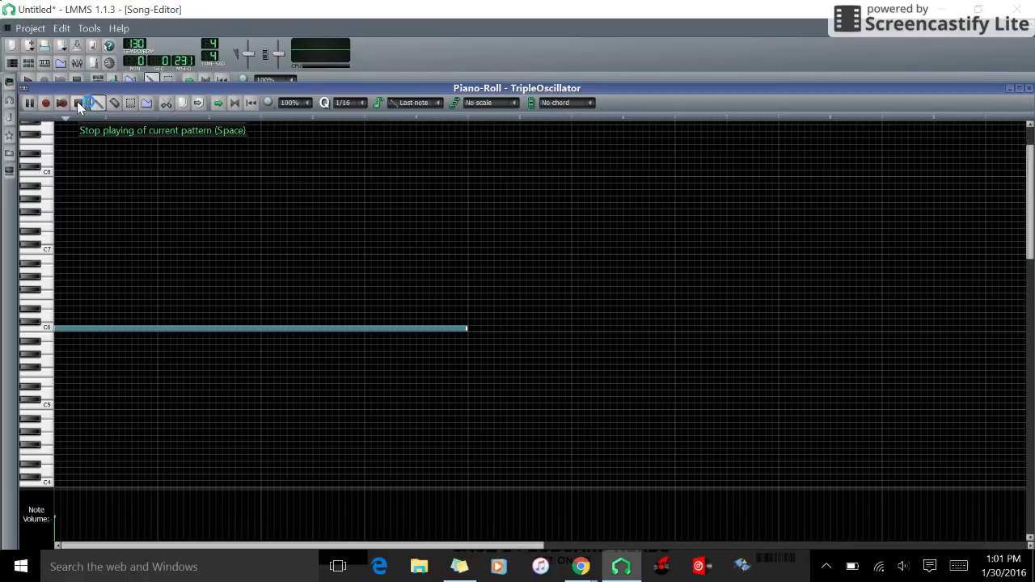
pyautogui.click(77, 102)
pyautogui.click(1029, 89)
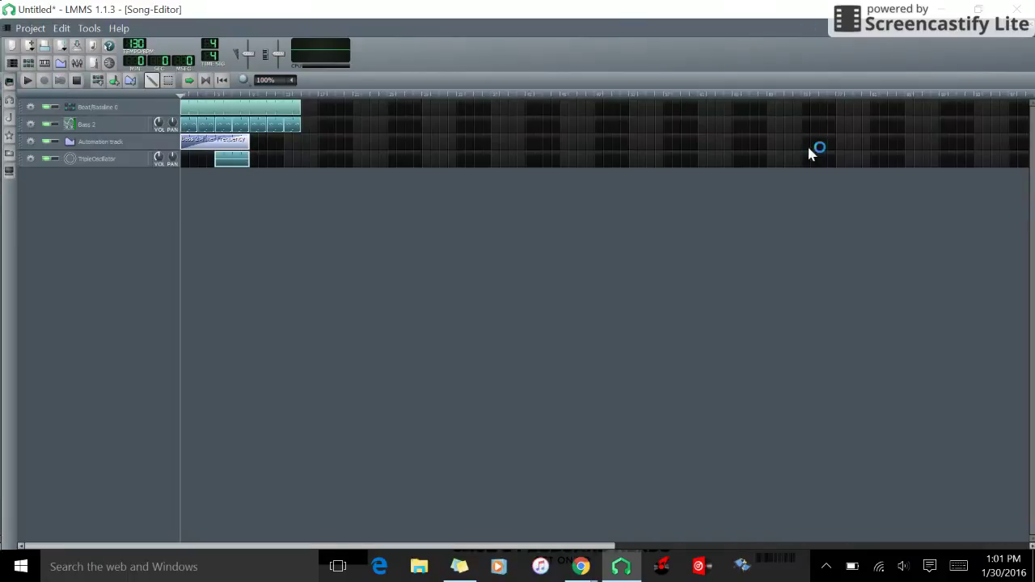
# Play the song from shortly before the TripleOscillator clip to hear the rising note in the mix, and stop playback.
pyautogui.click(211, 95)
pyautogui.press('space')
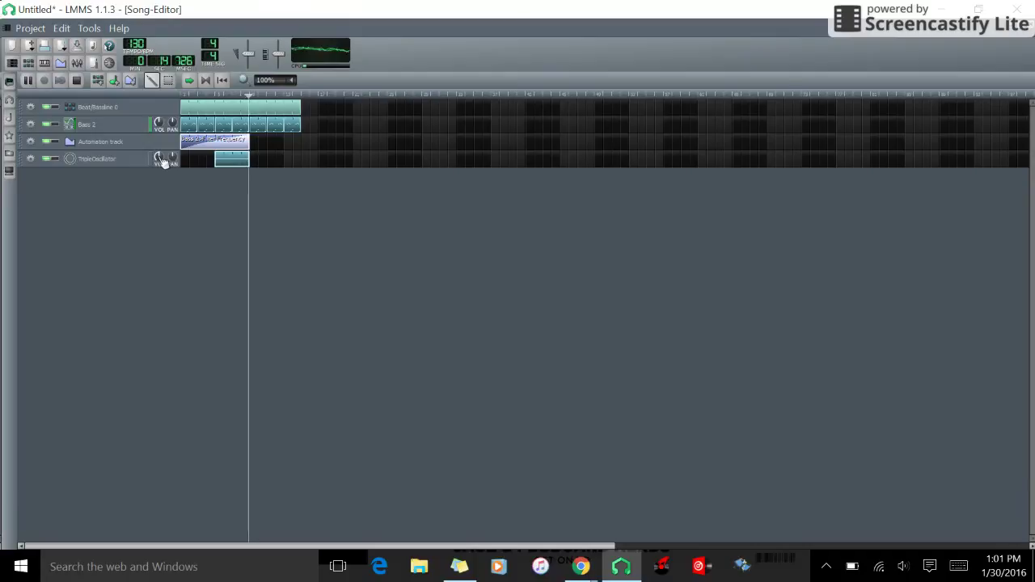
pyautogui.press('space')
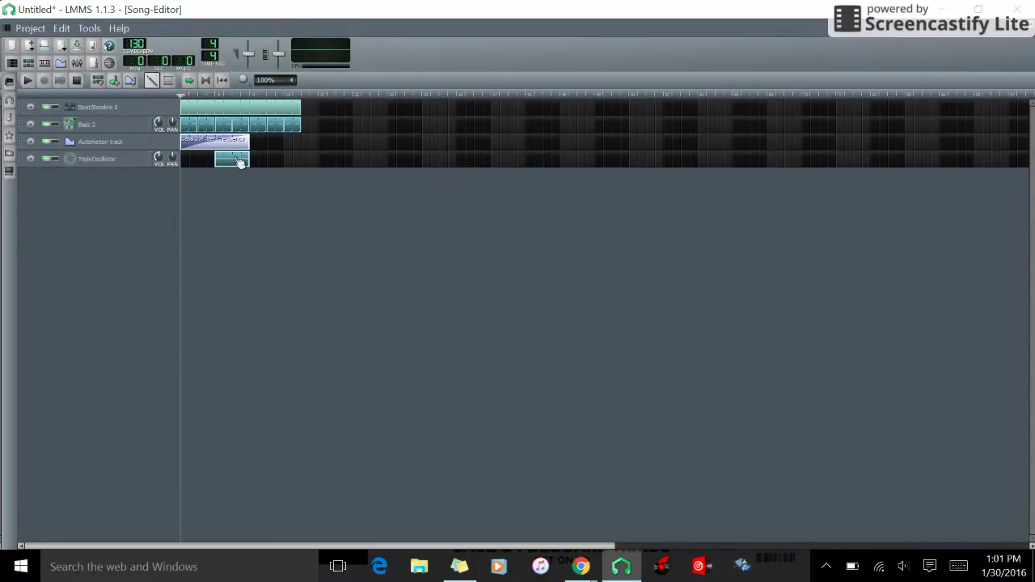
# Clone the TripleOscillator track and move the cloned clip so it starts where the original clip ends.
pyautogui.click(31, 159)
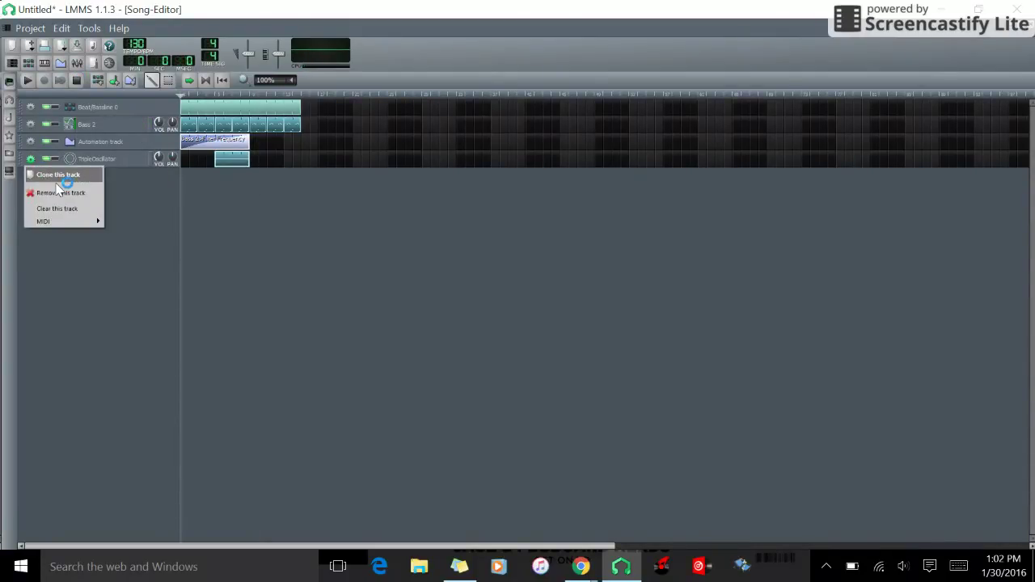
pyautogui.click(48, 174)
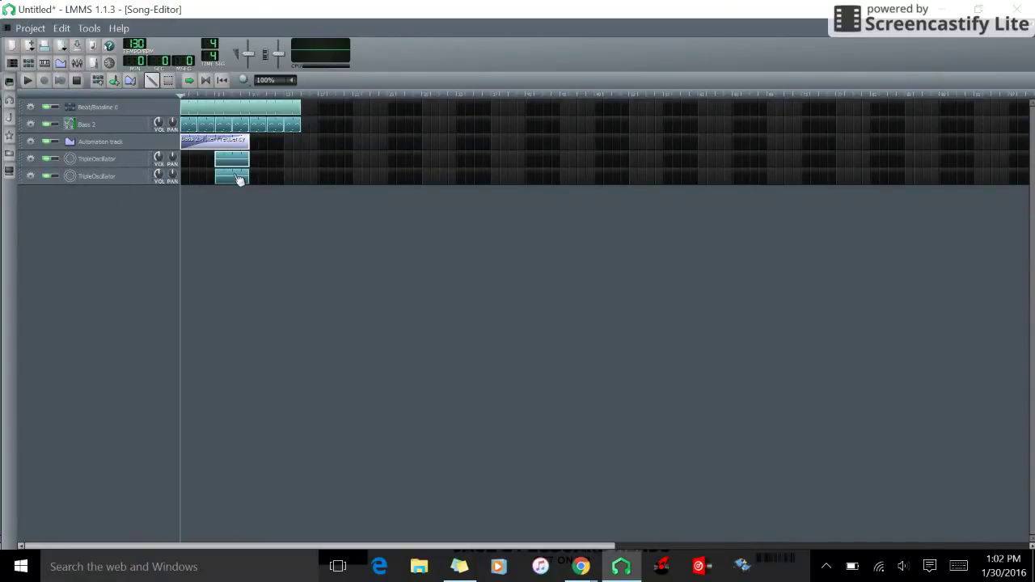
pyautogui.moveTo(240, 180); pyautogui.dragTo(263, 178)
# Turn the cloned TripleOscillator's volume envelope attack down to minimum, raise its decay to 2, and audition a note.
pyautogui.click(111, 178)
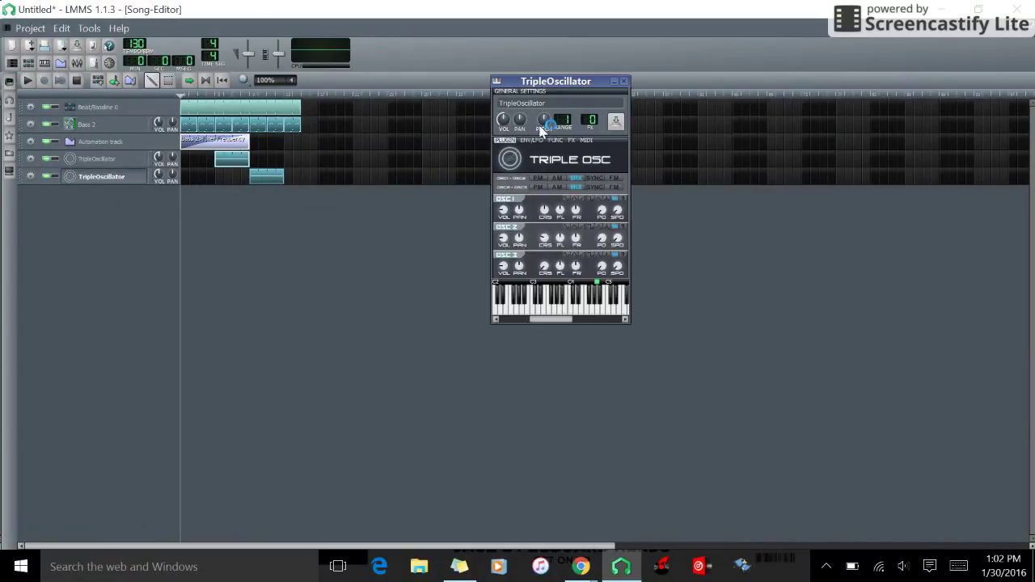
pyautogui.click(532, 141)
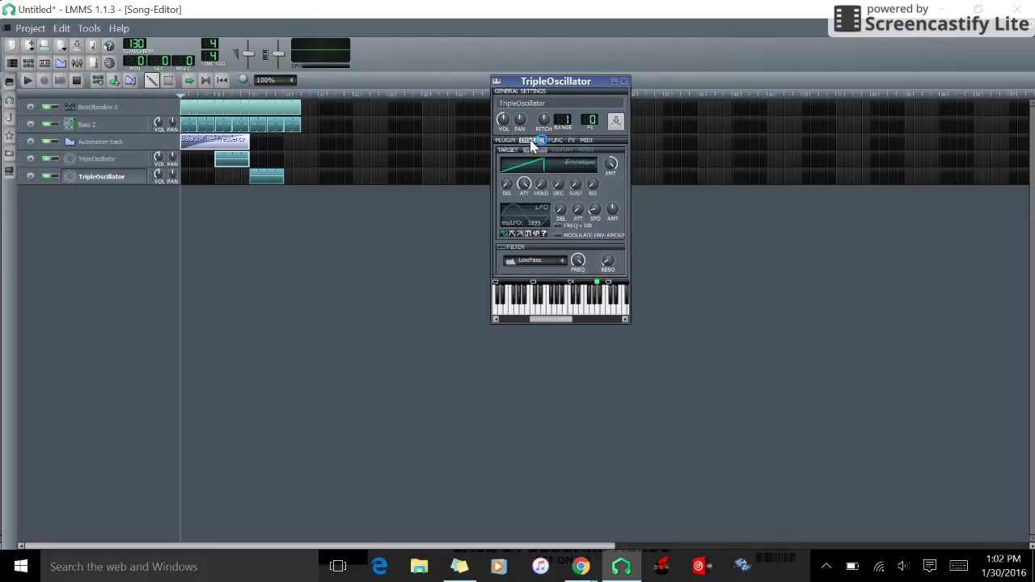
pyautogui.moveTo(523, 185); pyautogui.dragTo(558, 175)
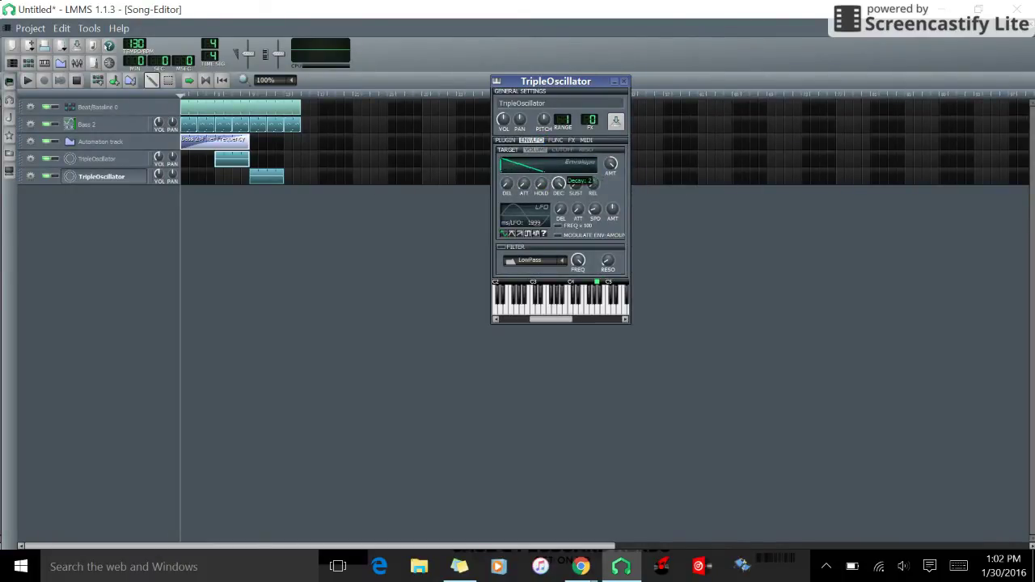
pyautogui.click(555, 312)
# Check the cloned instrument's cutoff and resonance envelopes, audition another note with the volume envelope shown, and close its window.
pyautogui.click(564, 152)
pyautogui.click(534, 151)
pyautogui.click(587, 150)
pyautogui.click(533, 152)
pyautogui.click(568, 309)
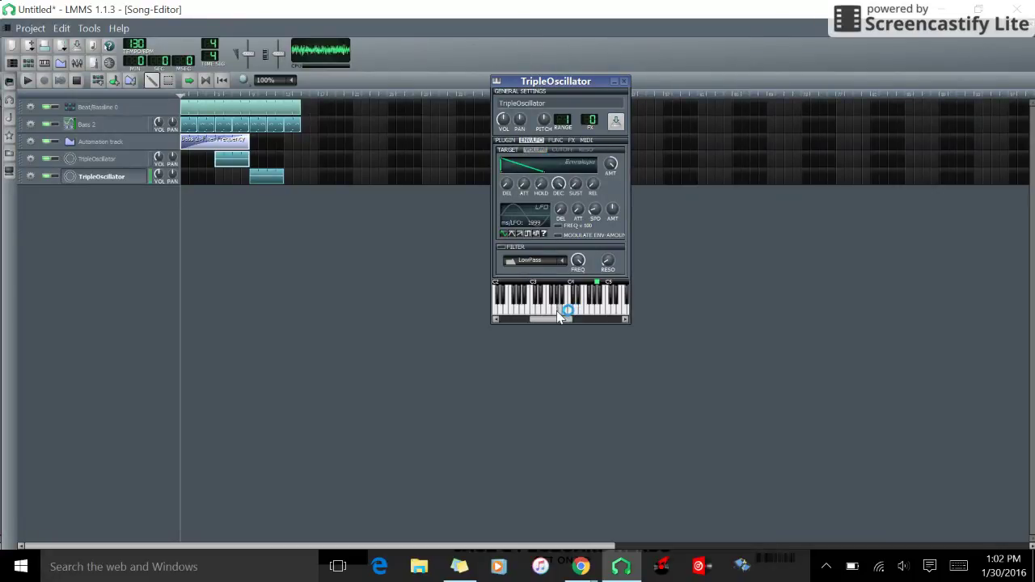
pyautogui.click(624, 82)
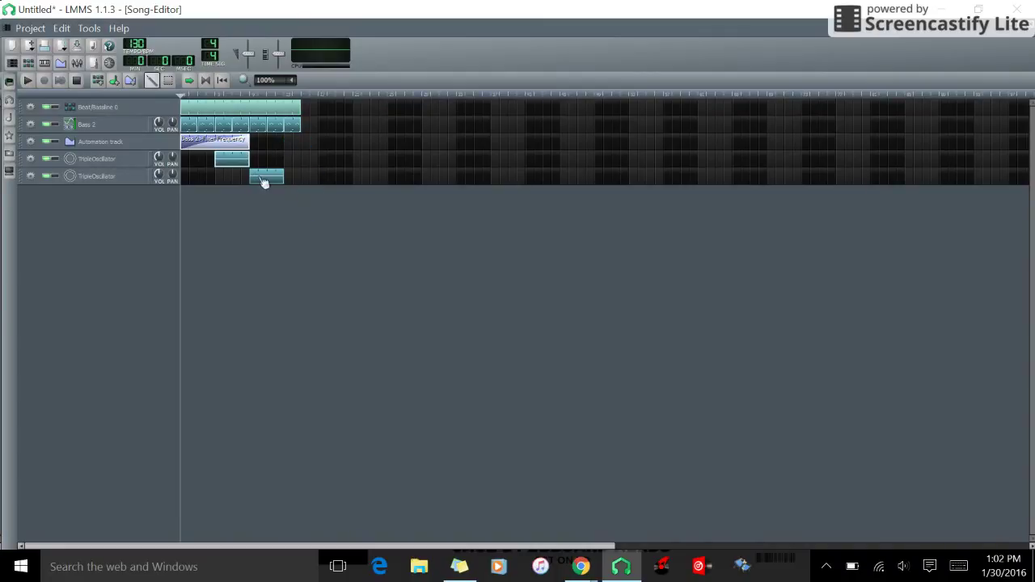
# Set the cloned TripleOscillator track's volume to 50 and replay the song from around bar 5 to judge the level.
pyautogui.doubleClick(158, 175)
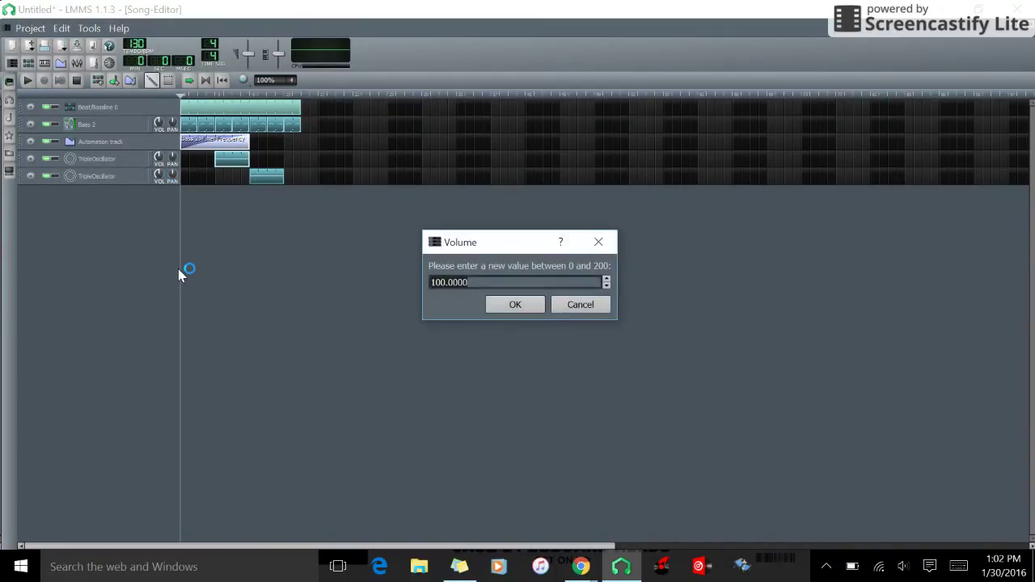
pyautogui.write('50')
pyautogui.press('Return')
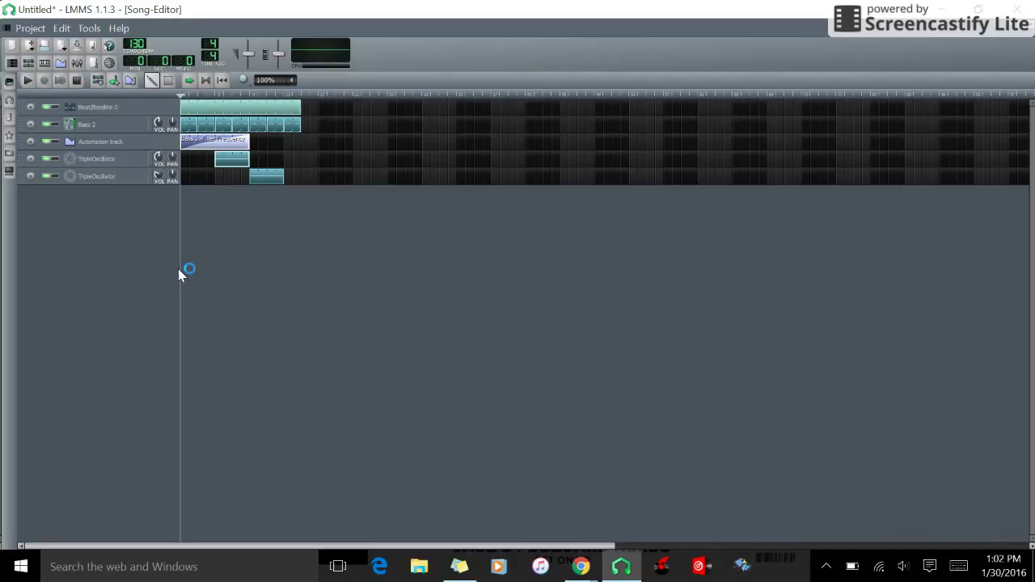
pyautogui.click(220, 96)
pyautogui.press('space')
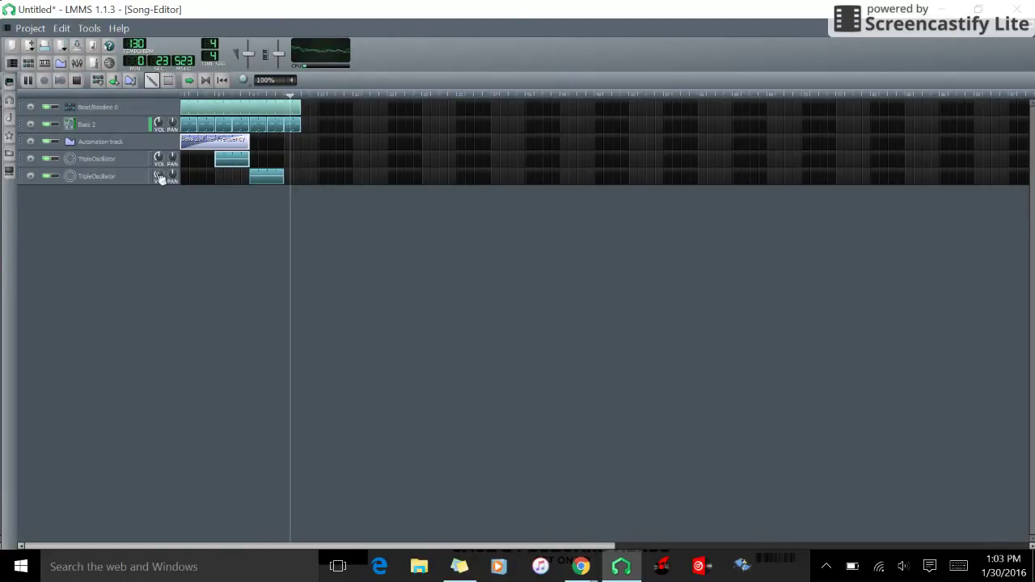
pyautogui.click(79, 80)
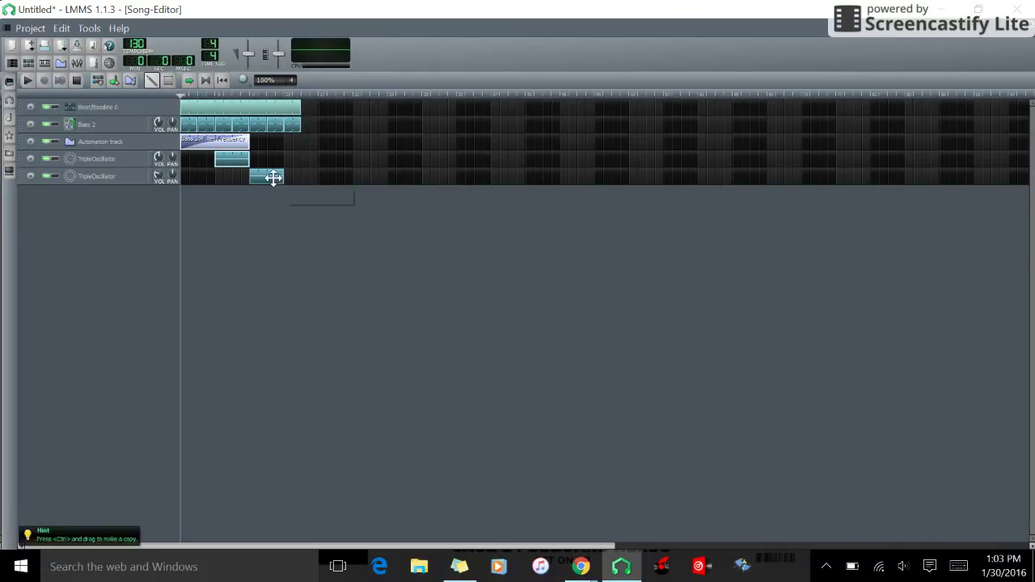
# Lengthen the C6 note in the cloned TripleOscillator pattern to six bars, previewing it along the way, and close the piano roll.
pyautogui.doubleClick(272, 178)
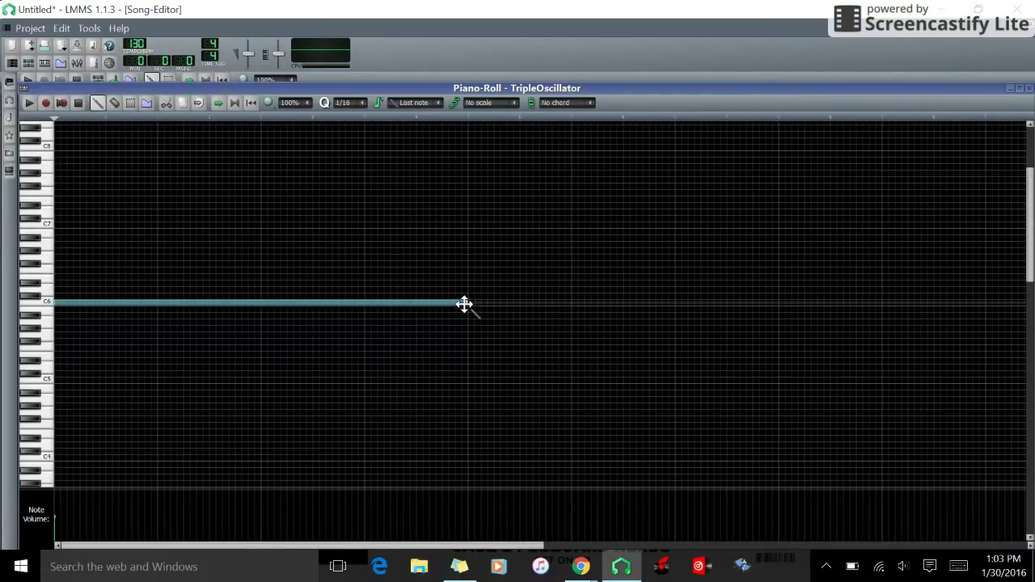
pyautogui.moveTo(464, 304); pyautogui.dragTo(572, 305)
pyautogui.click(30, 104)
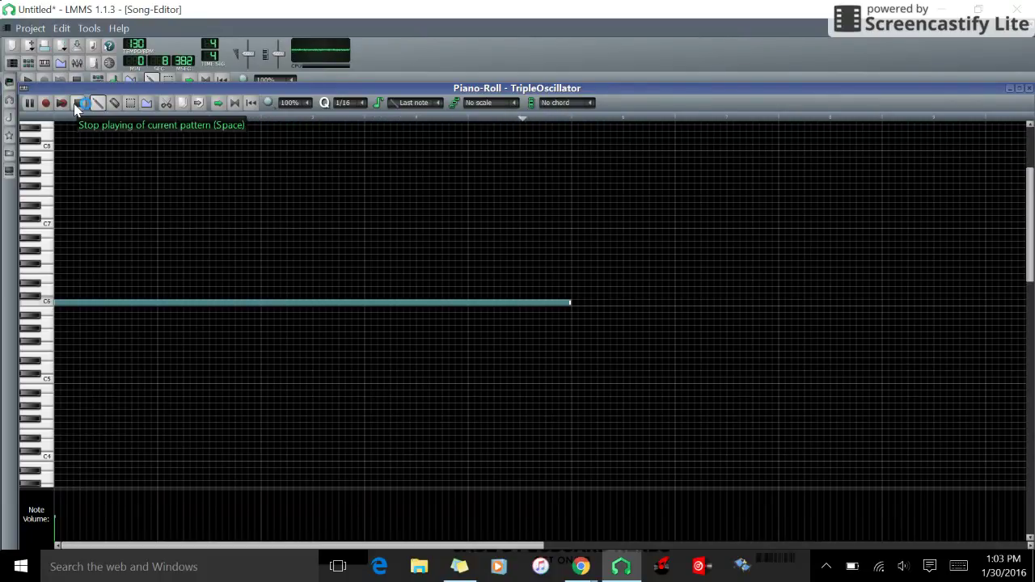
pyautogui.click(76, 104)
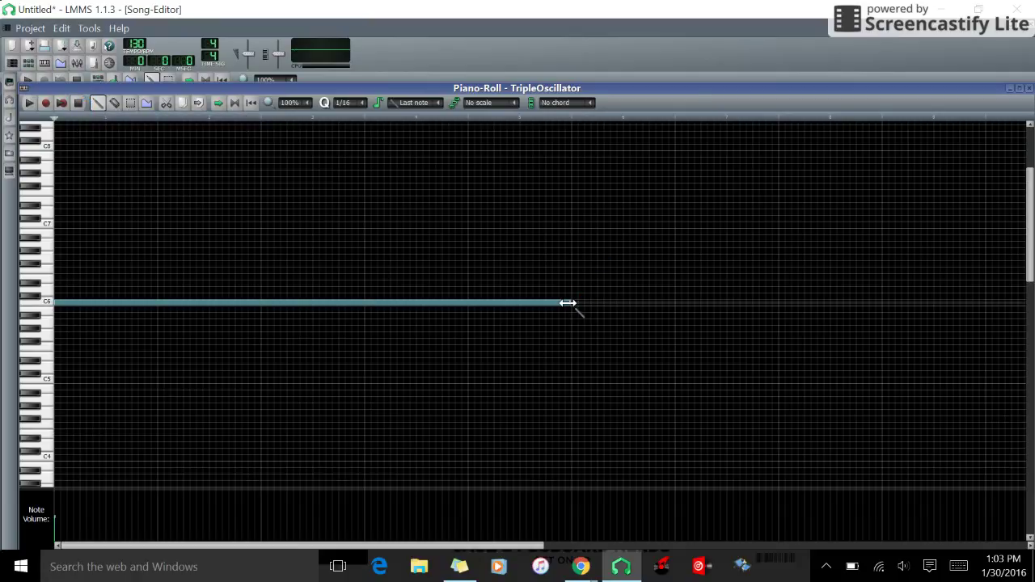
pyautogui.moveTo(572, 305); pyautogui.dragTo(672, 308)
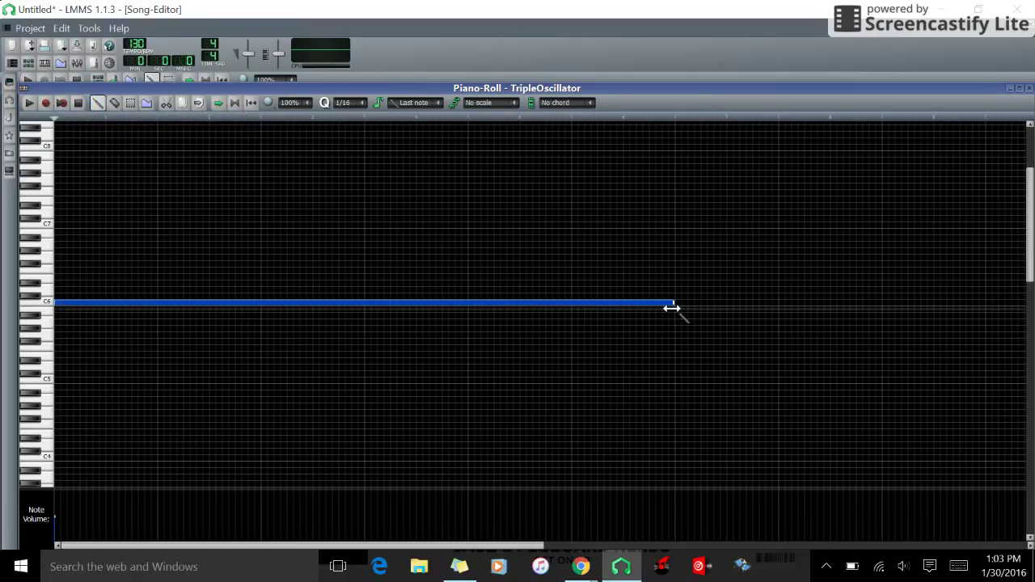
pyautogui.click(1028, 89)
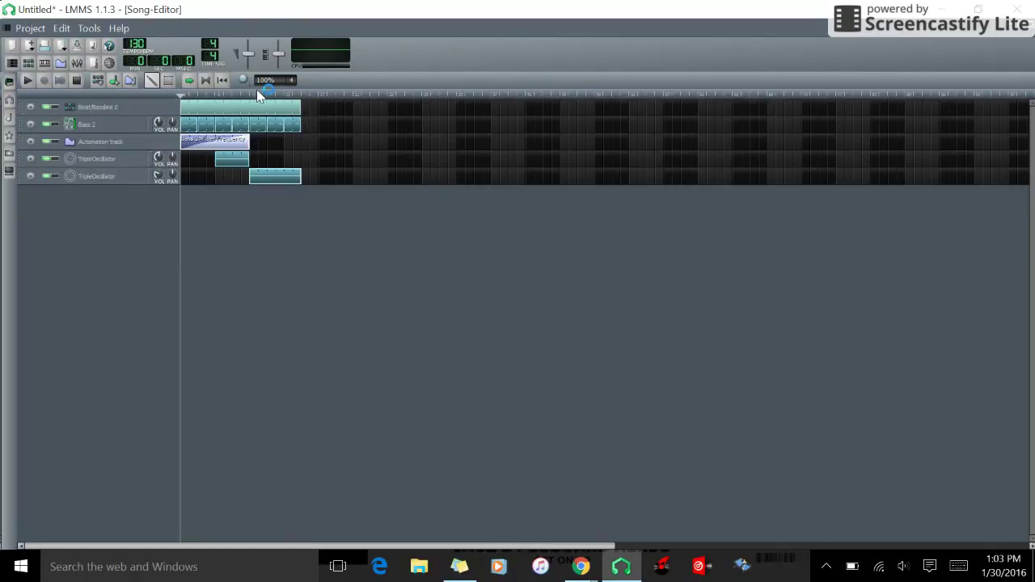
# Set the cloned TripleOscillator track's volume to 25, replay the song from around bar 5 to the end of the clips, and stop playback.
pyautogui.doubleClick(158, 175)
pyautogui.write('0')
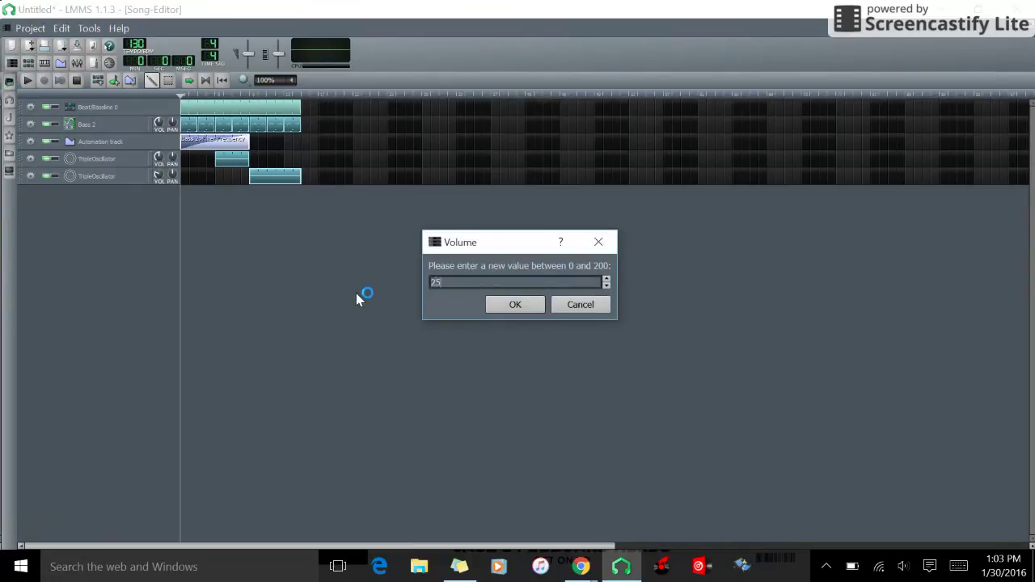
pyautogui.press('Return')
pyautogui.press('space')
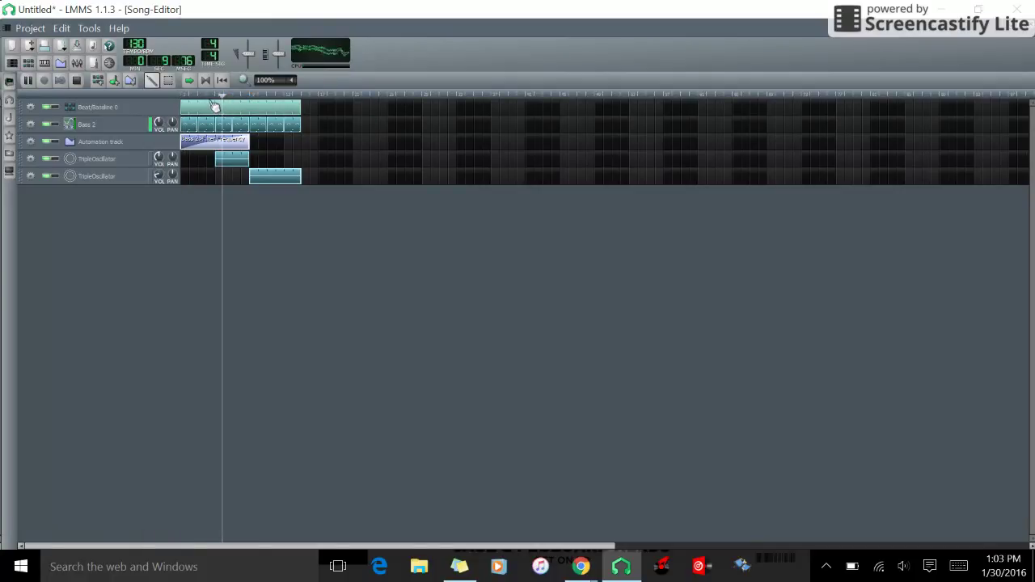
pyautogui.click(213, 98)
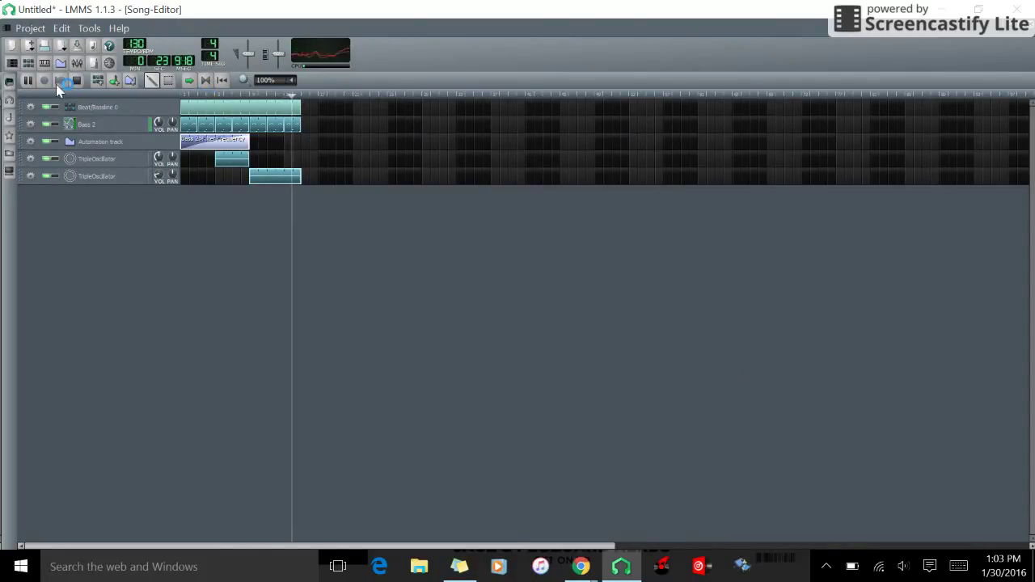
pyautogui.click(26, 82)
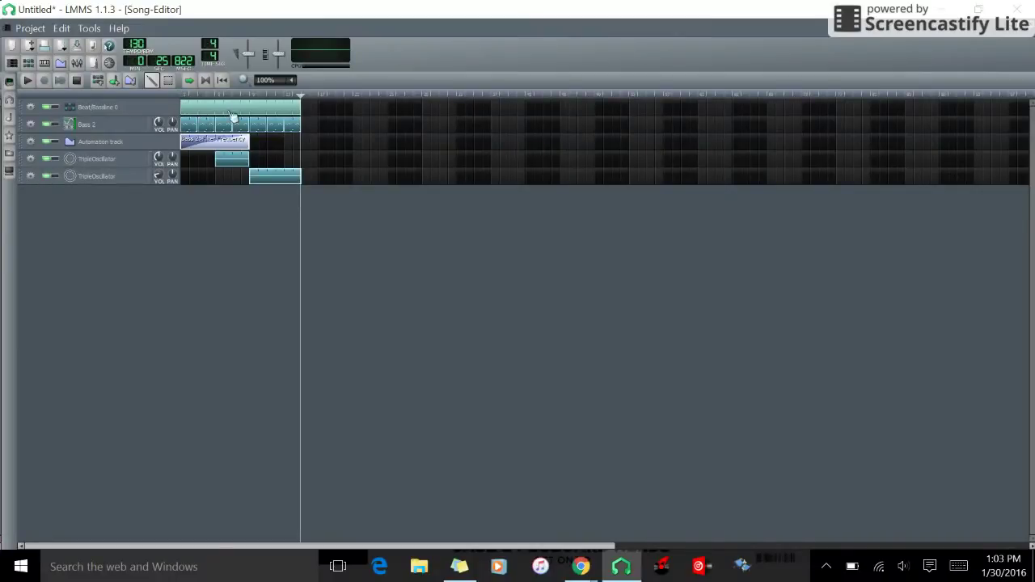
pyautogui.click(73, 81)
# Add the hihat_closed01.ogg sample as a track in Beat/Bassline 0 and move it between the hihat_opened02.ogg and clap01.ogg tracks.
pyautogui.doubleClick(239, 110)
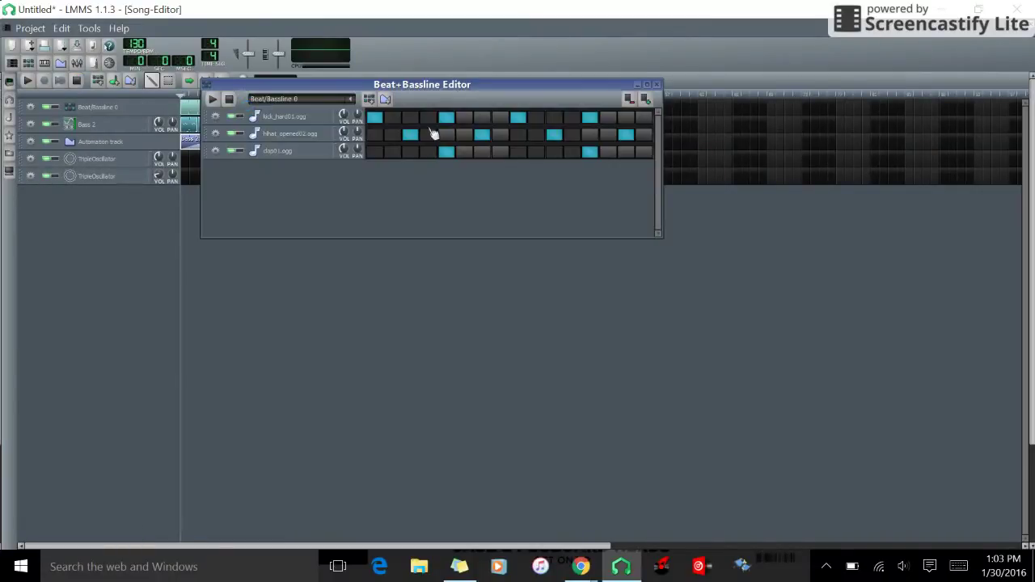
pyautogui.click(9, 118)
pyautogui.scroll(-1, 113, 217)
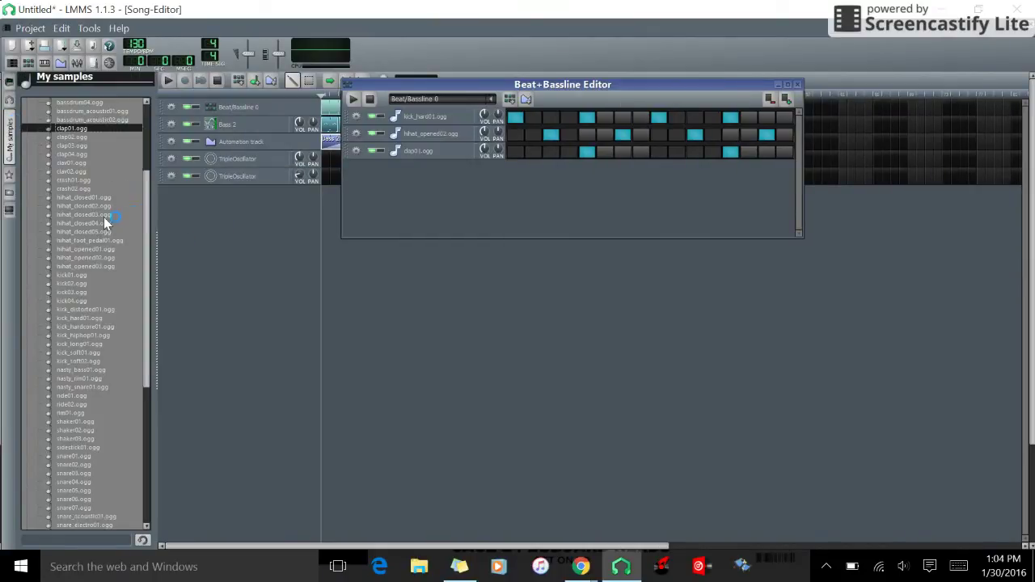
pyautogui.click(98, 198)
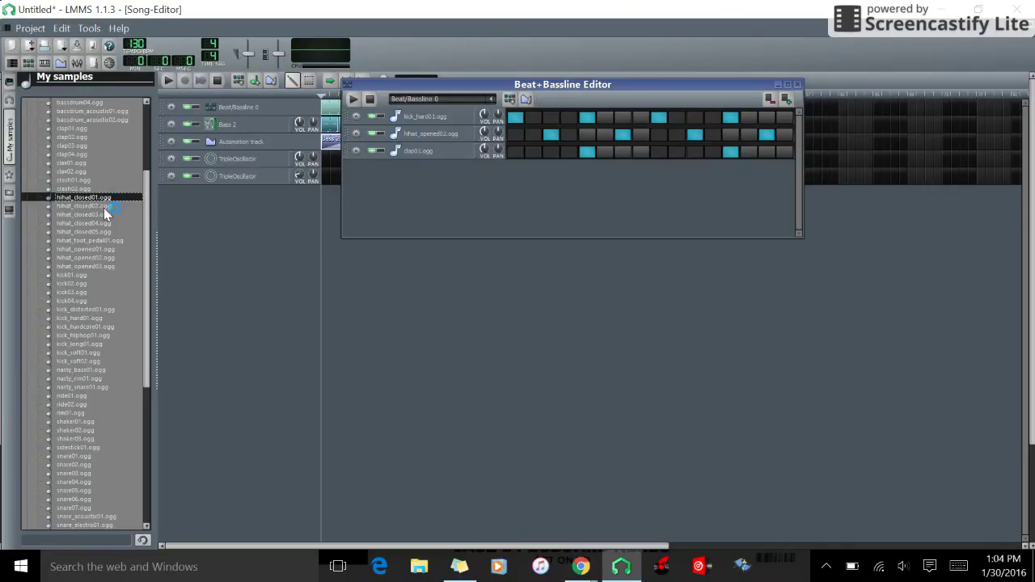
pyautogui.click(106, 201)
pyautogui.moveTo(402, 191); pyautogui.dragTo(409, 191)
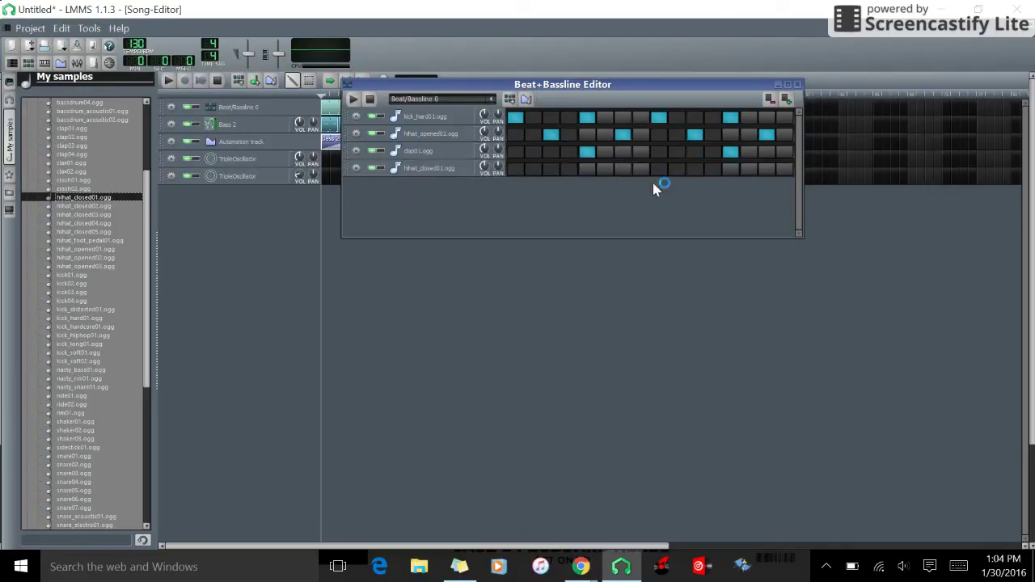
pyautogui.moveTo(345, 174); pyautogui.dragTo(348, 155)
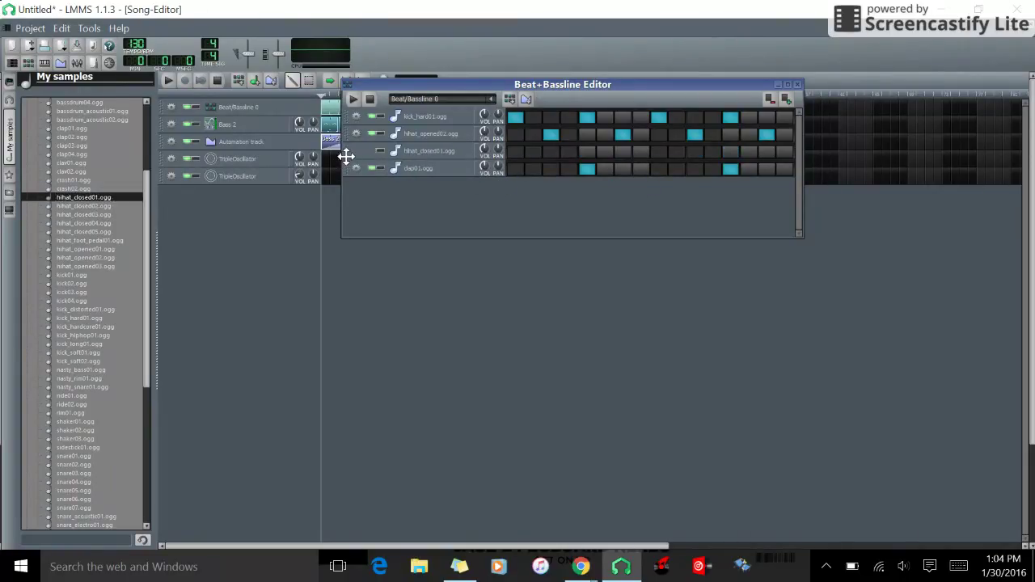
# Place hihat_closed01.ogg hits on steps 4, 8 and 12 of Beat/Bassline 0, preview the beat, and close the Beat+Bassline Editor.
pyautogui.click(640, 153)
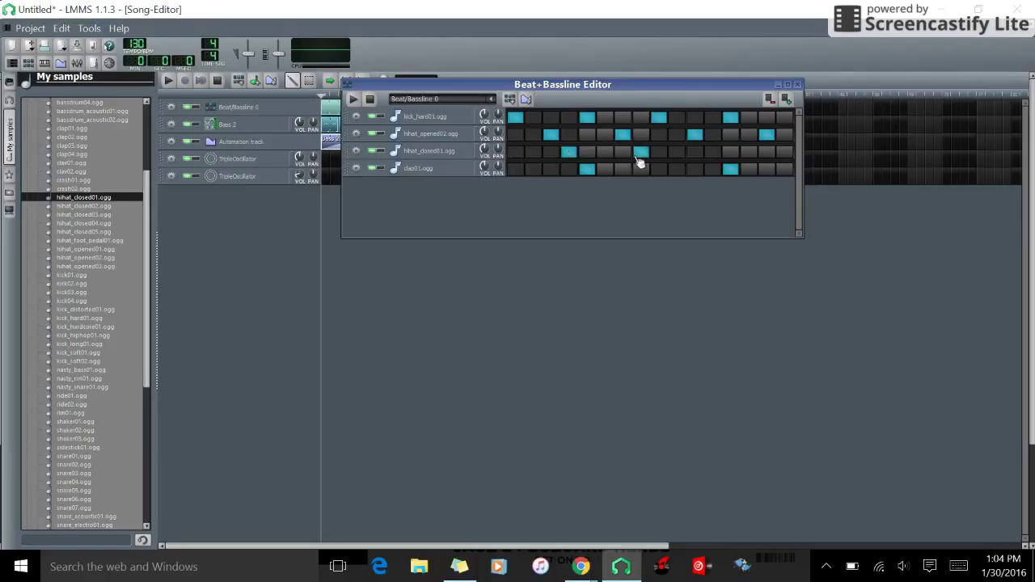
pyautogui.click(712, 153)
pyautogui.click(354, 98)
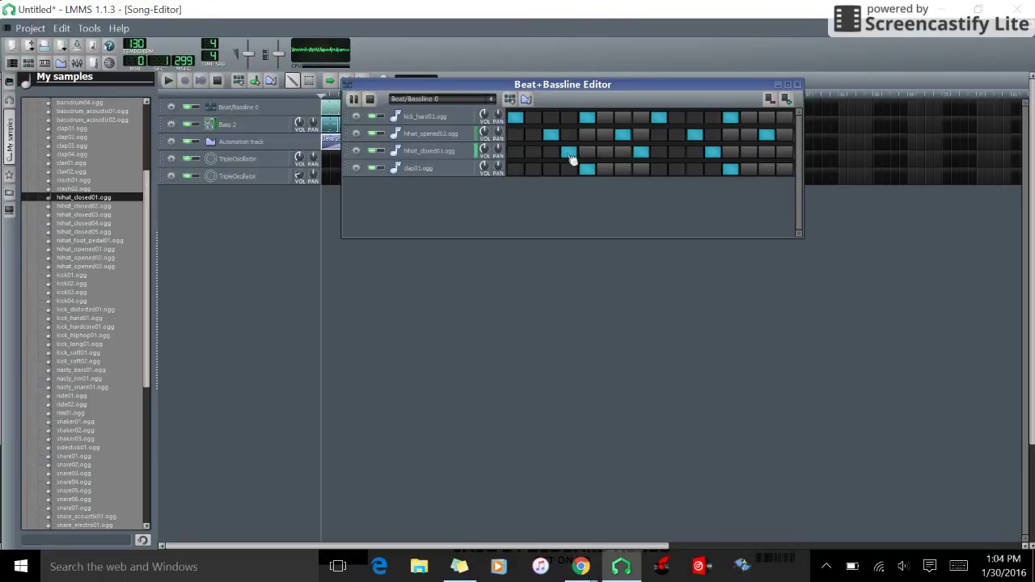
pyautogui.click(366, 98)
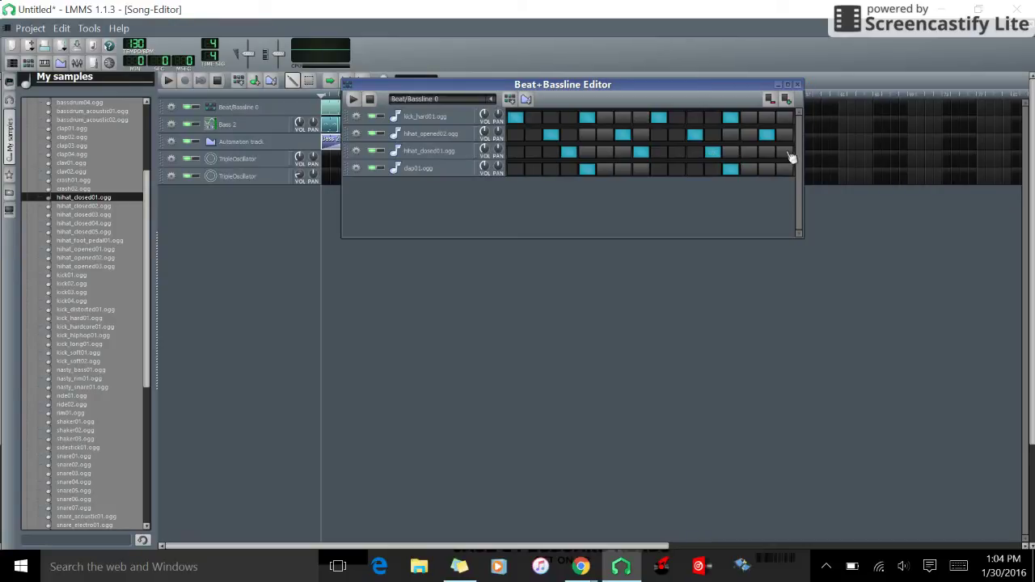
pyautogui.click(798, 84)
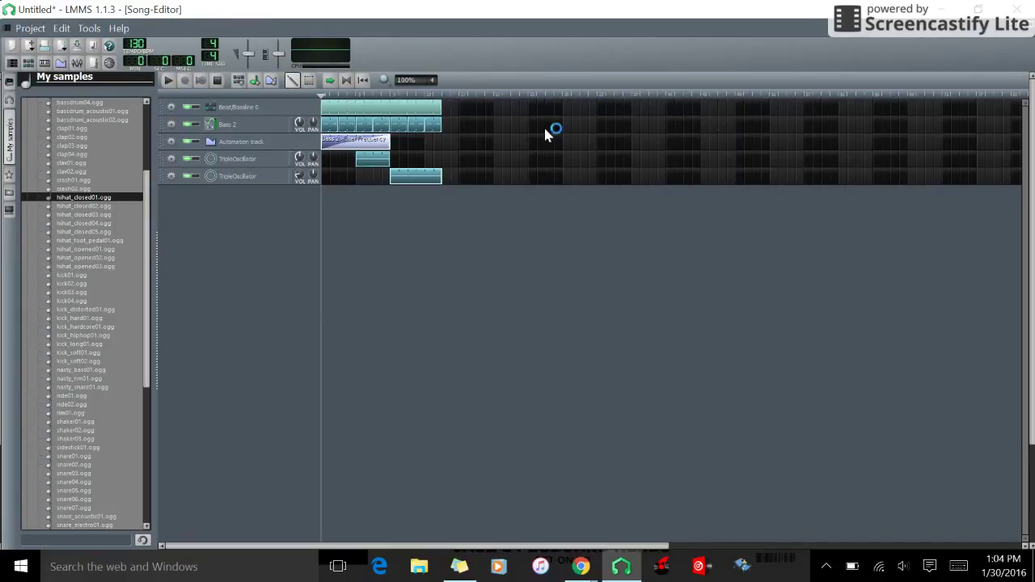
# Play the song from the start with the sample browser hidden, setting the cloned TripleOscillator track's volume to 15 before stopping playback.
pyautogui.click(168, 81)
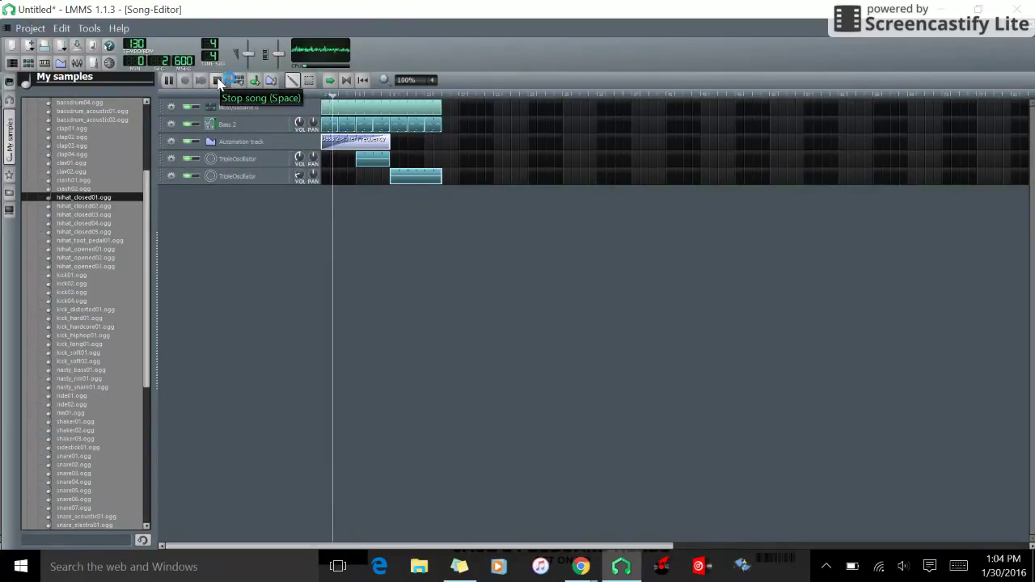
pyautogui.click(9, 136)
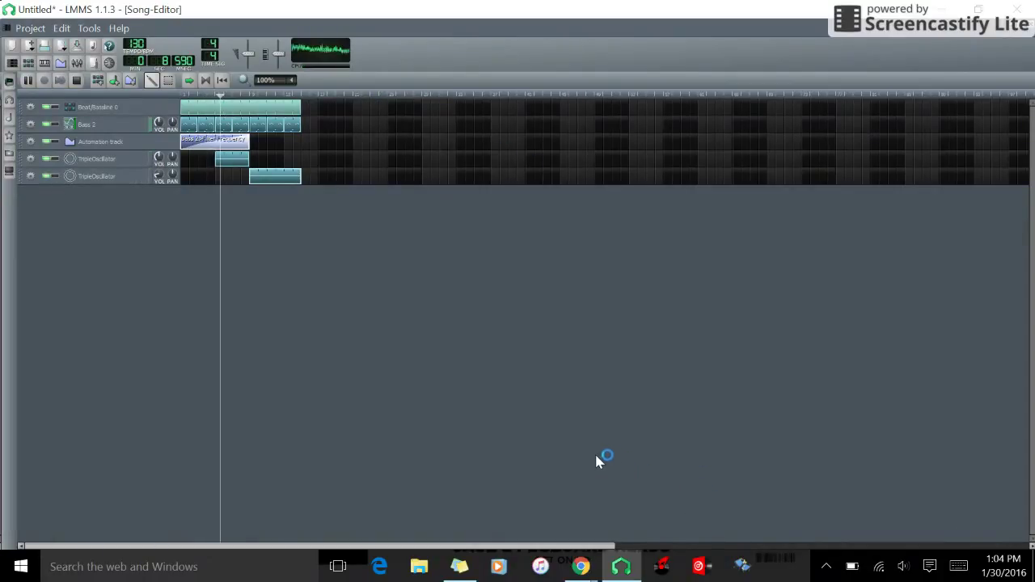
pyautogui.doubleClick(158, 176)
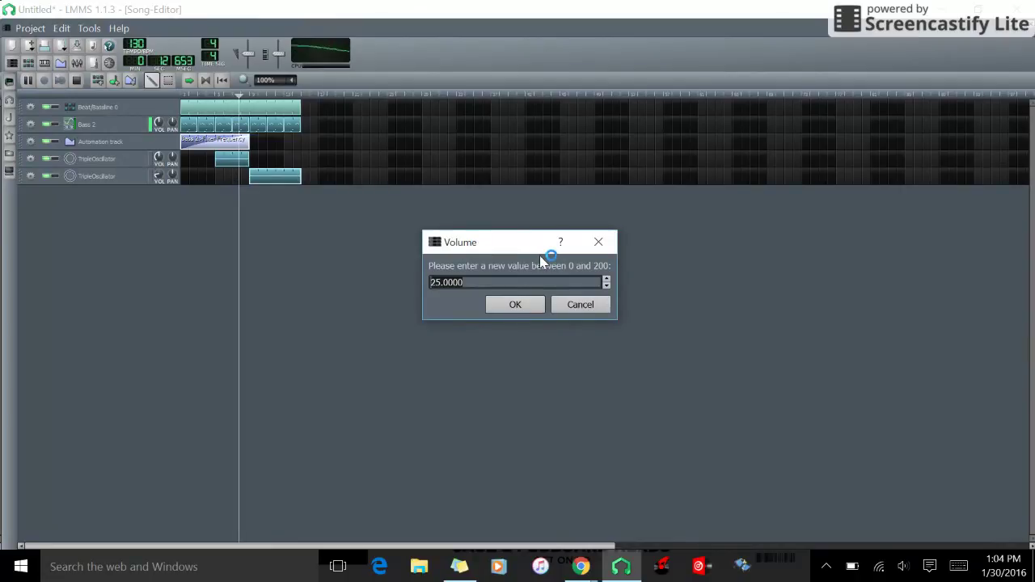
pyautogui.write('15')
pyautogui.press('Return')
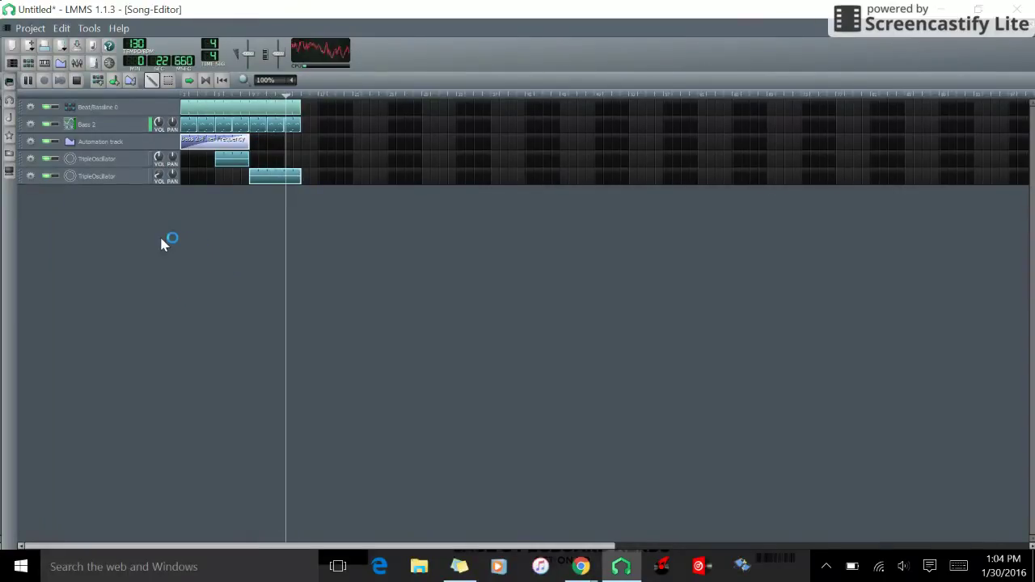
pyautogui.click(75, 81)
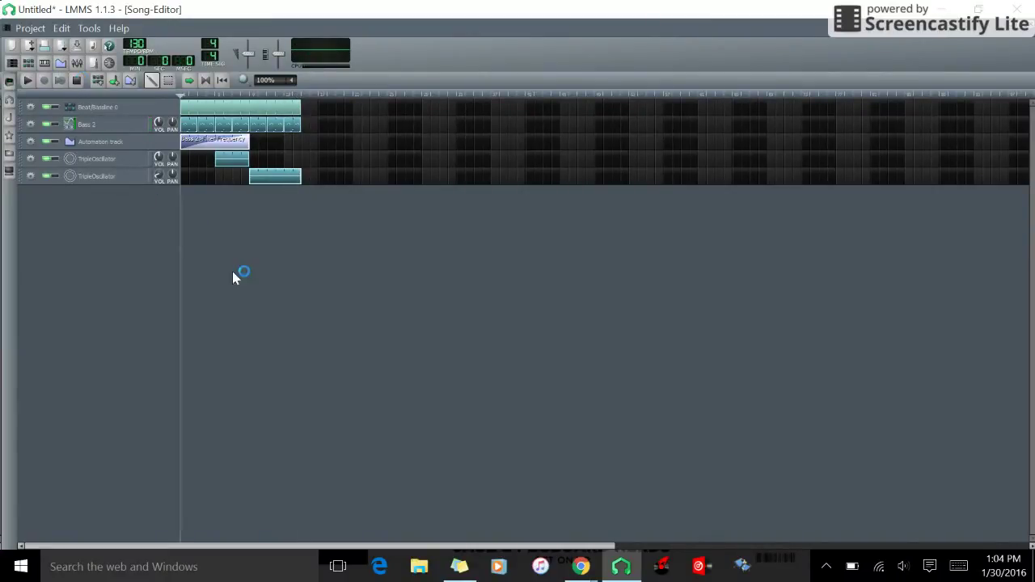